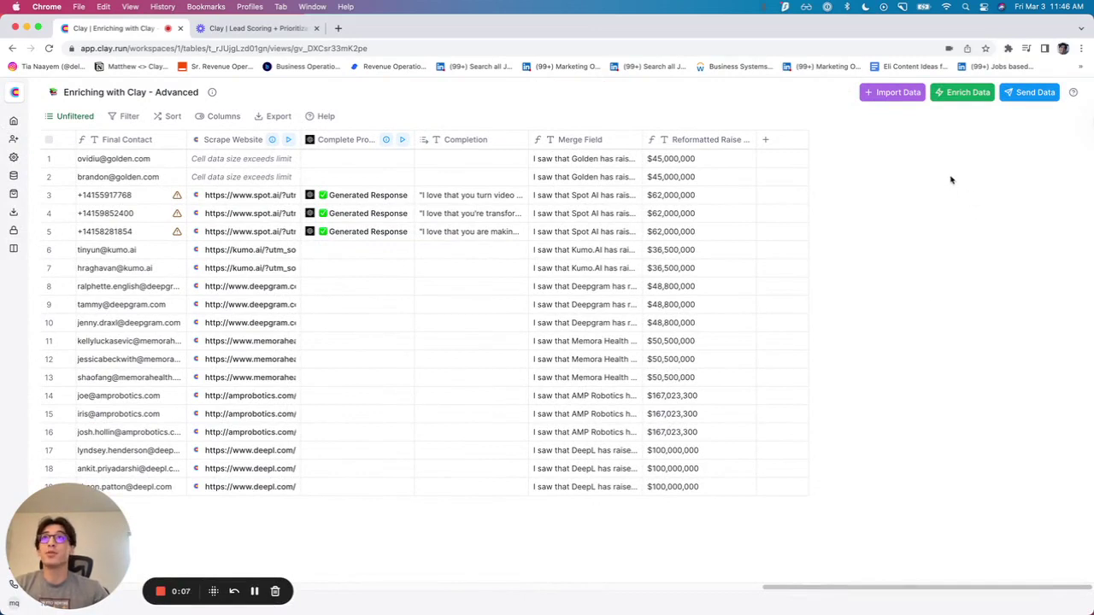
- Briefly open the enrichments list, then scroll across the table's columns
{"action": "left_click", "coordinate": [968, 94]}
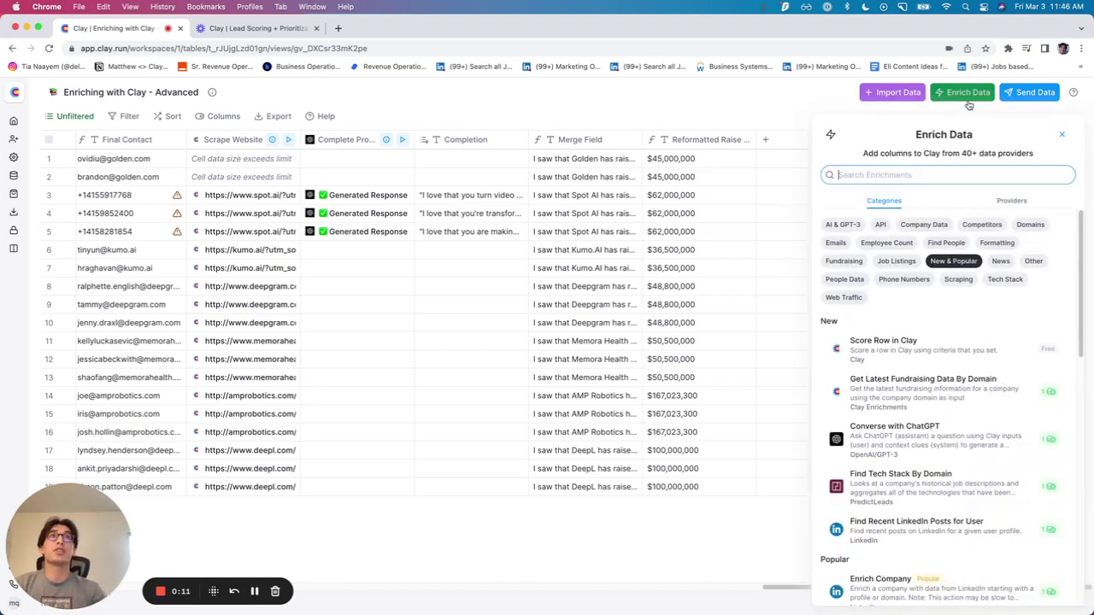
{"action": "left_click", "coordinate": [1061, 134]}
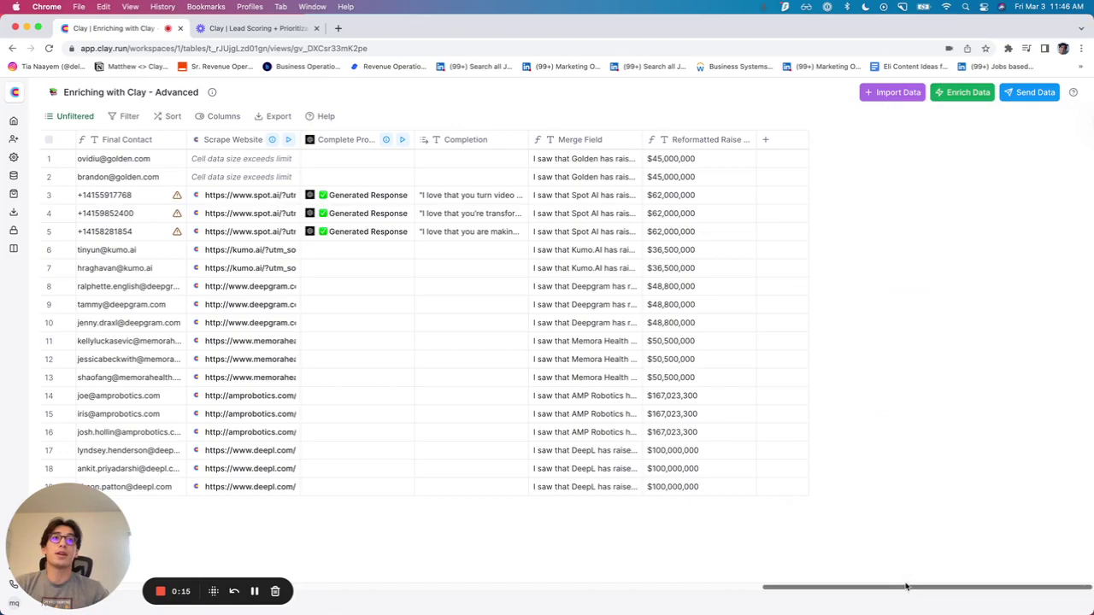
{"action": "left_click_drag", "start_coordinate": [905, 588], "coordinate": [359, 588]}
{"action": "scroll", "coordinate": [197, 503], "scroll_direction": "left", "scroll_amount": 3}
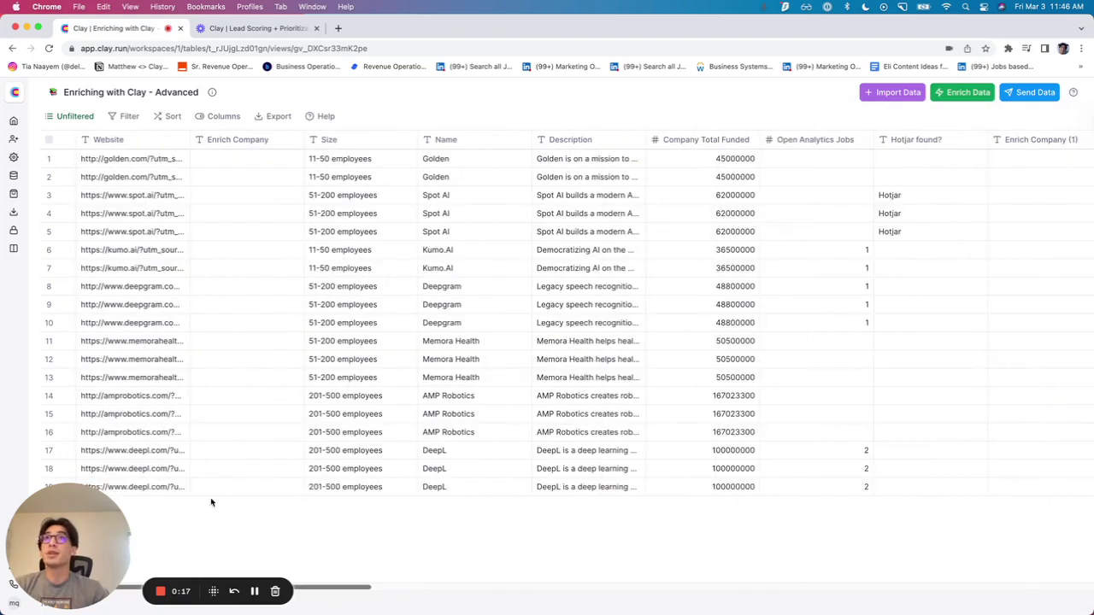
{"action": "scroll", "coordinate": [385, 517], "scroll_direction": "right", "scroll_amount": 15}
{"action": "scroll", "coordinate": [547, 518], "scroll_direction": "right", "scroll_amount": 15}
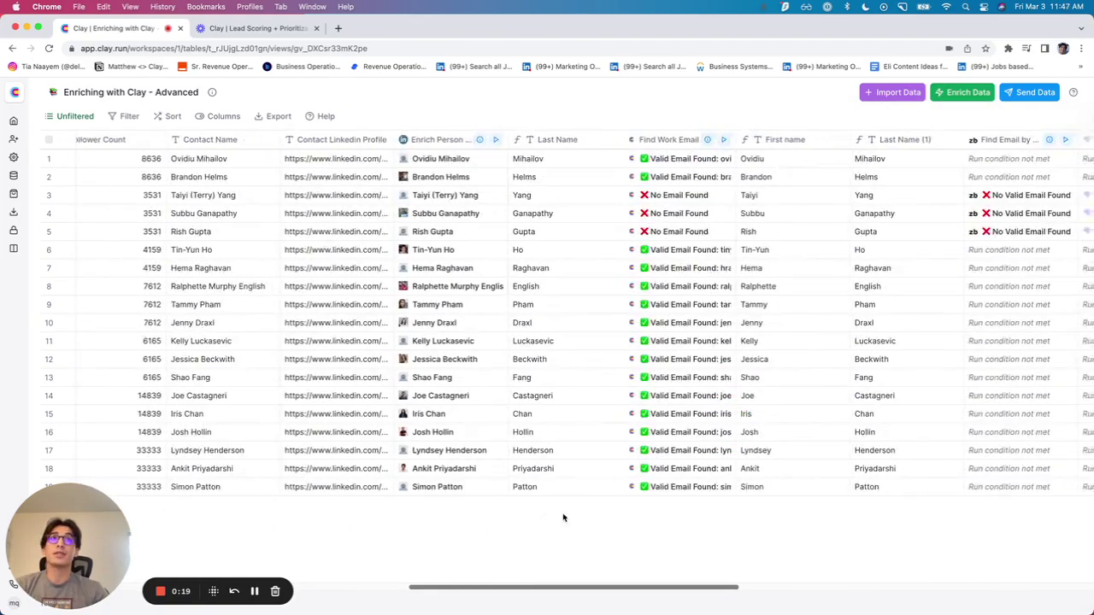
{"action": "scroll", "coordinate": [869, 491], "scroll_direction": "right", "scroll_amount": 5}
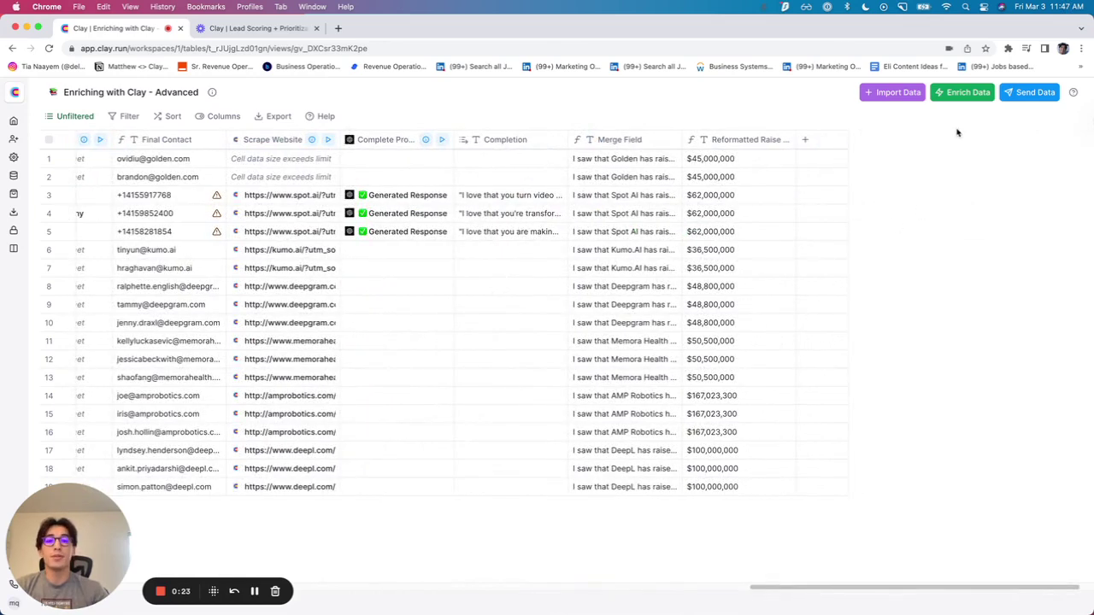
- Search Enrich Data for 'lead score', then change the search to 'score'
{"action": "left_click", "coordinate": [972, 92]}
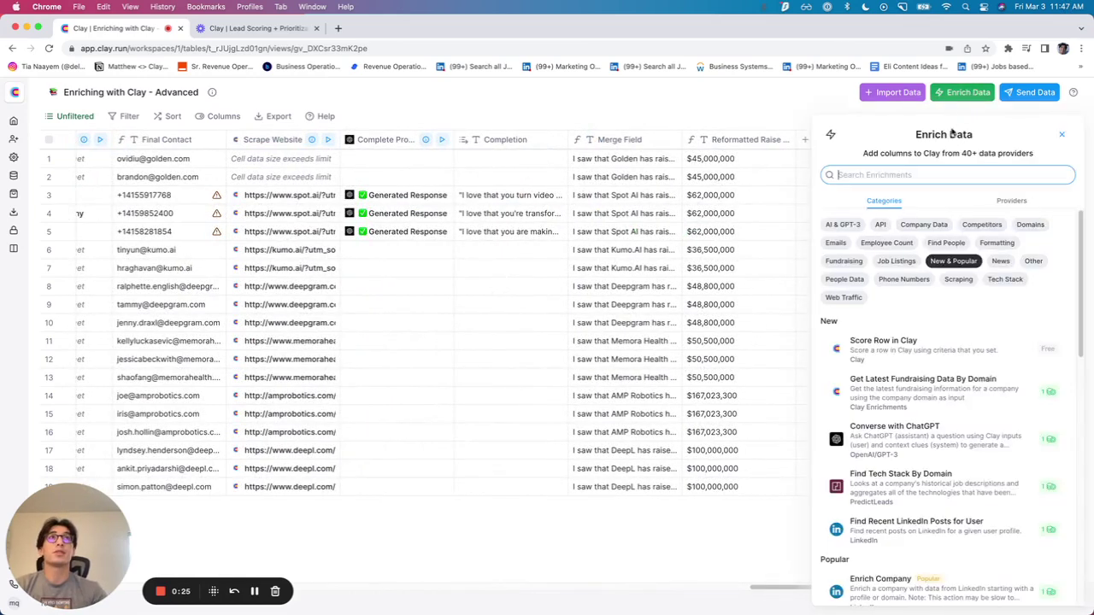
{"action": "type", "text": "lead"}
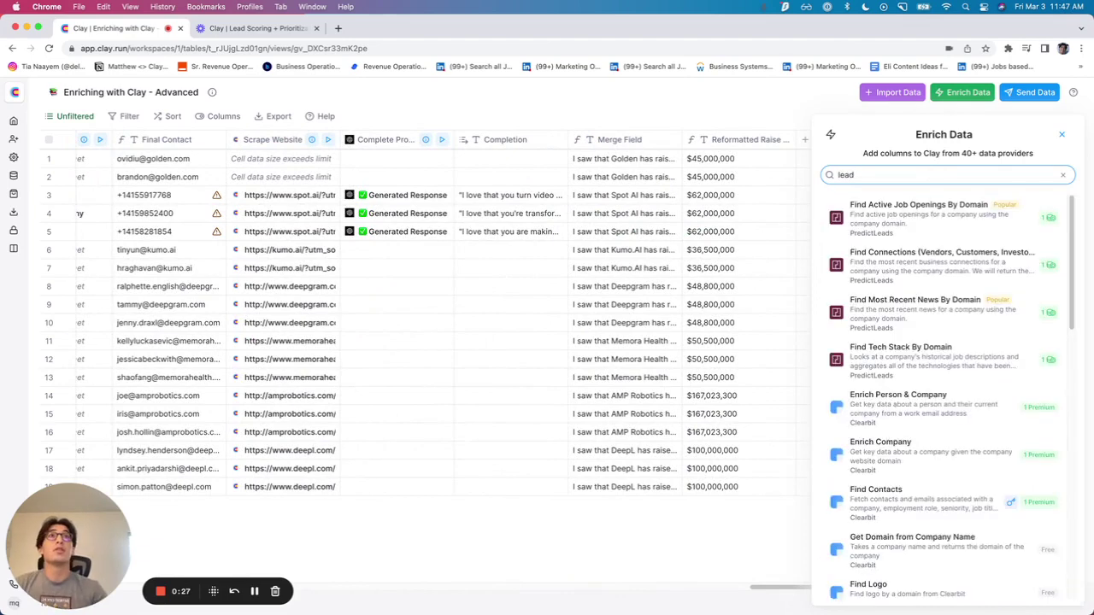
{"action": "type", "text": " score"}
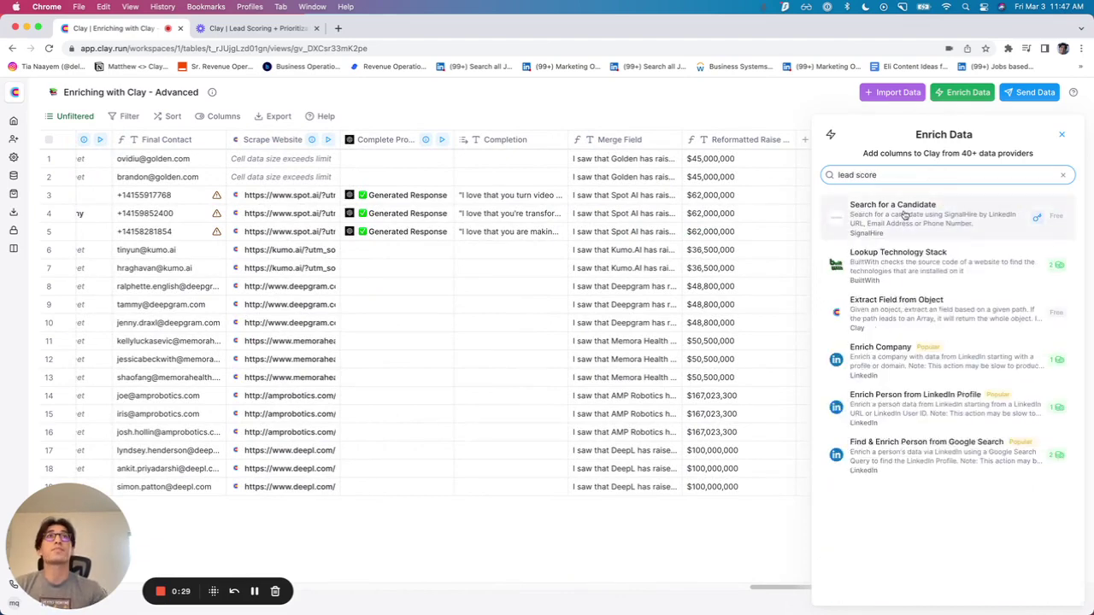
{"action": "key", "text": "super+a"}
{"action": "type", "text": "score"}
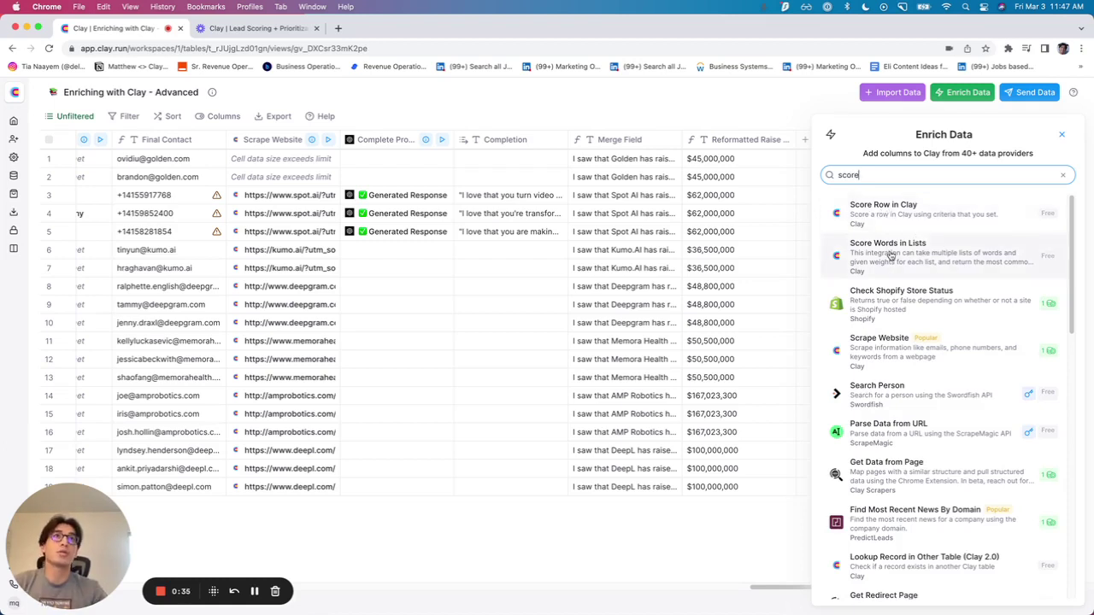
- Choose Score Row in Clay and set # of Scoring Criteria to 4
{"action": "left_click", "coordinate": [909, 207]}
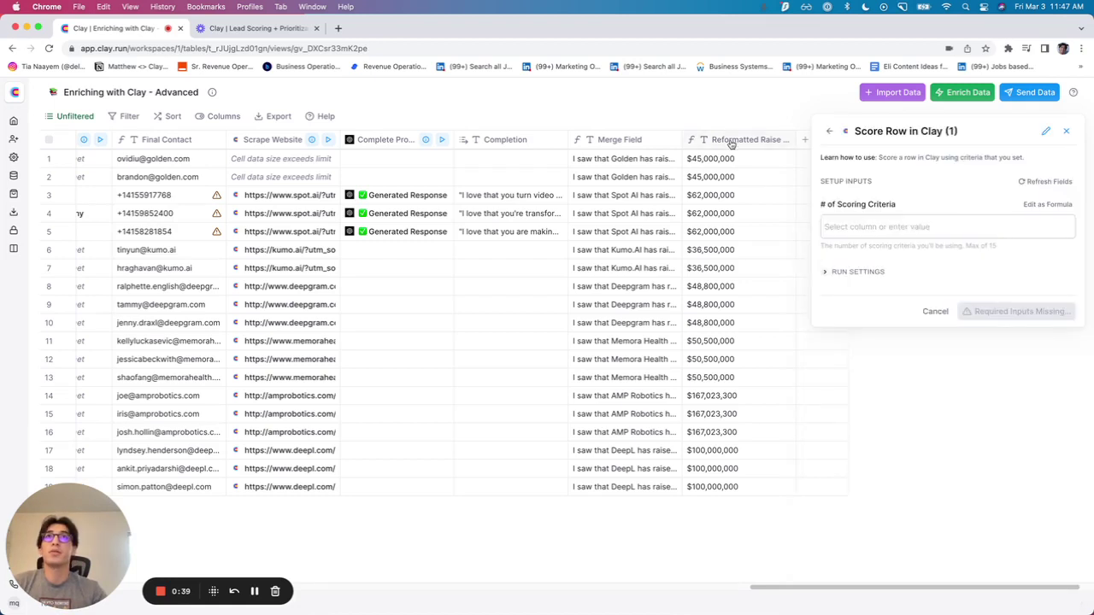
{"action": "left_click", "coordinate": [894, 227]}
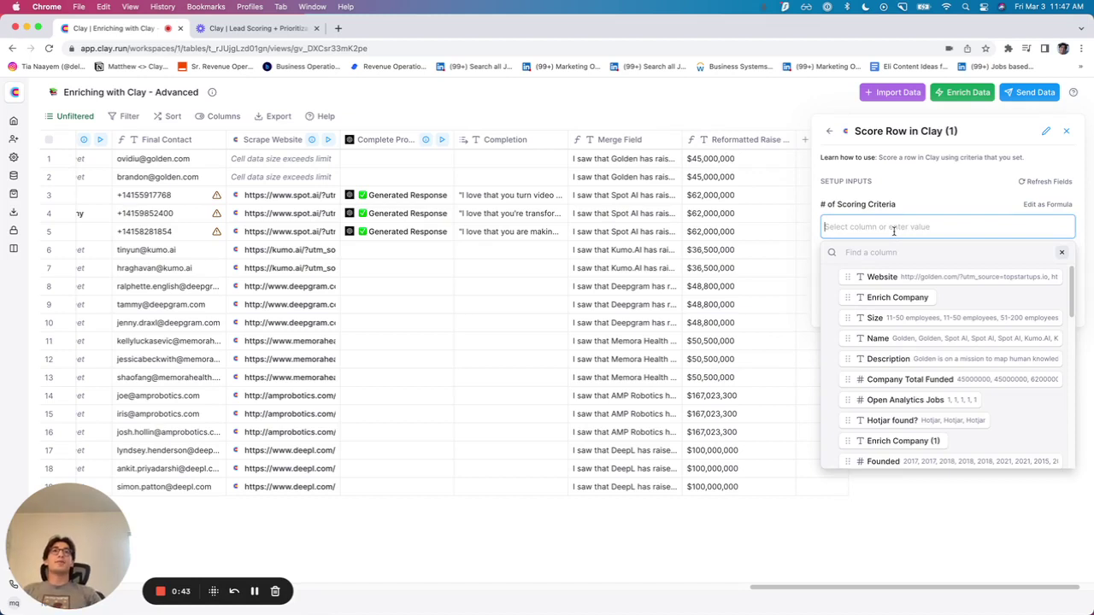
{"action": "type", "text": "4"}
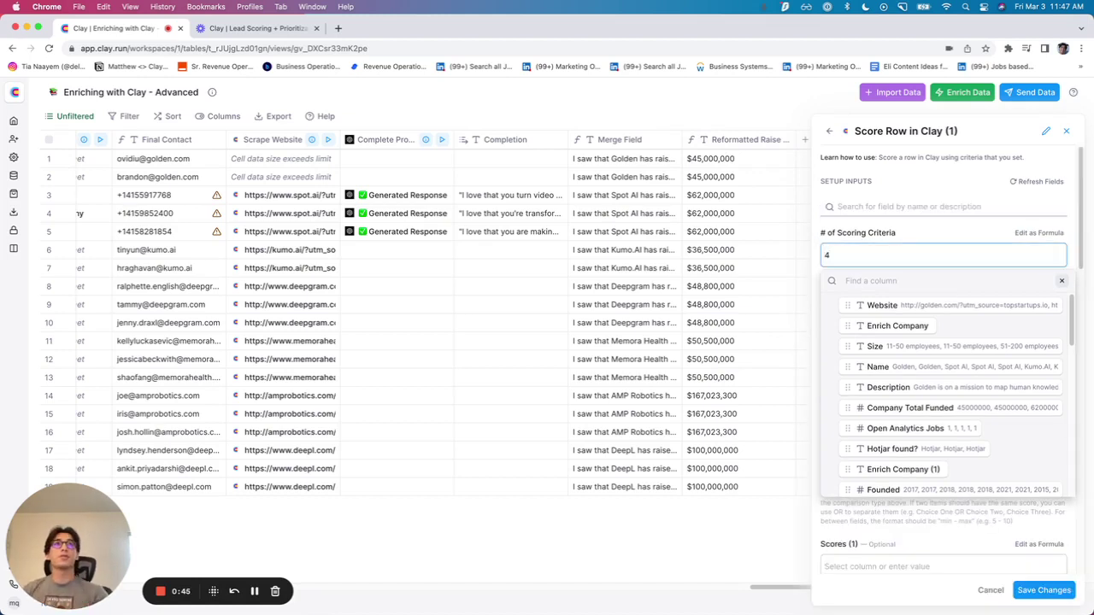
{"action": "left_click", "coordinate": [926, 195]}
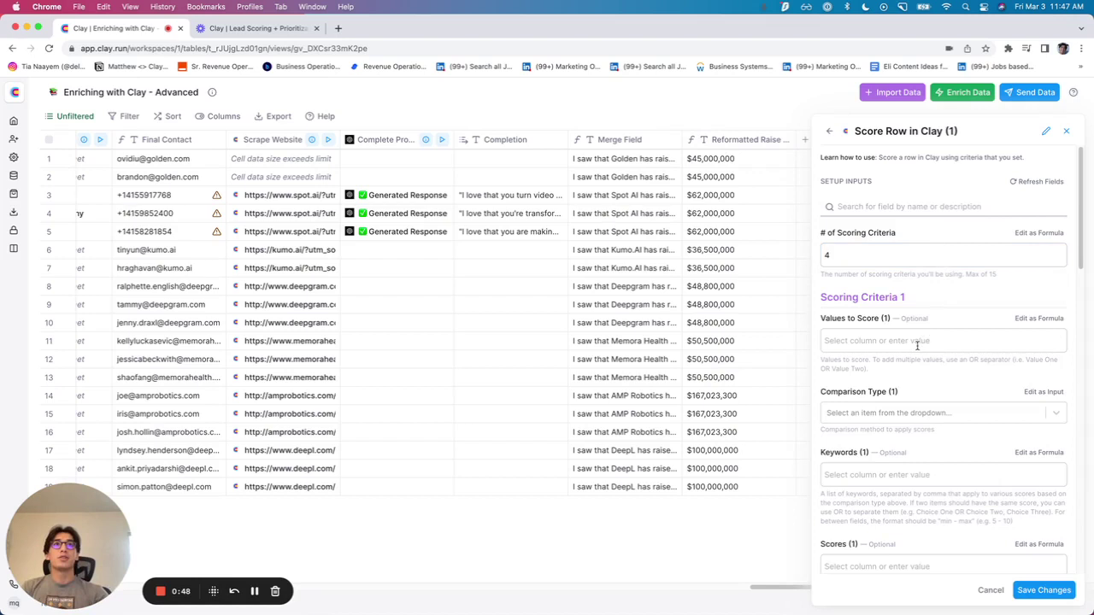
{"action": "scroll", "coordinate": [917, 343], "scroll_direction": "down", "scroll_amount": 1}
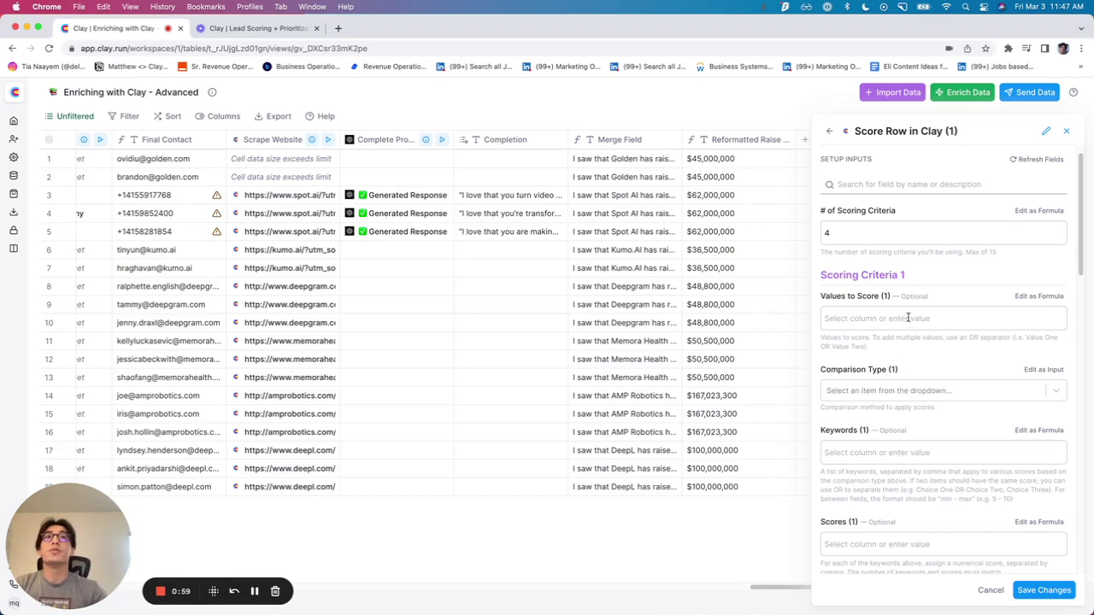
- Browse the columns available for criterion 1's Values to Score
{"action": "left_click", "coordinate": [896, 317]}
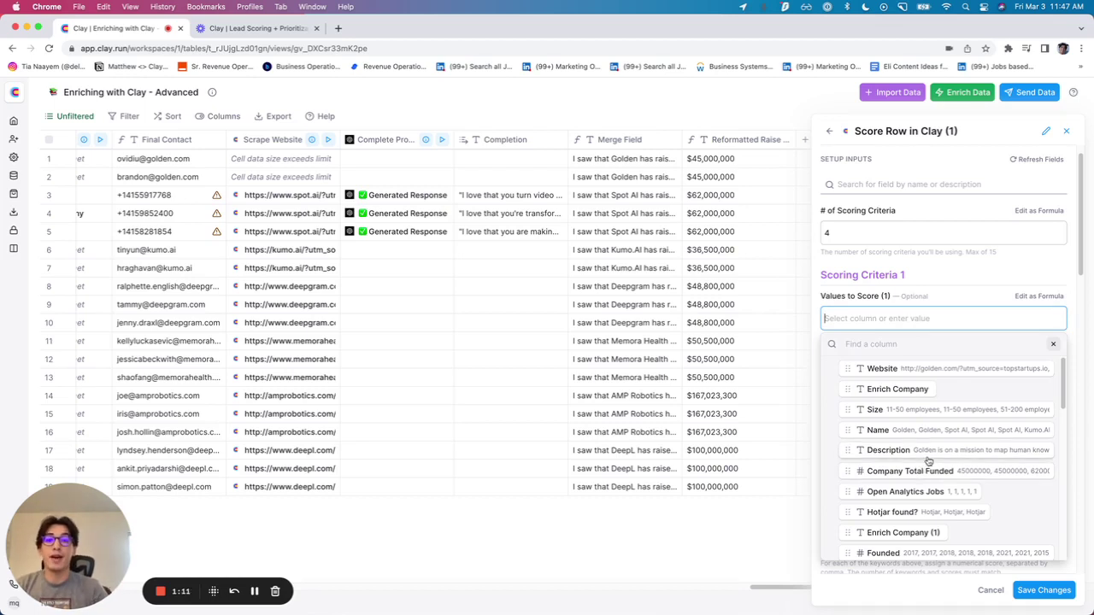
{"action": "scroll", "coordinate": [928, 461], "scroll_direction": "down", "scroll_amount": 4}
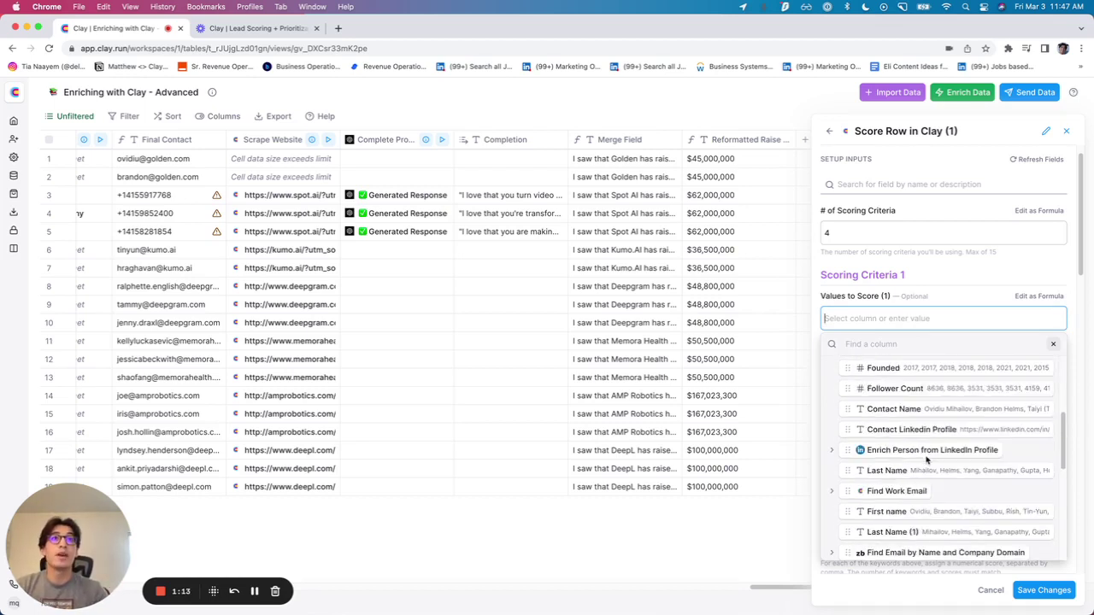
{"action": "scroll", "coordinate": [901, 465], "scroll_direction": "down", "scroll_amount": 5}
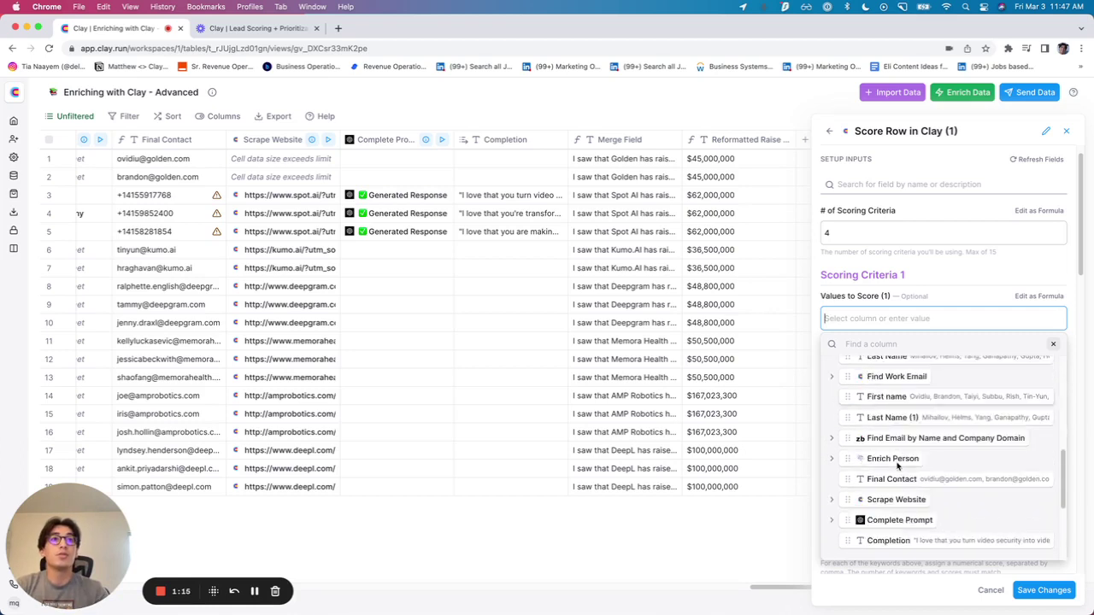
{"action": "scroll", "coordinate": [897, 465], "scroll_direction": "down", "scroll_amount": 2}
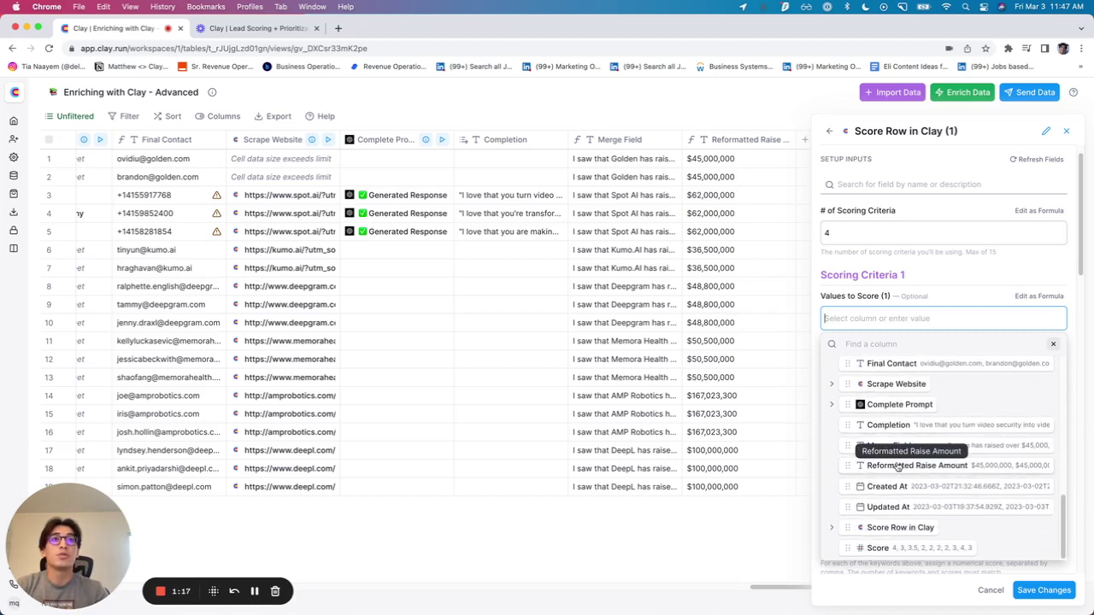
{"action": "scroll", "coordinate": [992, 418], "scroll_direction": "up", "scroll_amount": 10}
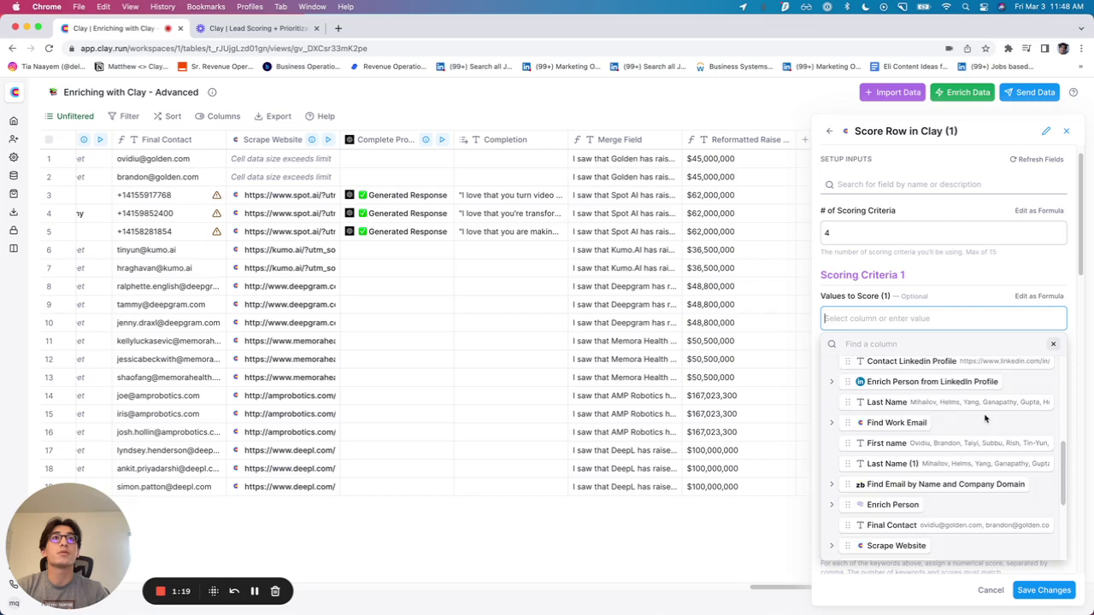
- Find 'fol' and pick Follower Count as criterion 1's value to score
{"action": "left_click", "coordinate": [902, 338]}
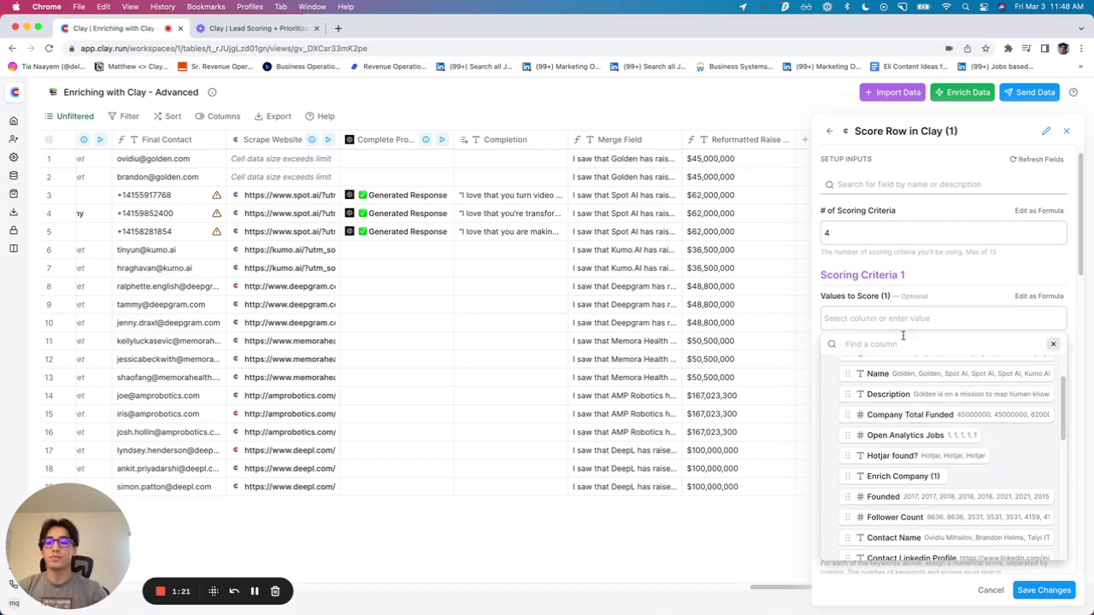
{"action": "type", "text": "foll"}
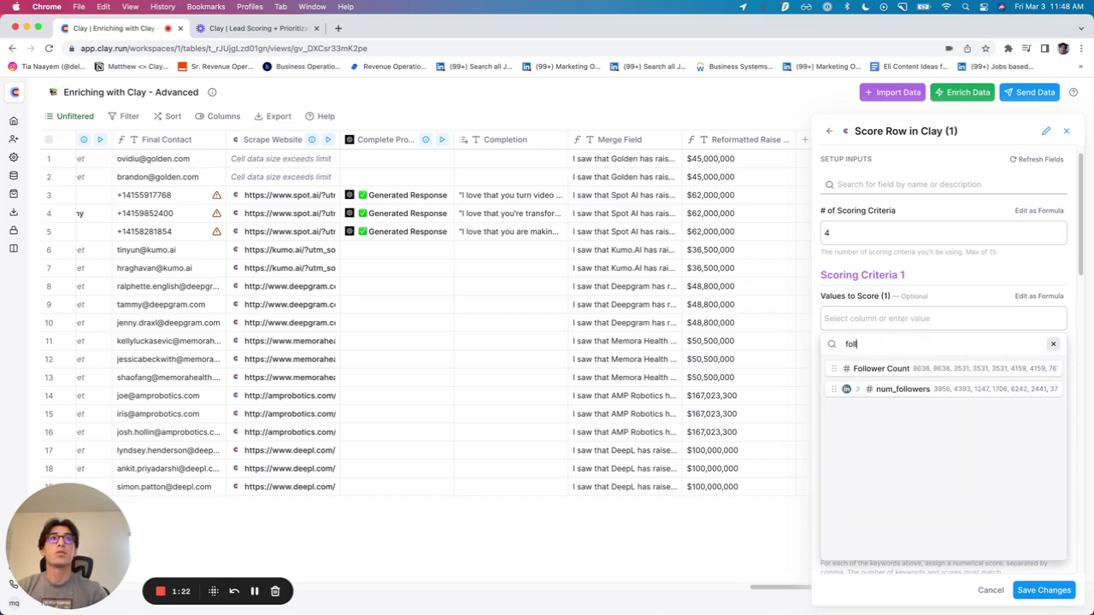
{"action": "left_click", "coordinate": [880, 368]}
{"action": "left_click", "coordinate": [1053, 344]}
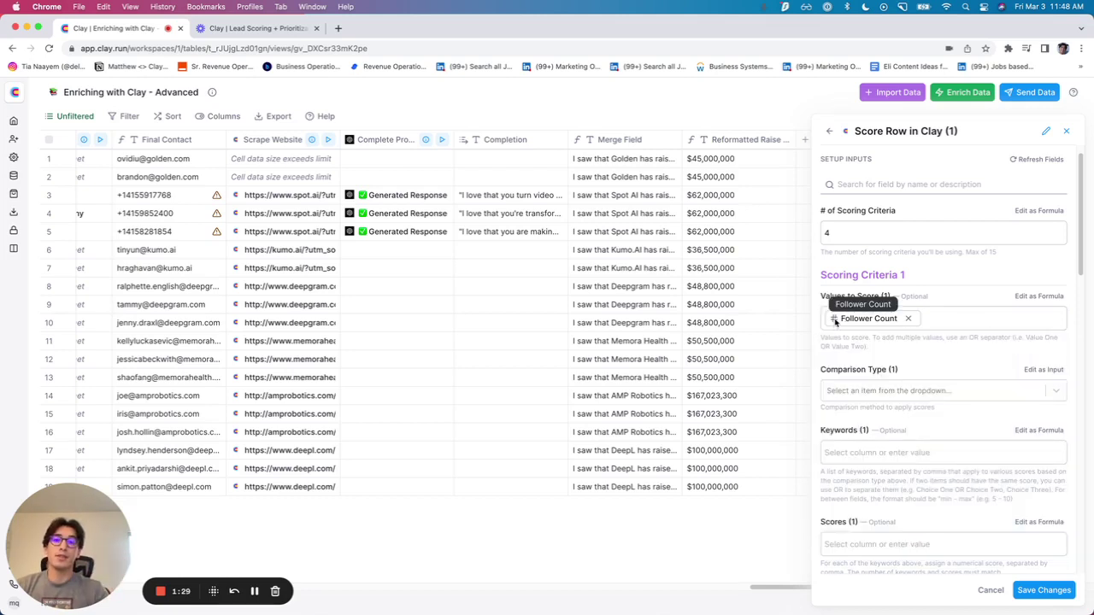
- Set criterion 1's comparison type to Between (Number) and review the Keywords help
{"action": "left_click", "coordinate": [873, 390]}
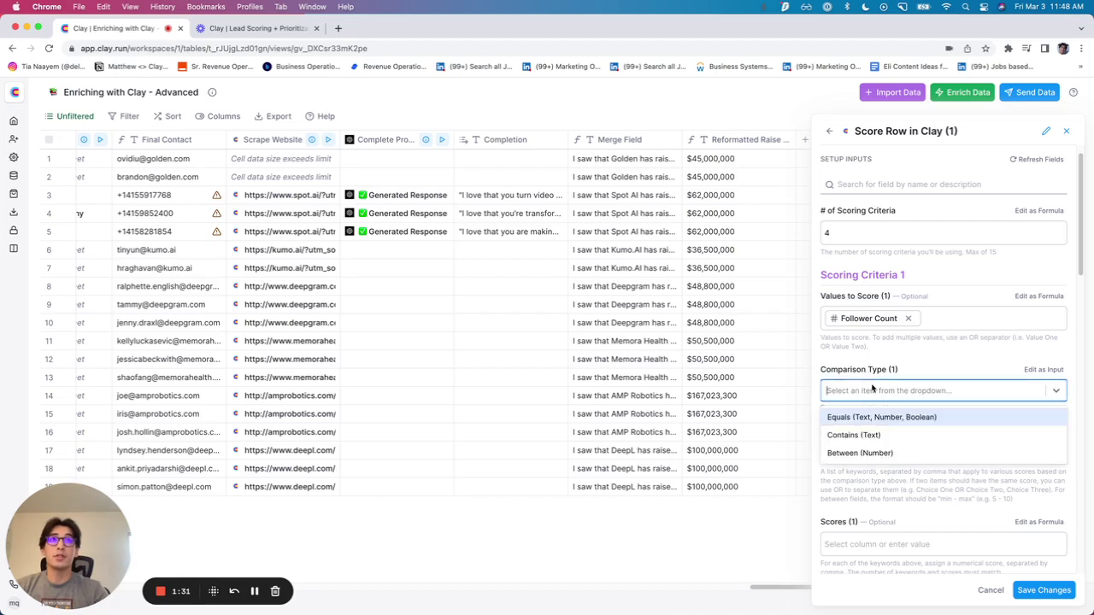
{"action": "left_click", "coordinate": [891, 455]}
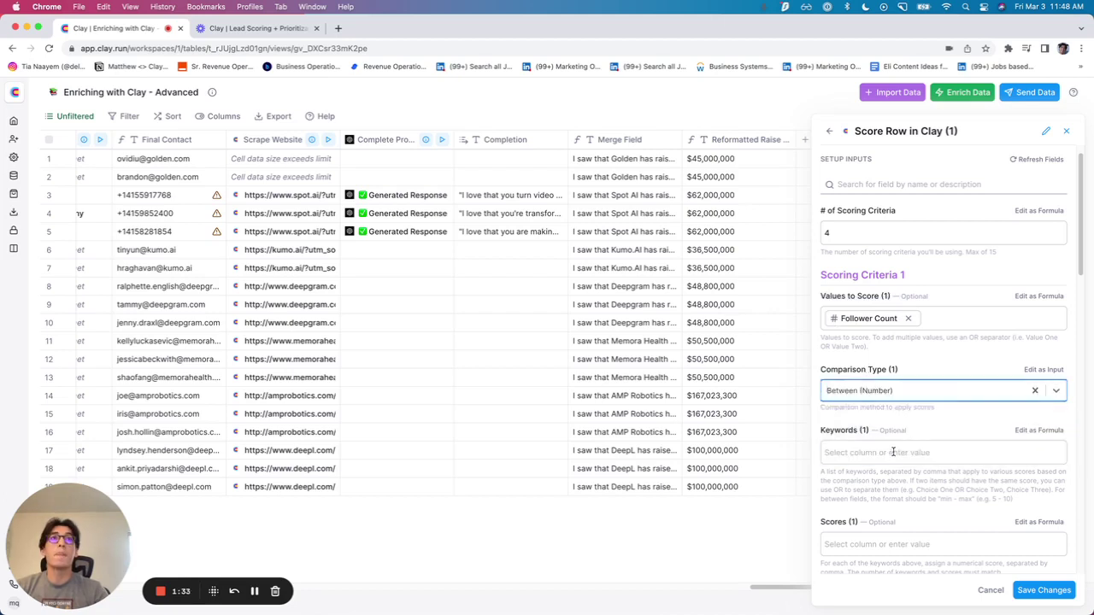
{"action": "scroll", "coordinate": [888, 448], "scroll_direction": "down", "scroll_amount": 1}
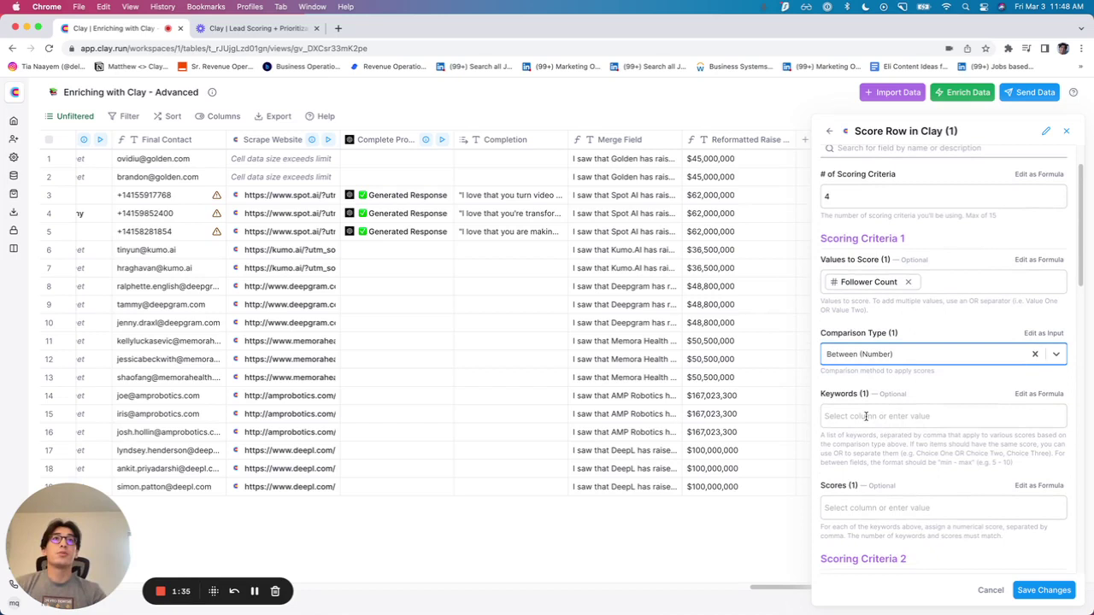
{"action": "left_click", "coordinate": [866, 417]}
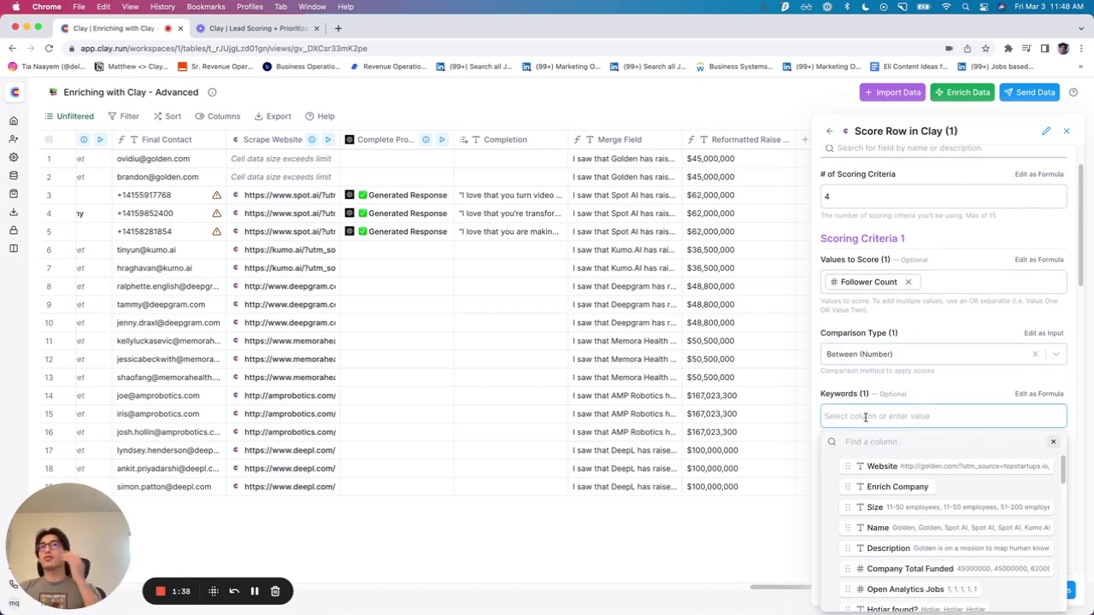
{"action": "left_click", "coordinate": [1053, 442]}
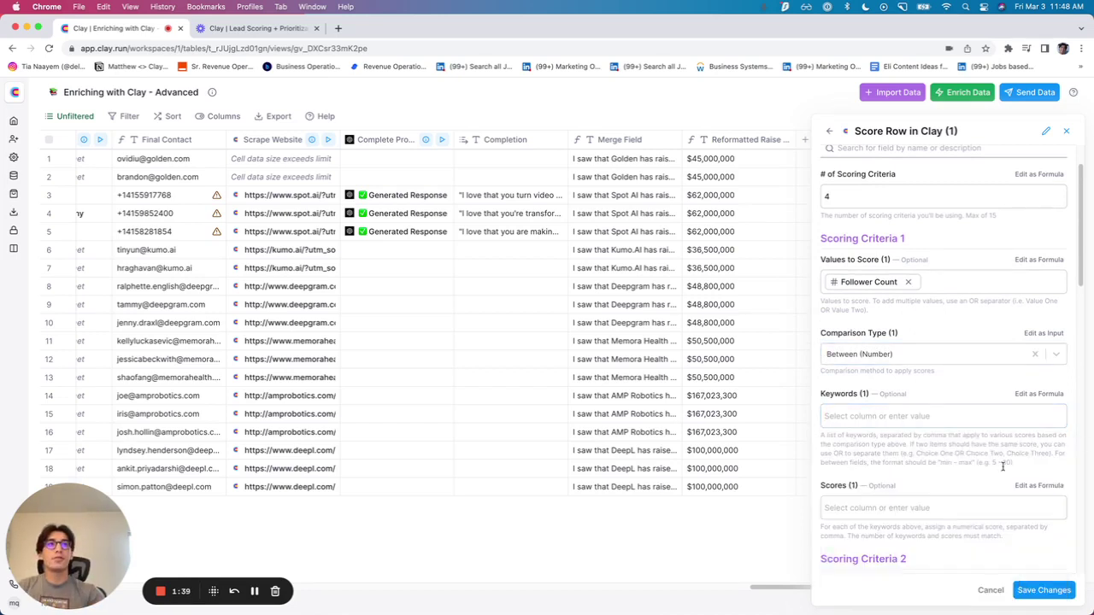
{"action": "scroll", "coordinate": [1001, 442], "scroll_direction": "down", "scroll_amount": 1}
{"action": "left_click_drag", "start_coordinate": [1014, 448], "coordinate": [819, 422]}
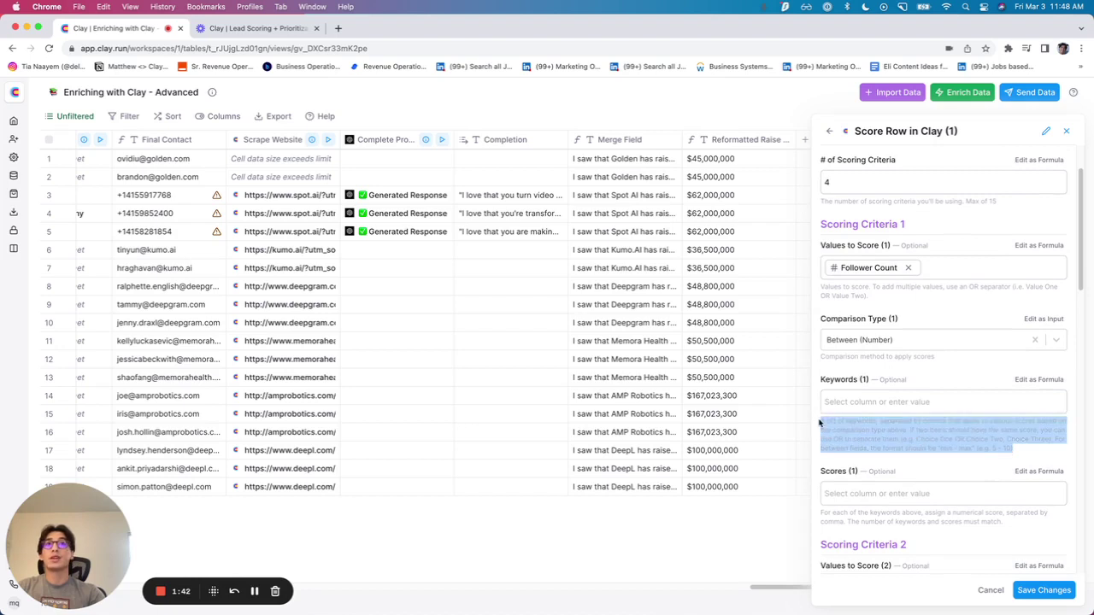
{"action": "left_click", "coordinate": [892, 402]}
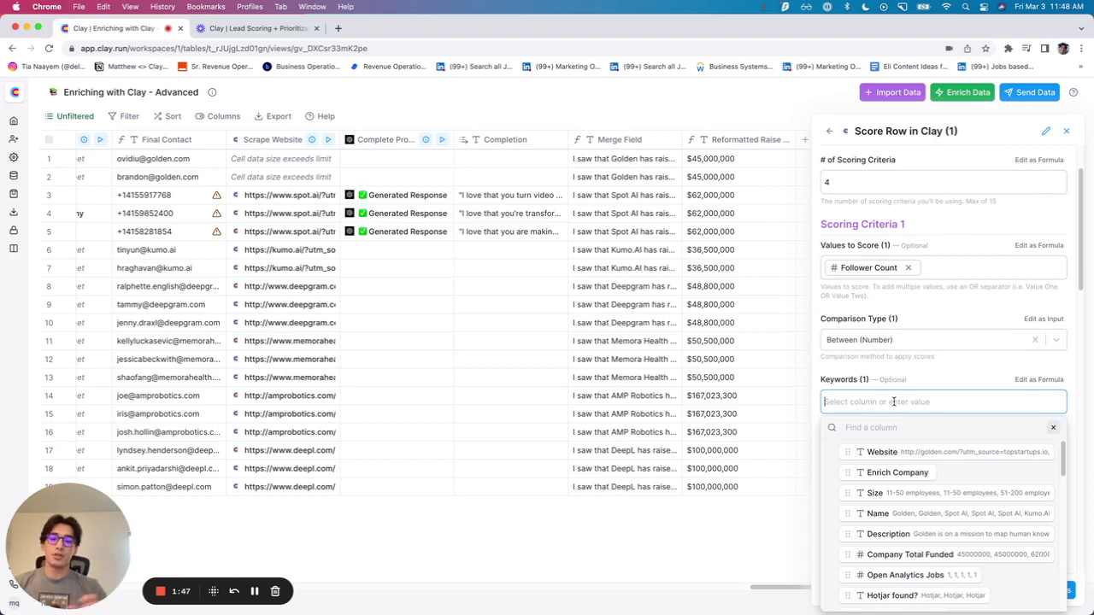
{"action": "type", "text": "100"}
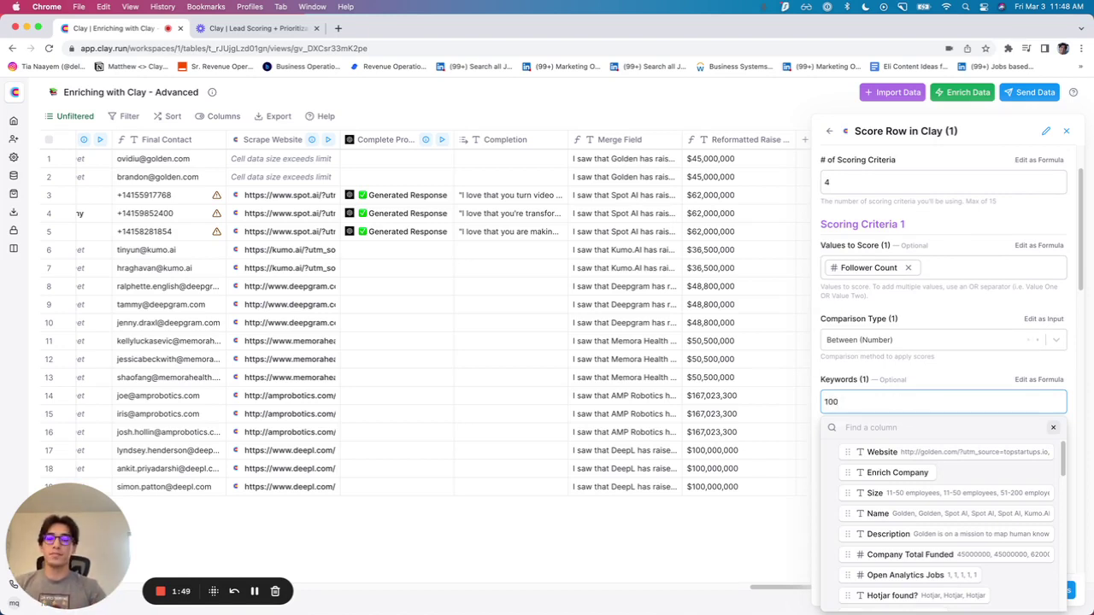
{"action": "type", "text": "0-5000"}
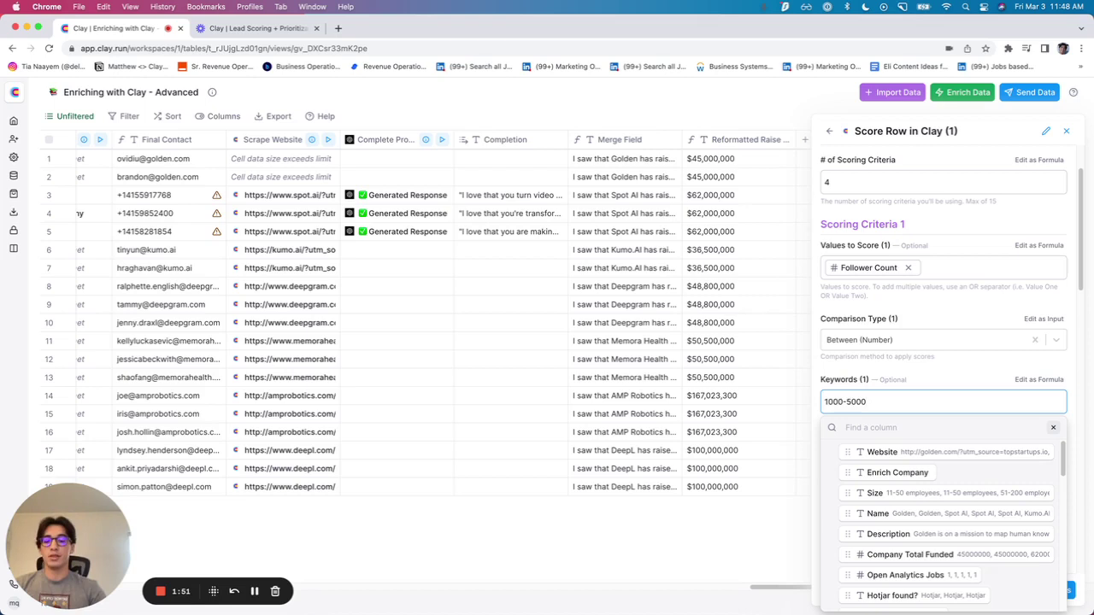
{"action": "type", "text": ","}
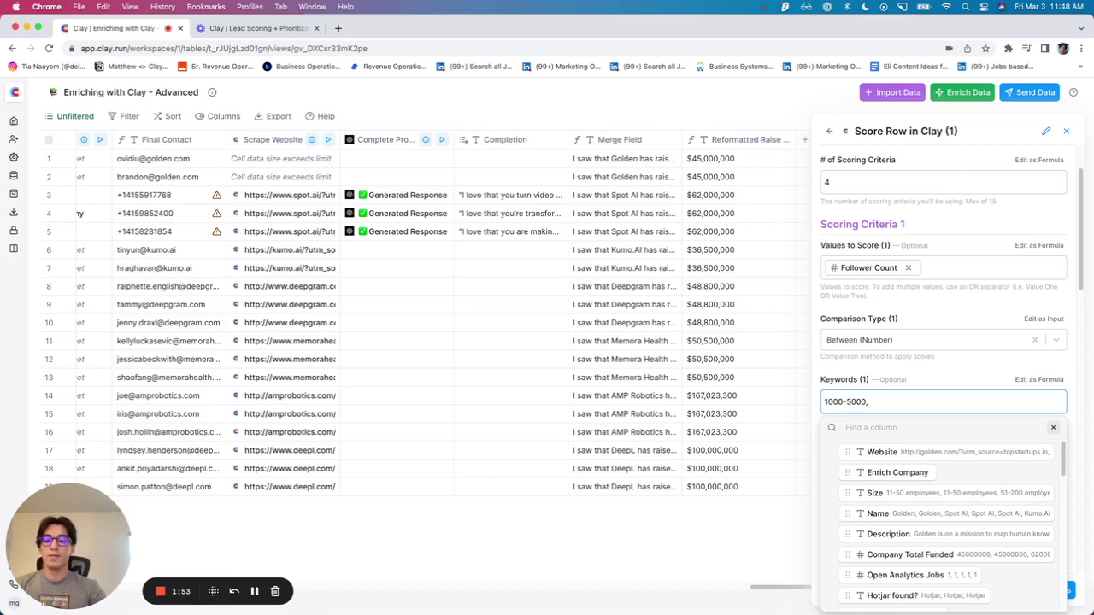
{"action": "type", "text": "5000"}
{"action": "key", "text": "BackSpace"}
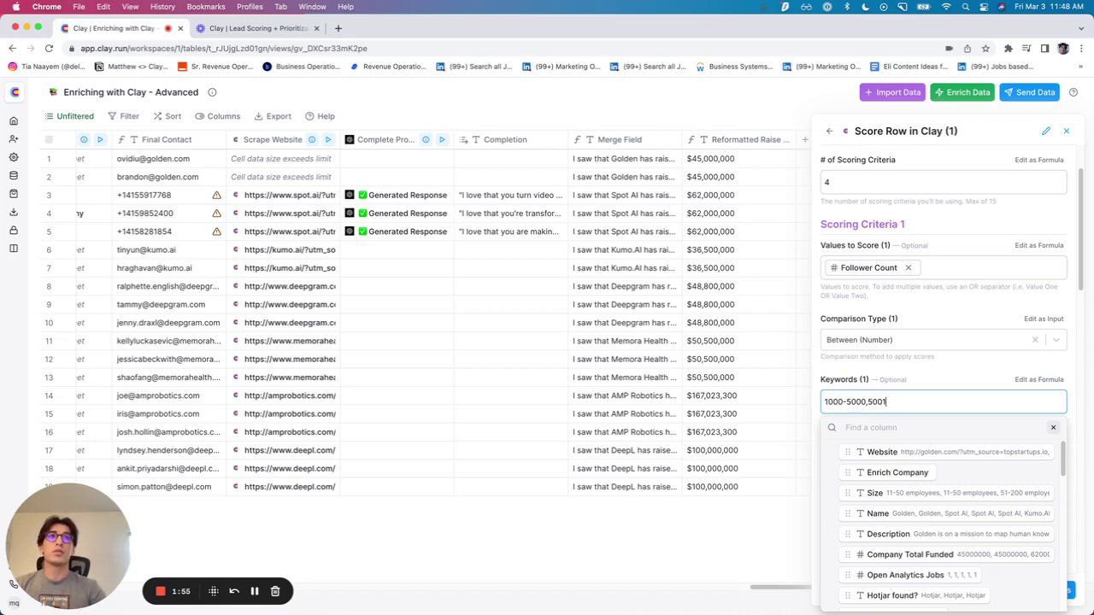
{"action": "type", "text": "1-1000"}
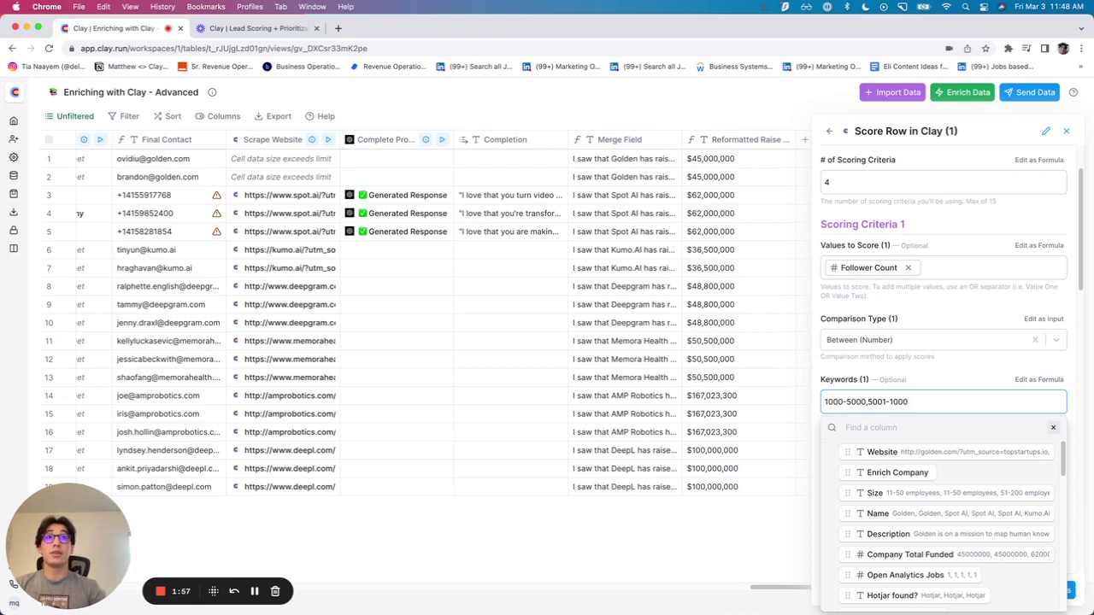
{"action": "type", "text": "0"}
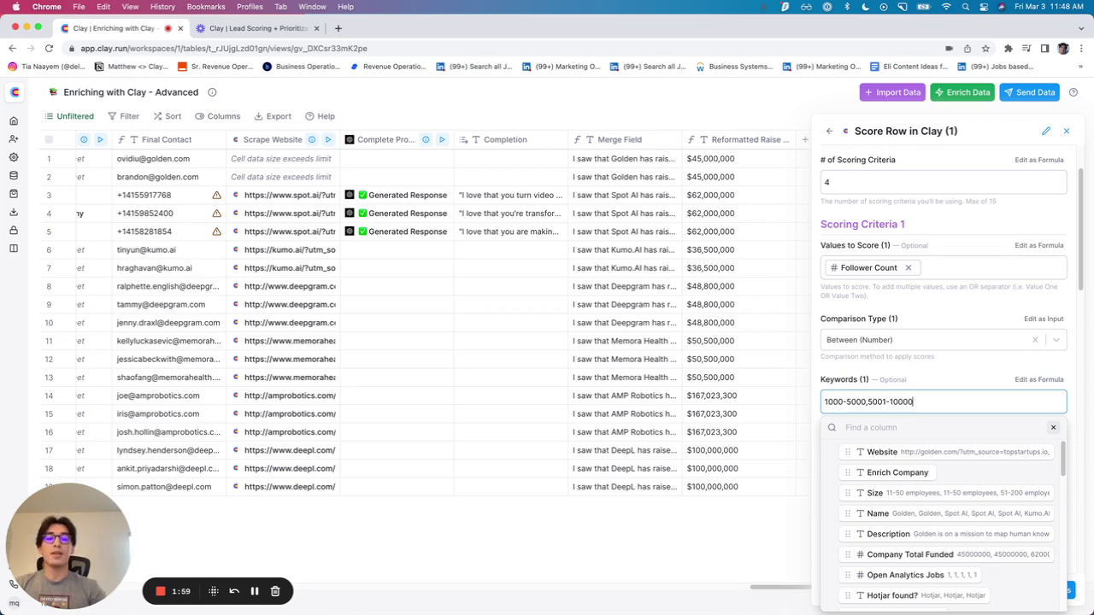
{"action": "type", "text": ",10001-"}
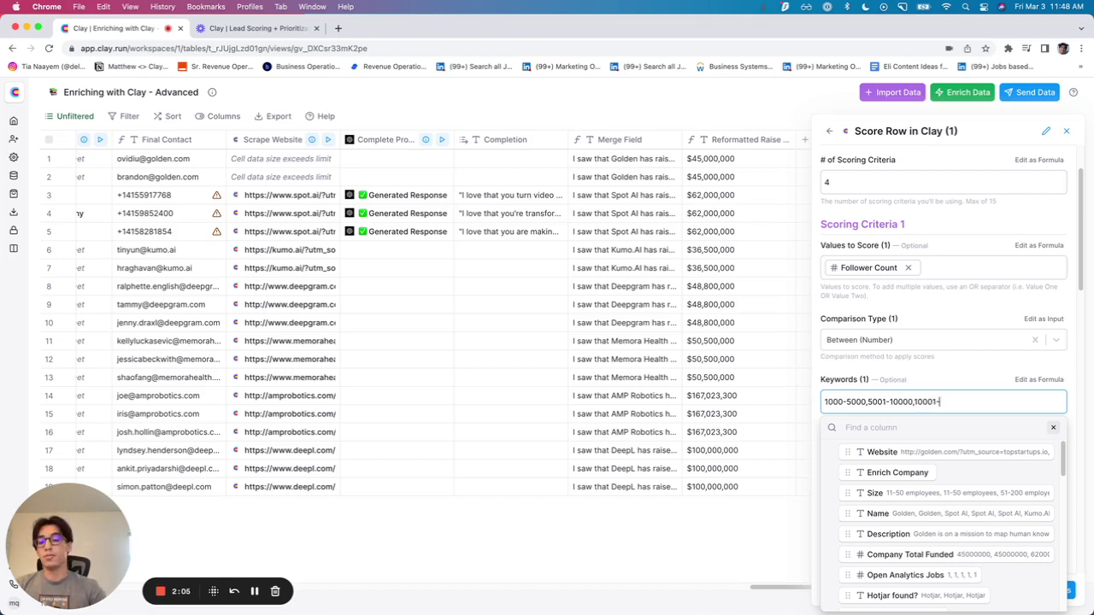
{"action": "type", "text": "300"}
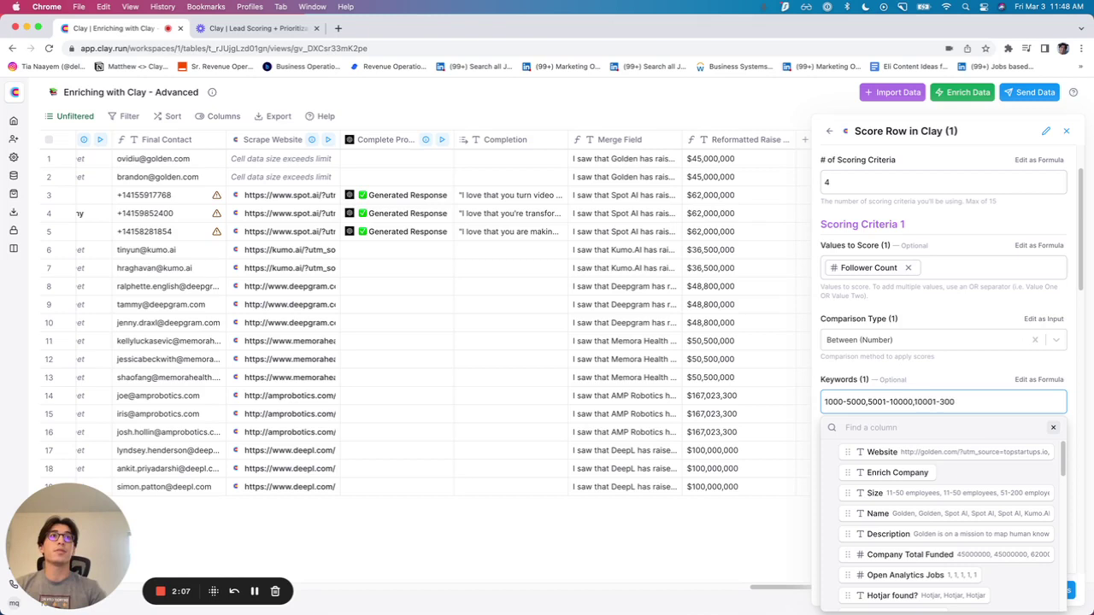
{"action": "type", "text": "00"}
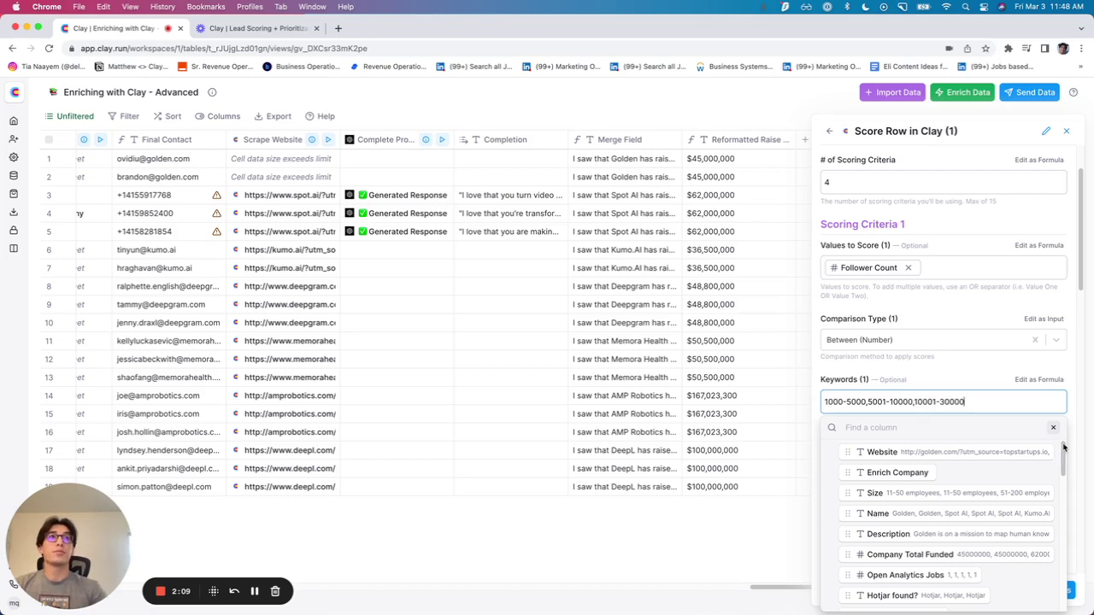
{"action": "left_click", "coordinate": [1052, 427]}
{"action": "left_click_drag", "start_coordinate": [988, 404], "coordinate": [818, 398]}
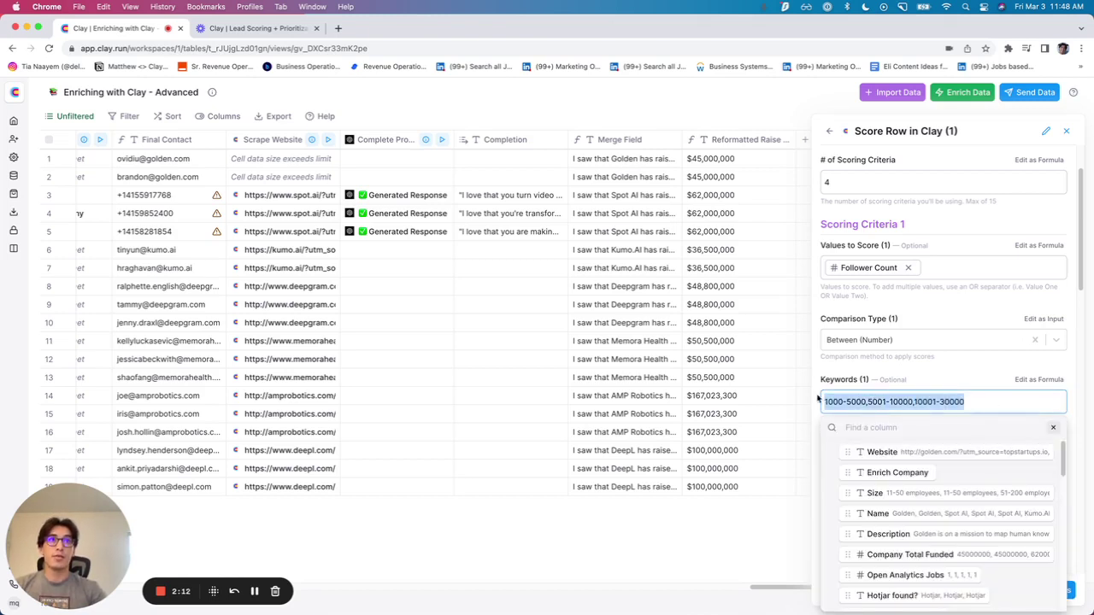
{"action": "left_click", "coordinate": [1052, 427]}
- Enter Scores (1) as 1,2,3 for the follower ranges
{"action": "scroll", "coordinate": [957, 469], "scroll_direction": "down", "scroll_amount": 1}
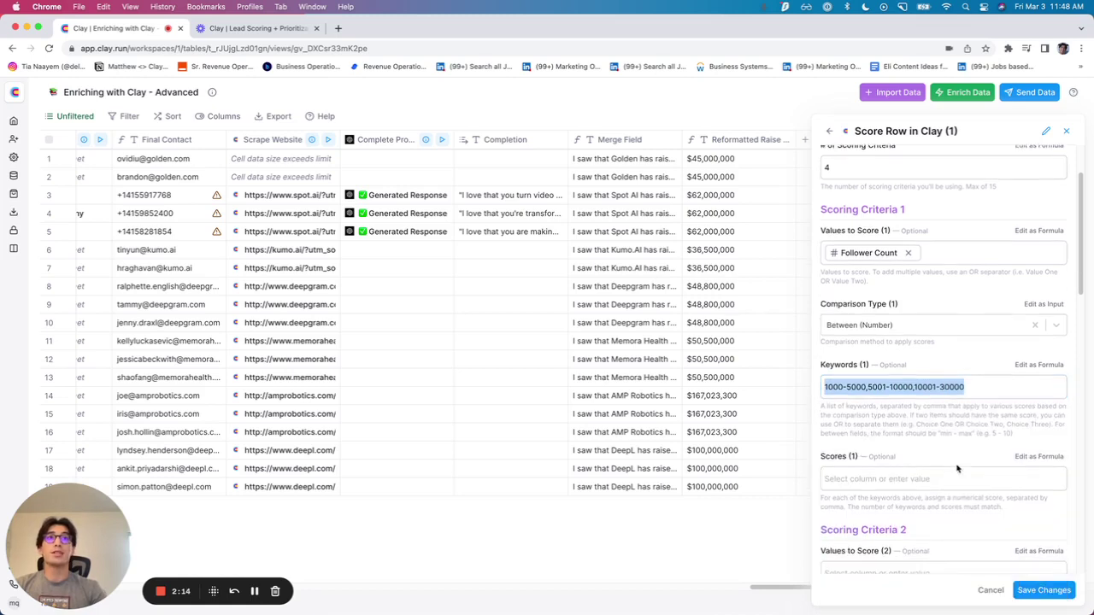
{"action": "left_click", "coordinate": [852, 477]}
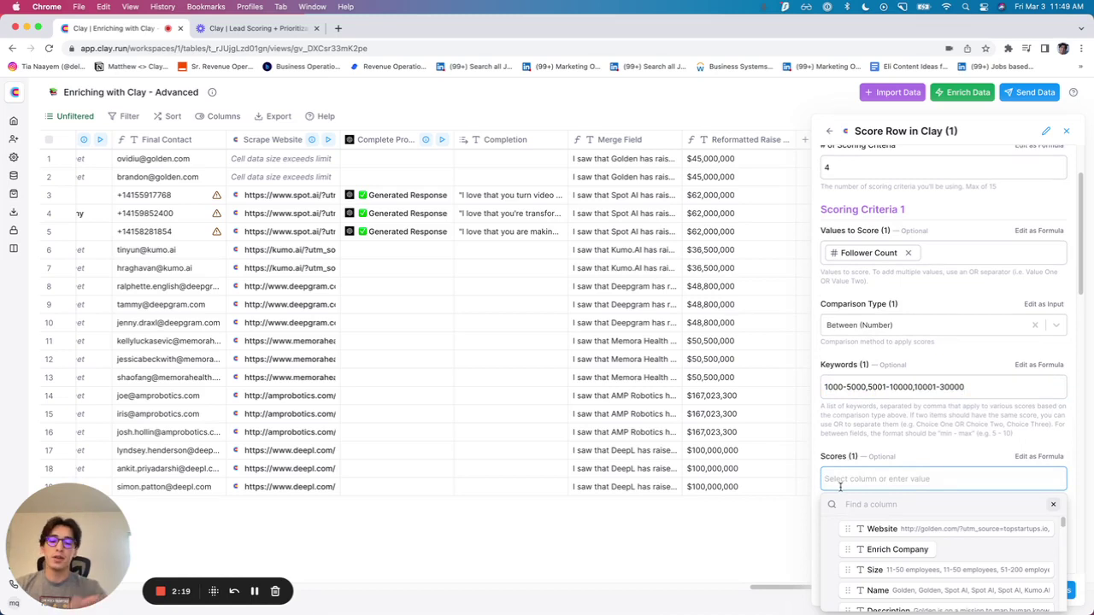
{"action": "type", "text": "1"}
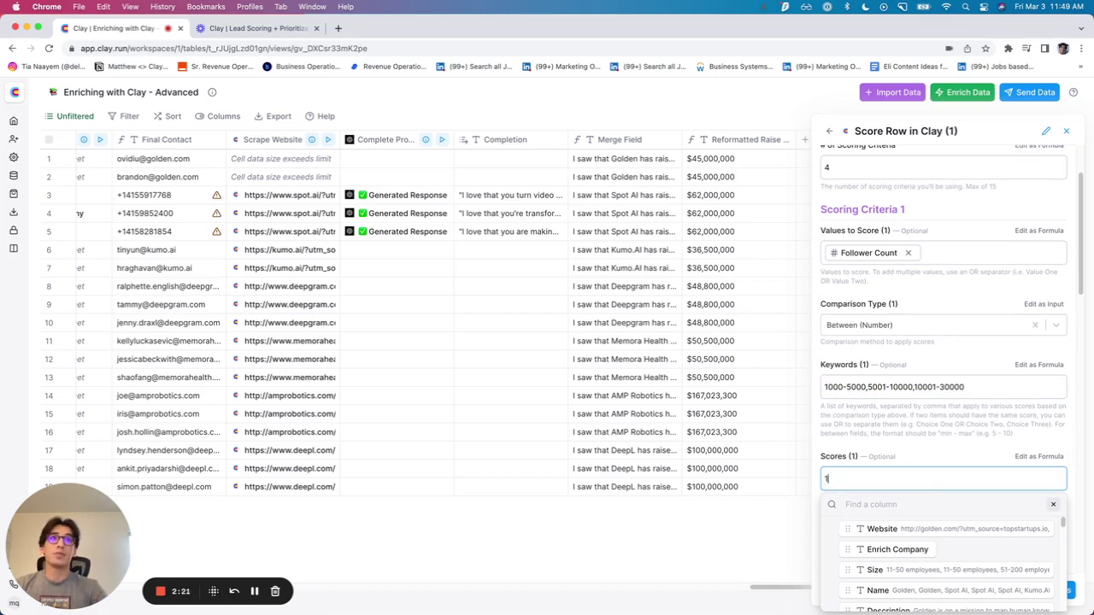
{"action": "type", "text": ",2"}
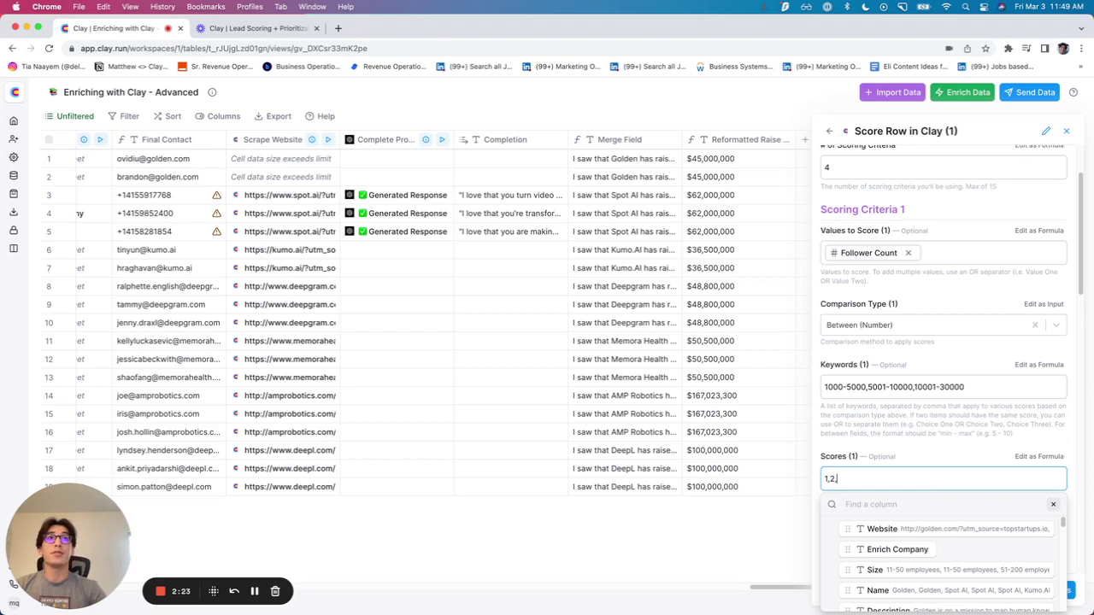
{"action": "type", "text": ",3"}
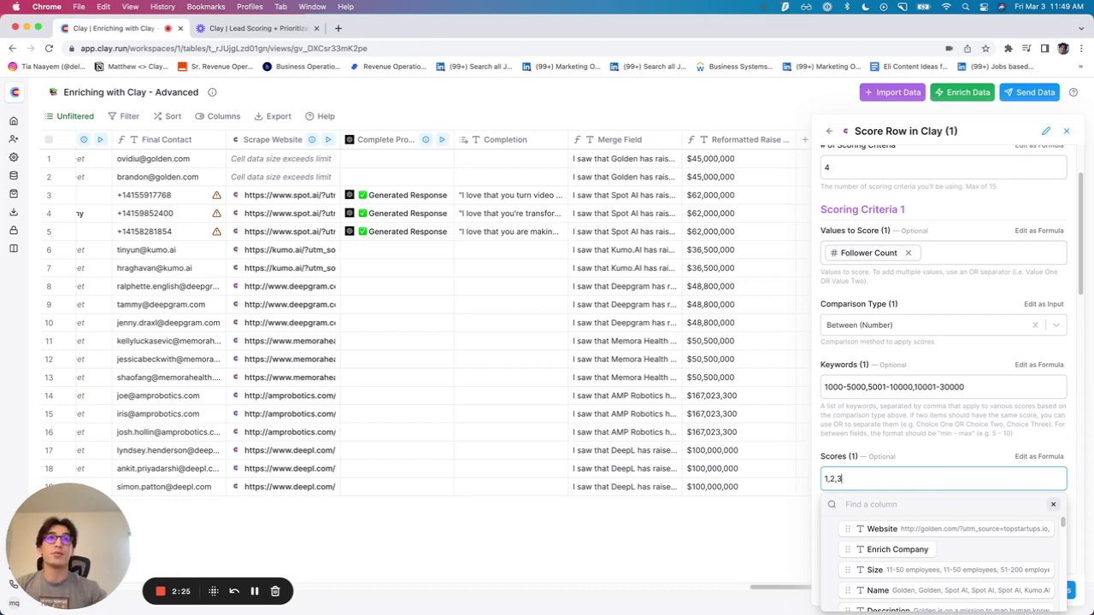
{"action": "left_click", "coordinate": [962, 467]}
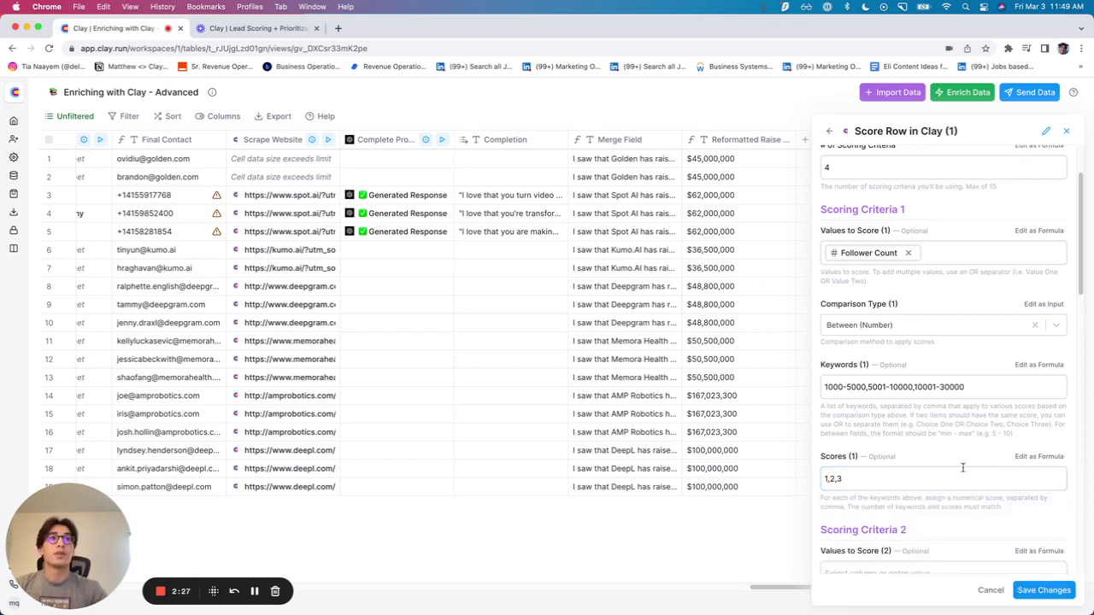
- Score criterion 2 on the title field from Enrich Person from LinkedIn Profile
{"action": "scroll", "coordinate": [962, 467], "scroll_direction": "down", "scroll_amount": 3}
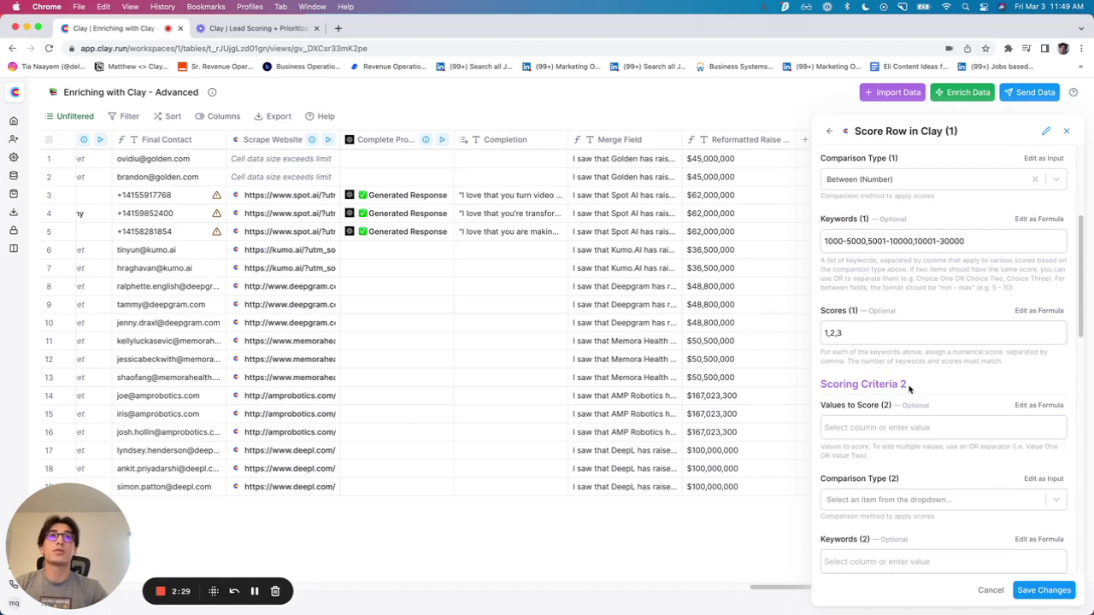
{"action": "left_click", "coordinate": [900, 423]}
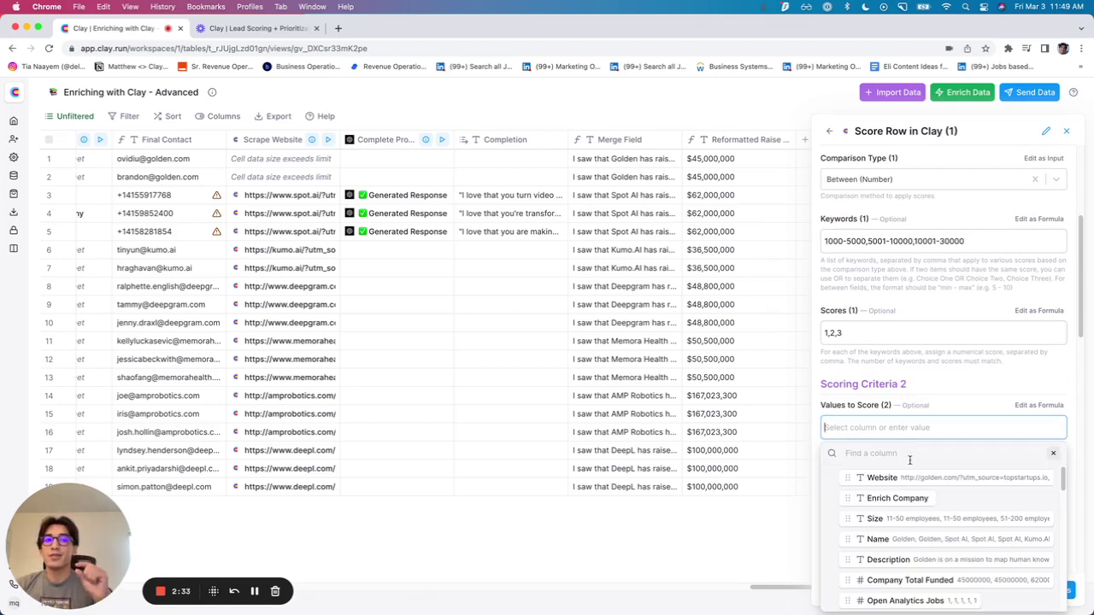
{"action": "scroll", "coordinate": [910, 491], "scroll_direction": "down", "scroll_amount": 5}
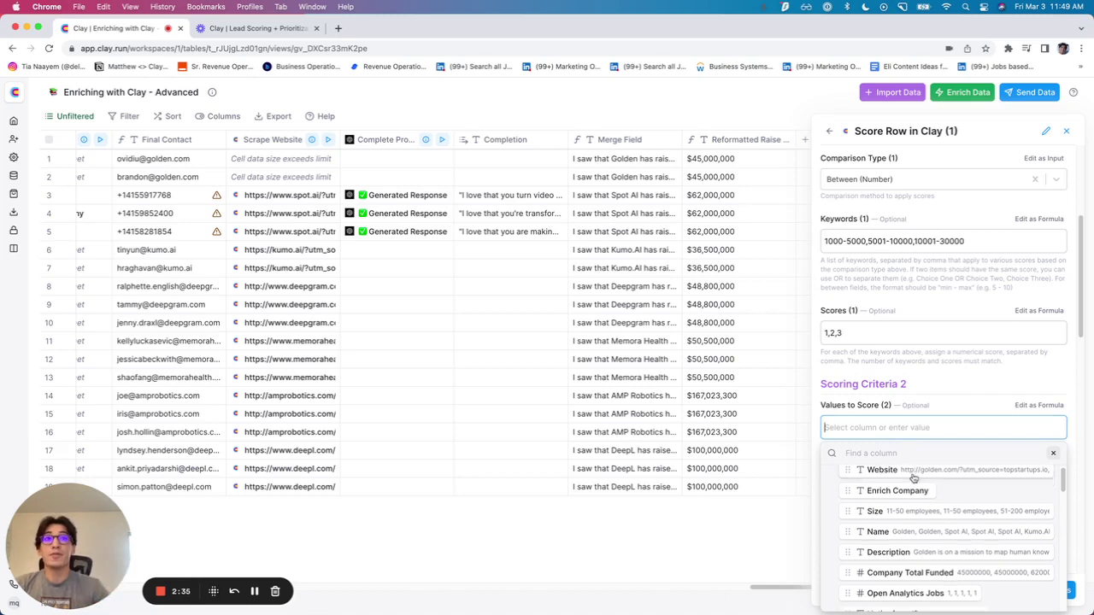
{"action": "scroll", "coordinate": [910, 496], "scroll_direction": "down", "scroll_amount": 10}
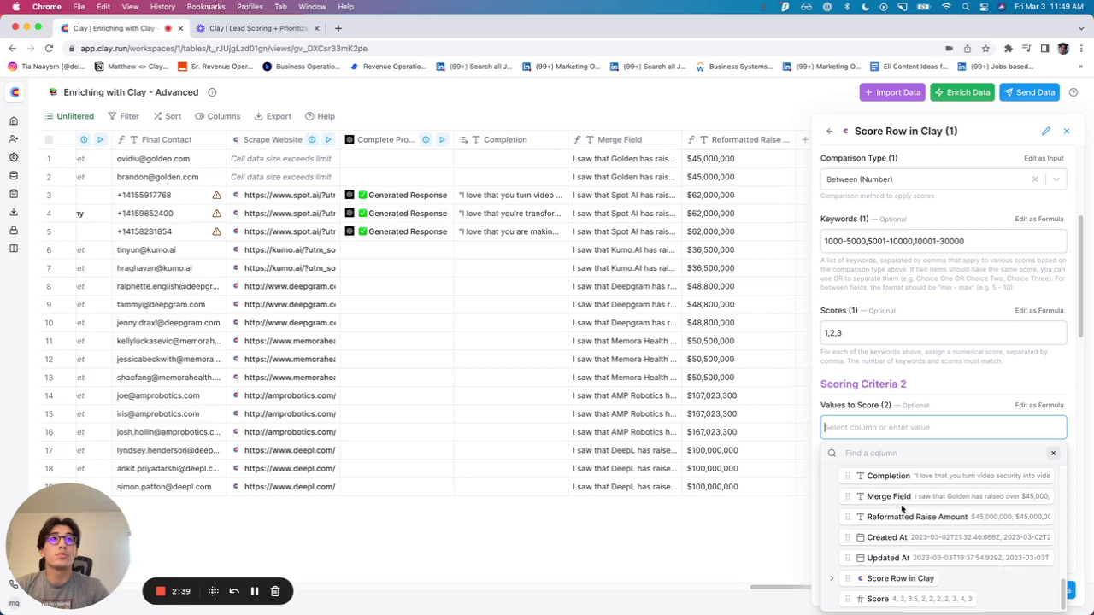
{"action": "scroll", "coordinate": [944, 523], "scroll_direction": "up", "scroll_amount": 10}
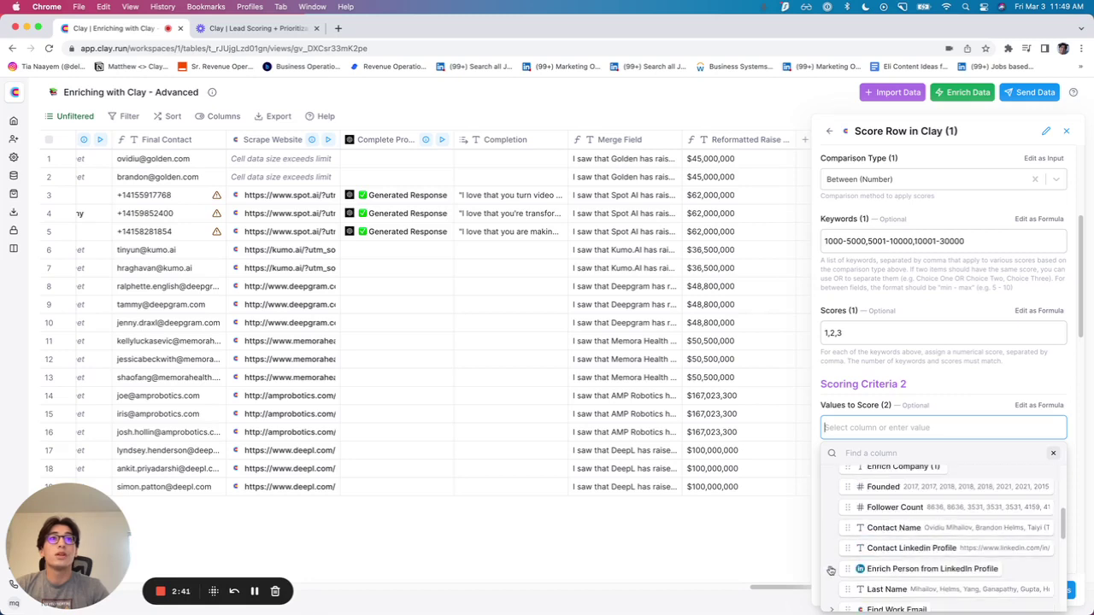
{"action": "left_click", "coordinate": [830, 569]}
{"action": "scroll", "coordinate": [857, 560], "scroll_direction": "down", "scroll_amount": 2}
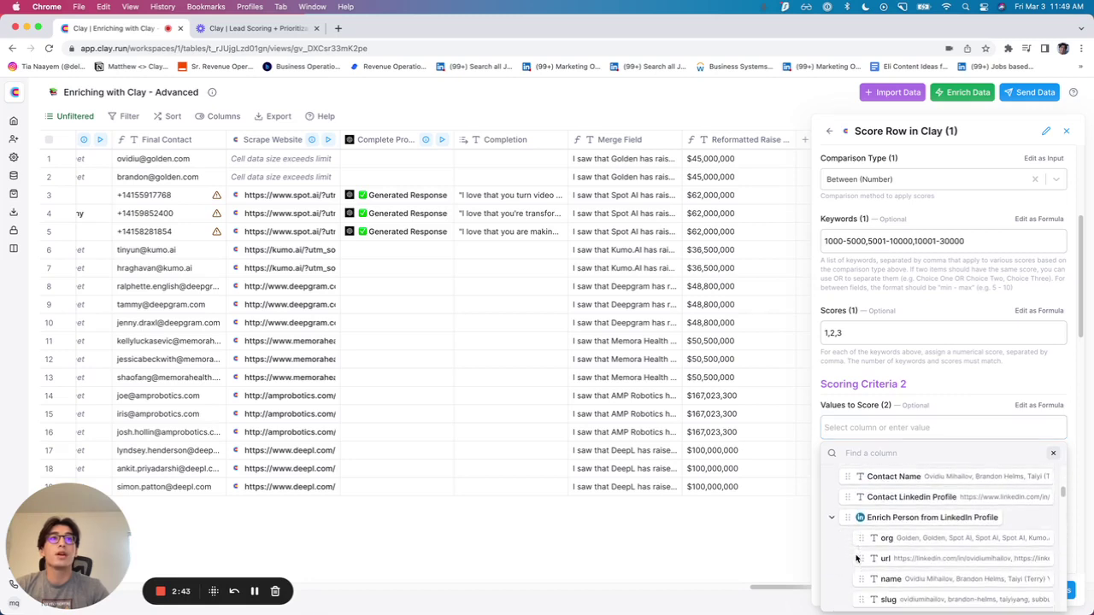
{"action": "scroll", "coordinate": [857, 558], "scroll_direction": "down", "scroll_amount": 2}
{"action": "left_click", "coordinate": [885, 562]}
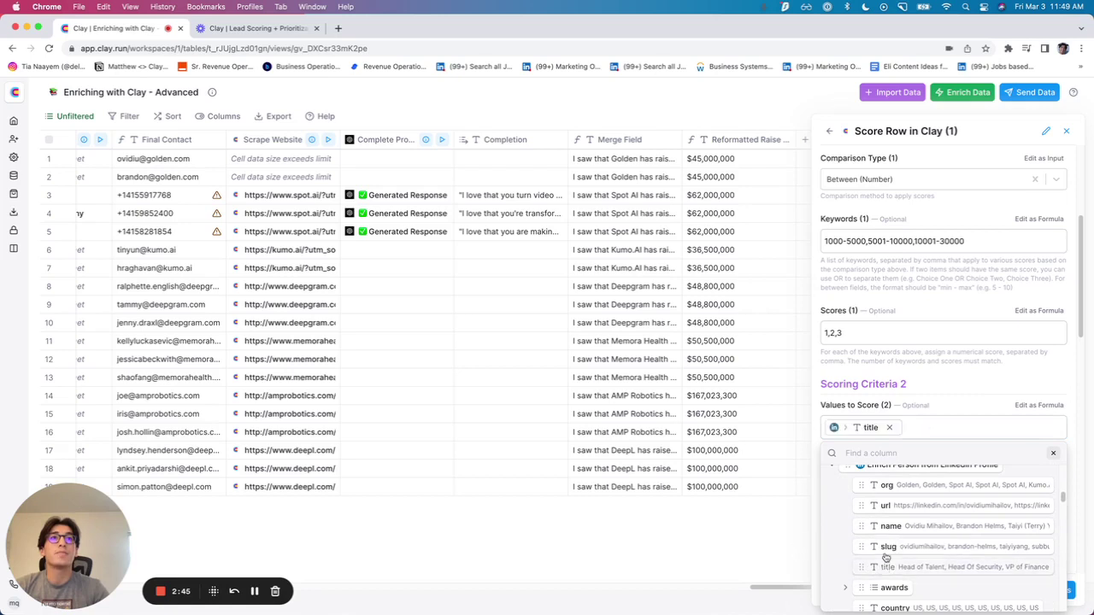
{"action": "left_click", "coordinate": [972, 402]}
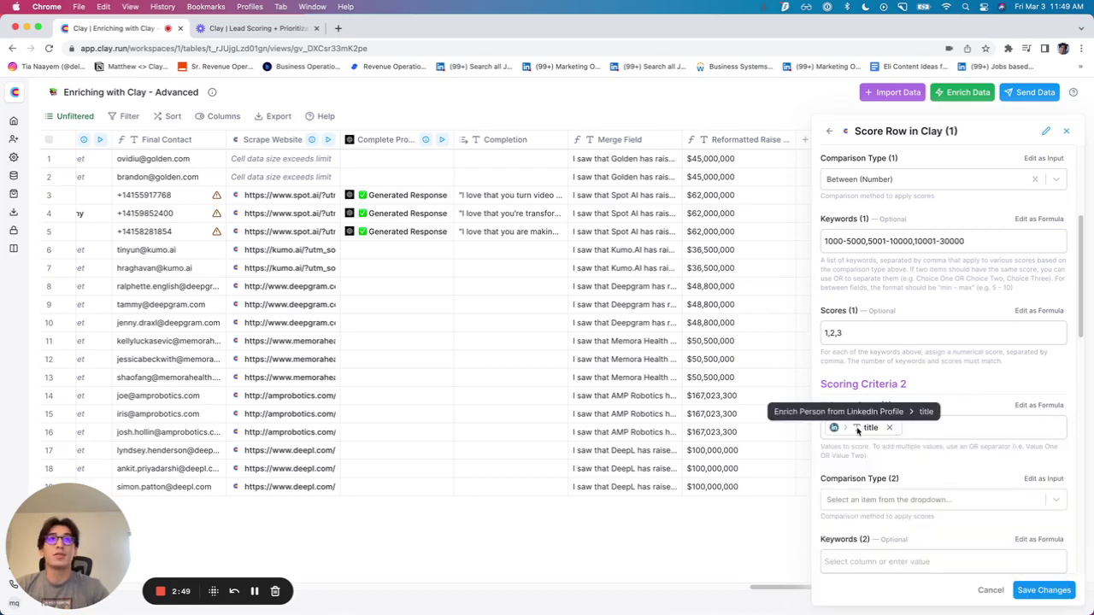
{"action": "left_click", "coordinate": [878, 499]}
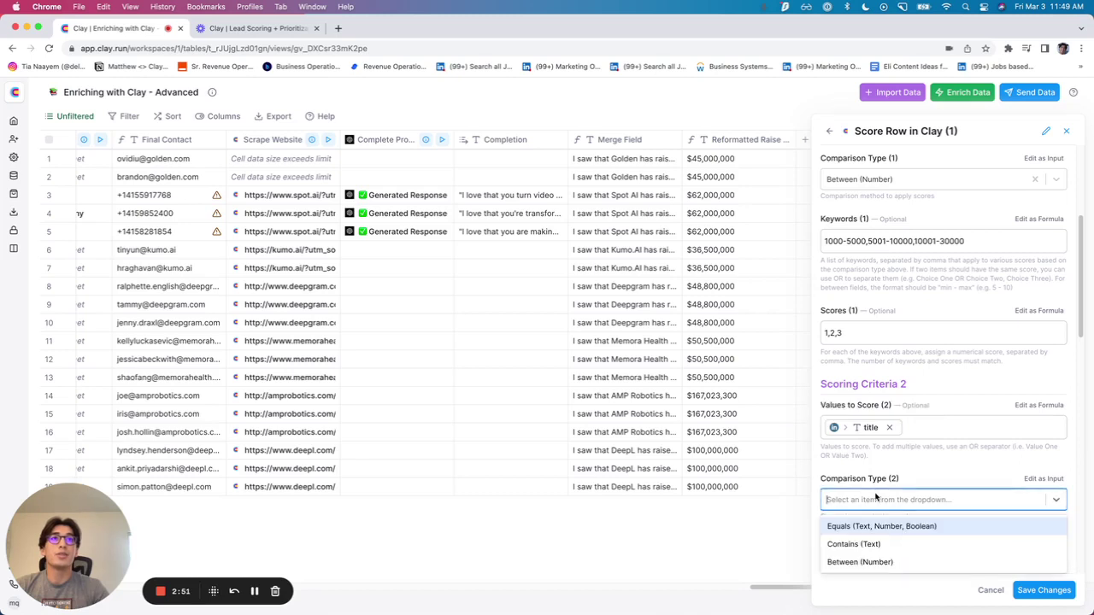
- Set criterion 2 to Contains (Text) with keywords 'sales,finance,ceo OR founder'
{"action": "left_click", "coordinate": [880, 545]}
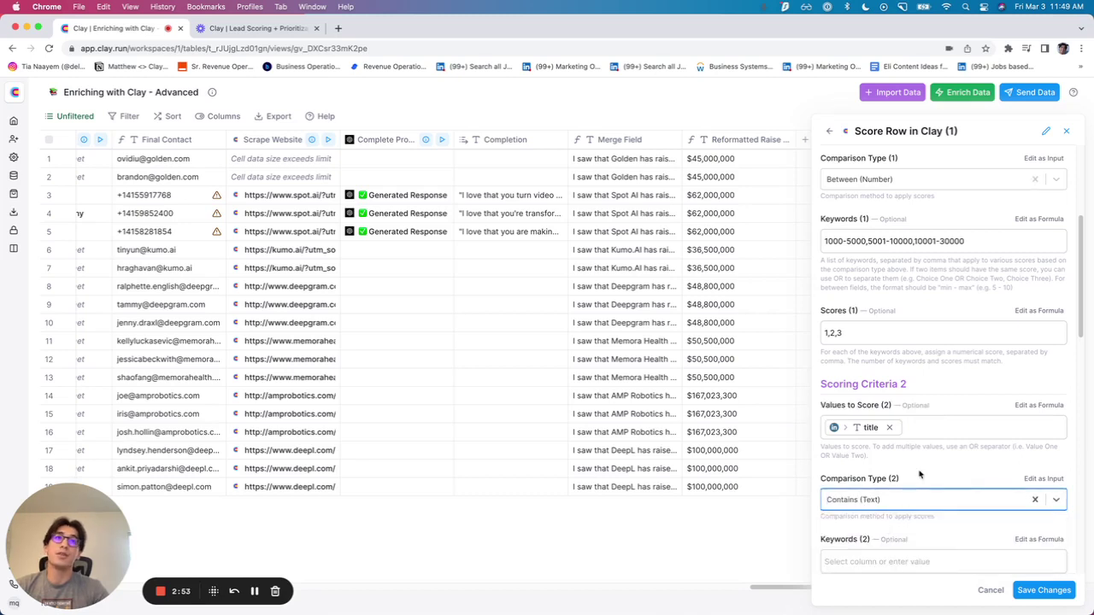
{"action": "scroll", "coordinate": [923, 477], "scroll_direction": "down", "scroll_amount": 1}
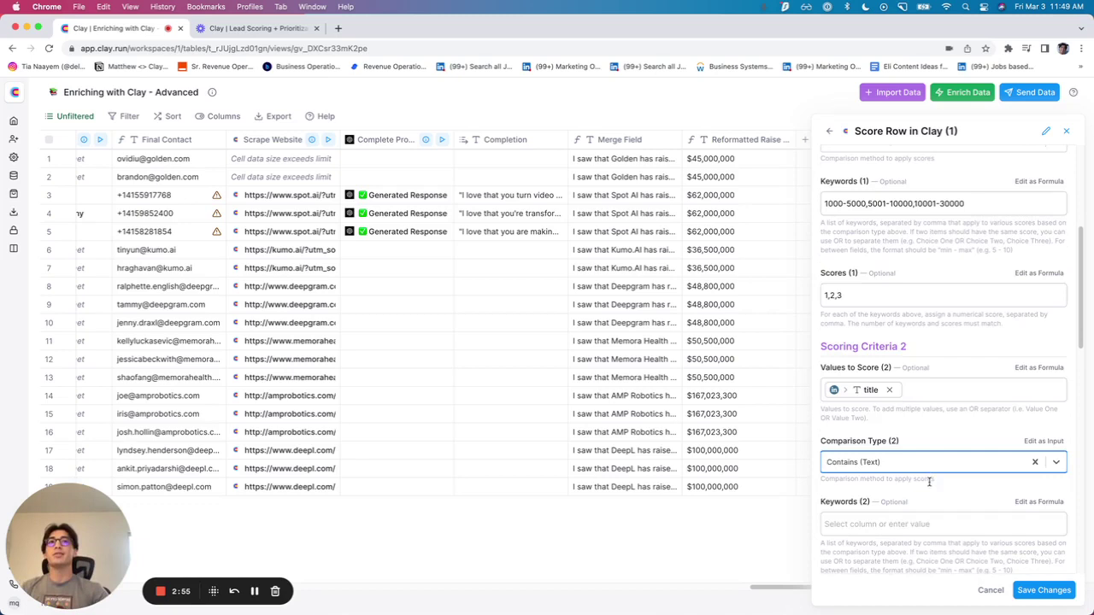
{"action": "left_click", "coordinate": [901, 521]}
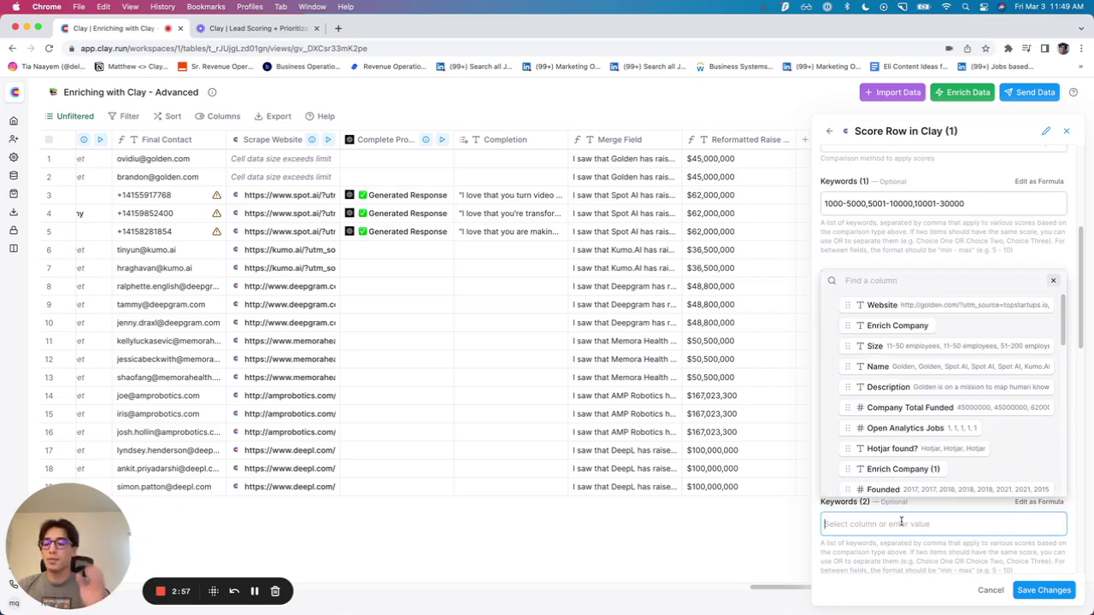
{"action": "type", "text": "sales,f"}
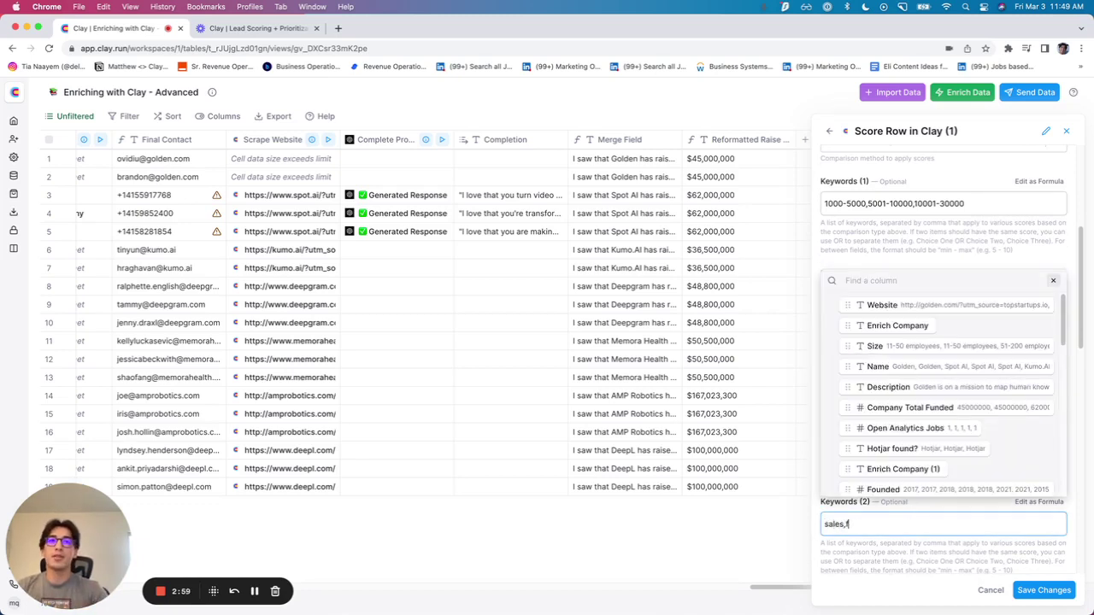
{"action": "type", "text": "inance,"}
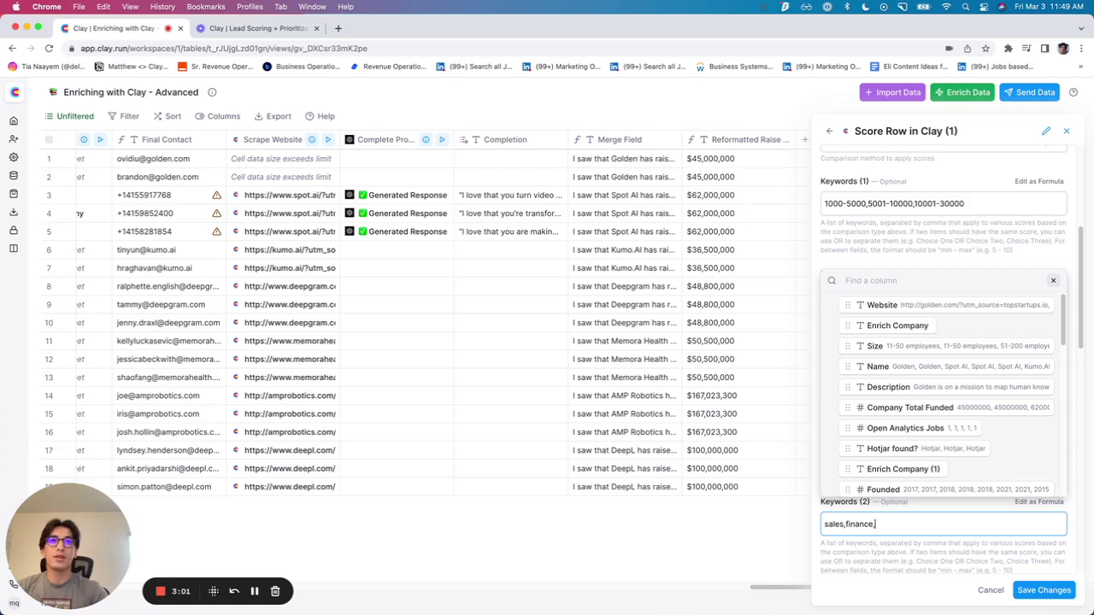
{"action": "type", "text": "ceo"}
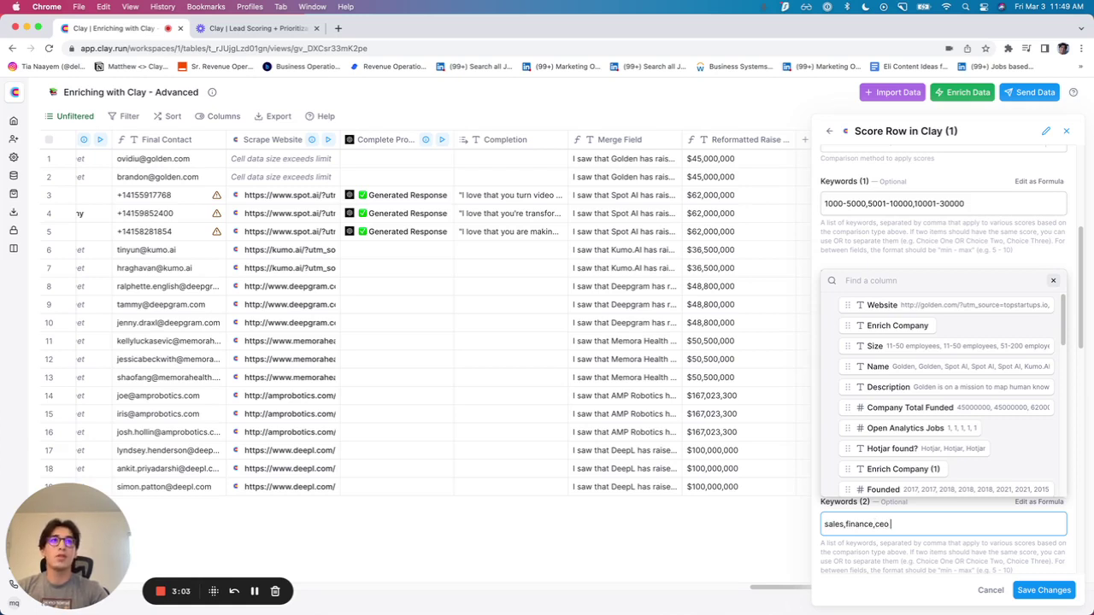
{"action": "type", "text": " OR founder"}
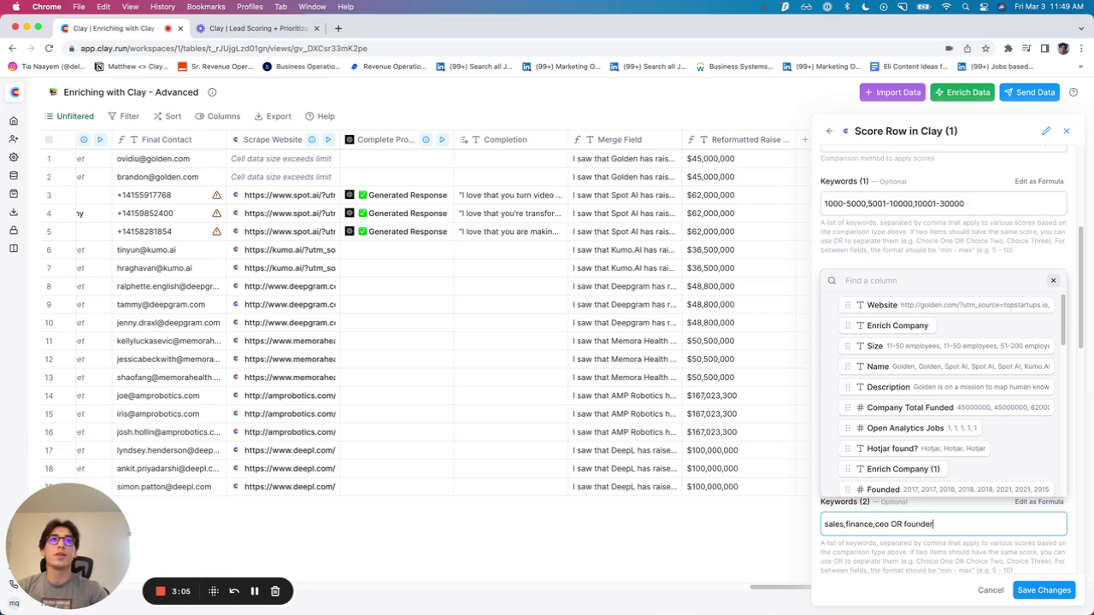
{"action": "type", "text": ","}
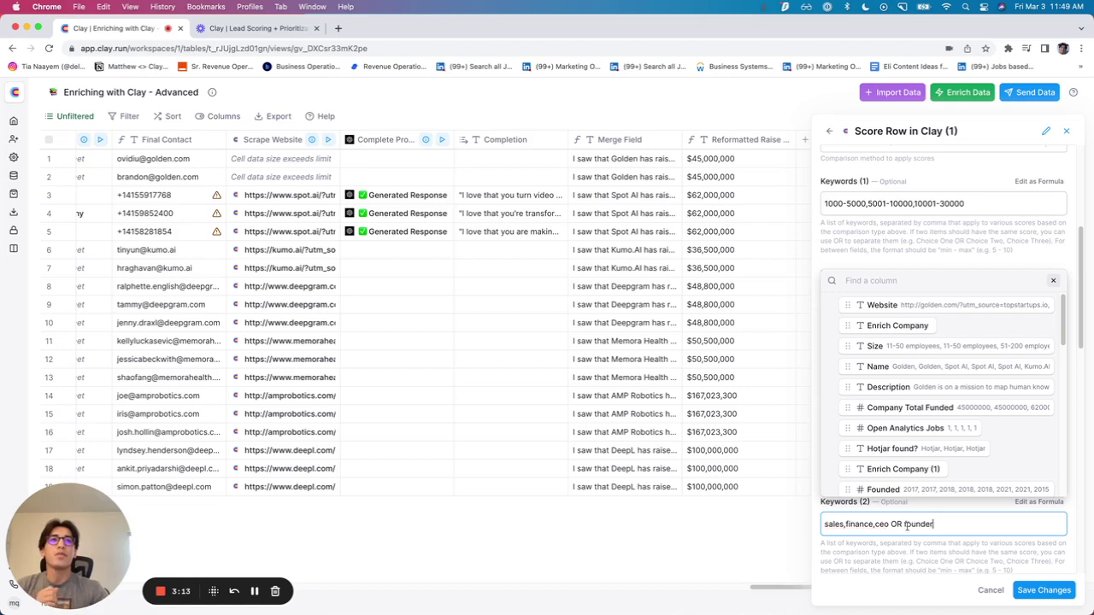
- Enter Scores (2) as 3,2,1
{"action": "scroll", "coordinate": [911, 530], "scroll_direction": "down", "scroll_amount": 2}
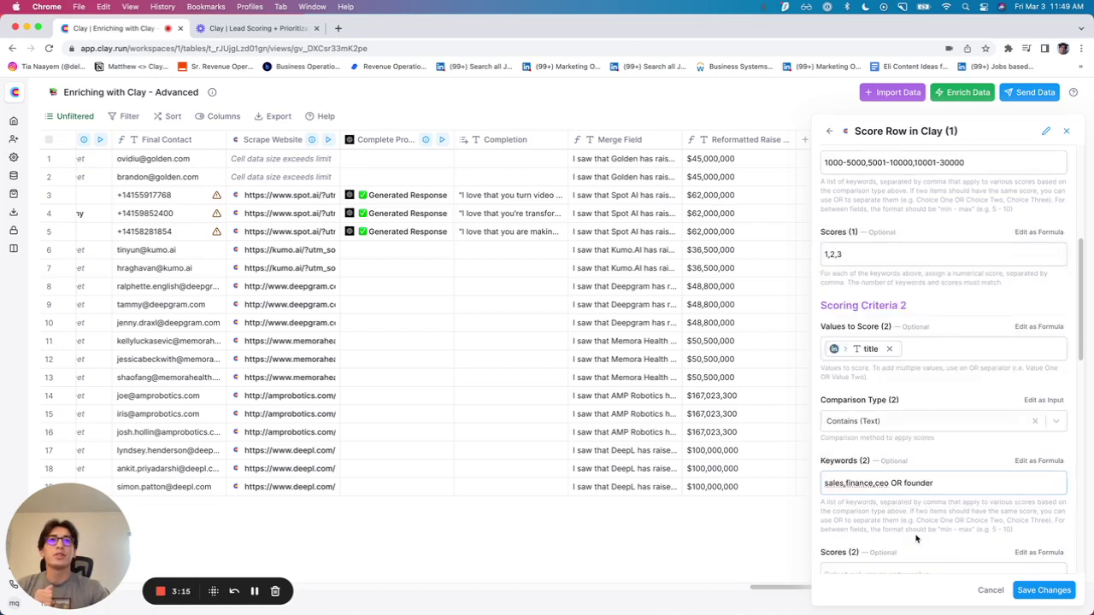
{"action": "scroll", "coordinate": [916, 538], "scroll_direction": "down", "scroll_amount": 1}
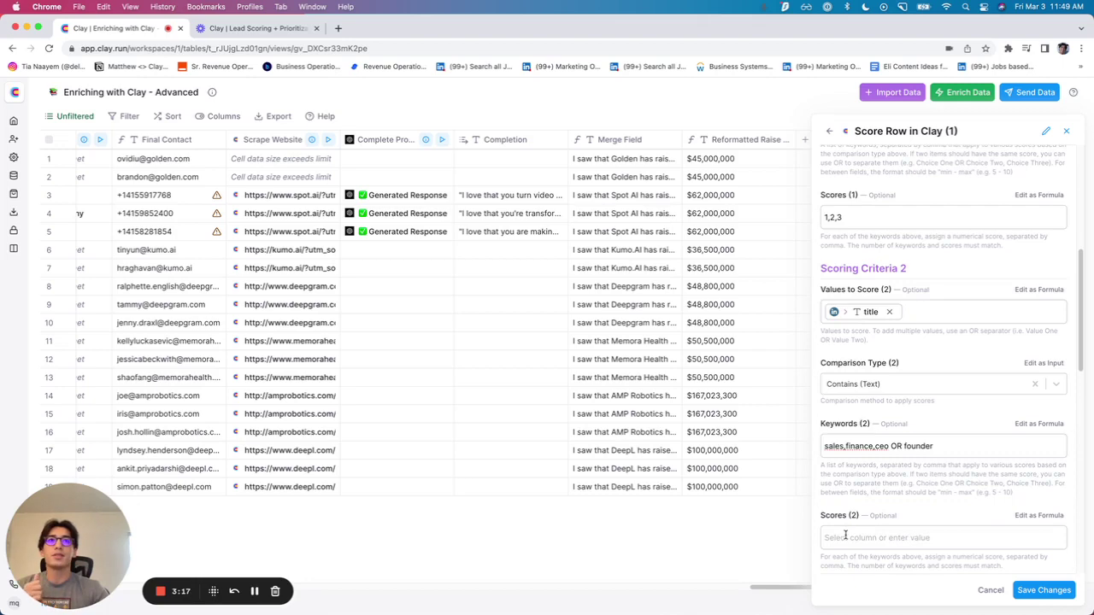
{"action": "left_click", "coordinate": [845, 535]}
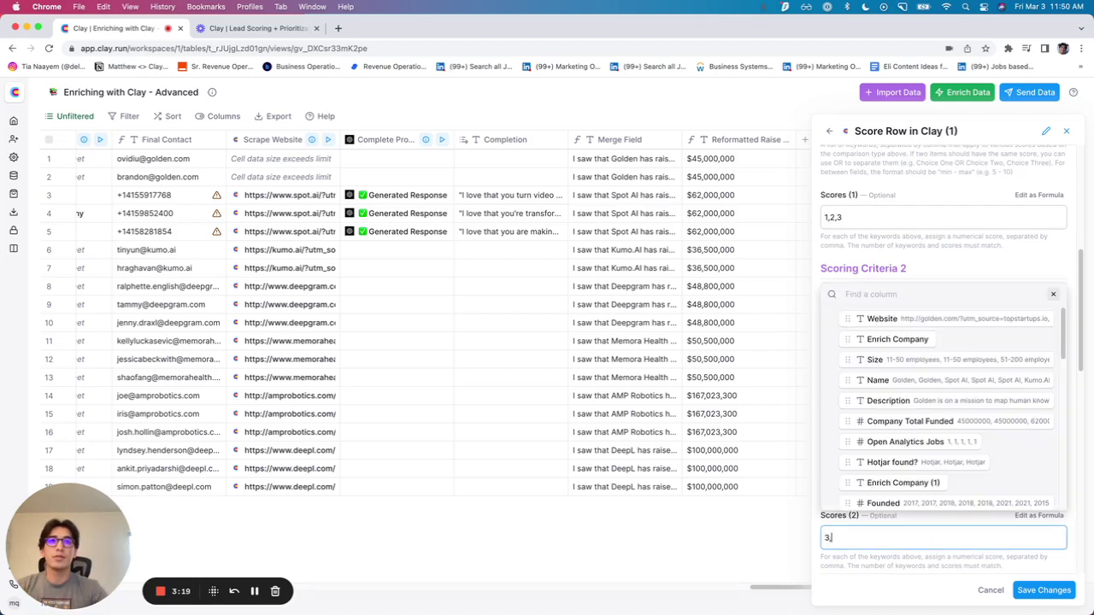
{"action": "left_click", "coordinate": [952, 553]}
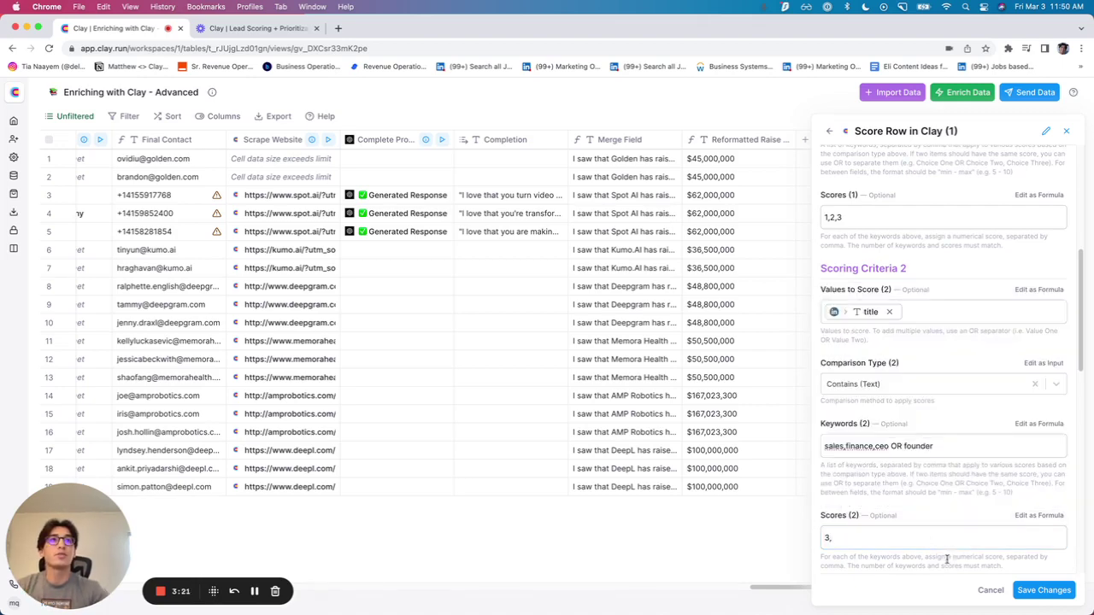
{"action": "scroll", "coordinate": [951, 551], "scroll_direction": "down", "scroll_amount": 3}
{"action": "left_click", "coordinate": [875, 411]}
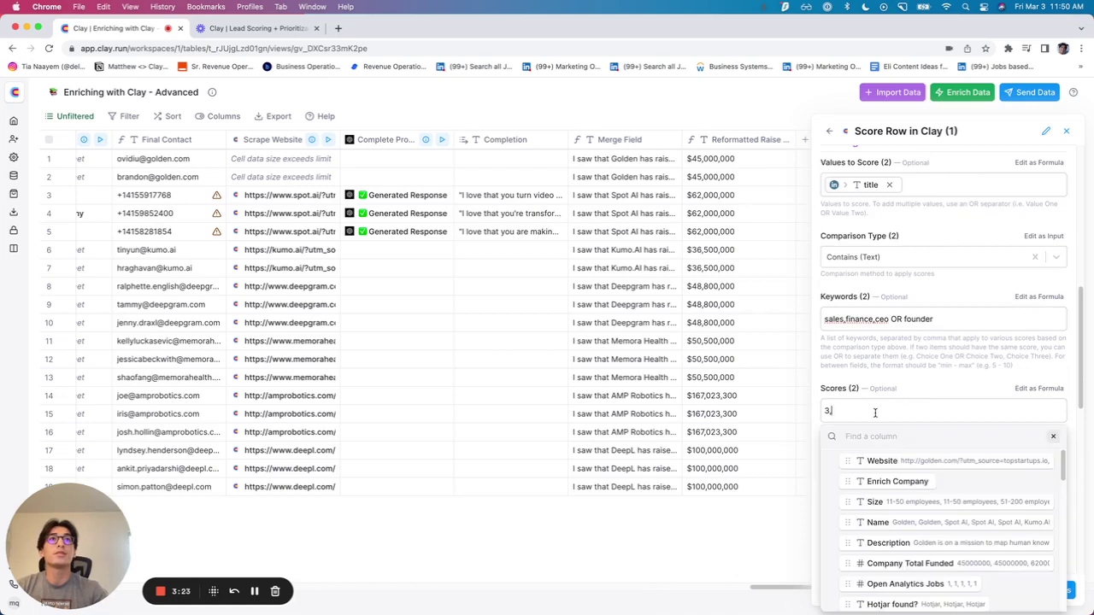
{"action": "type", "text": "3,2"}
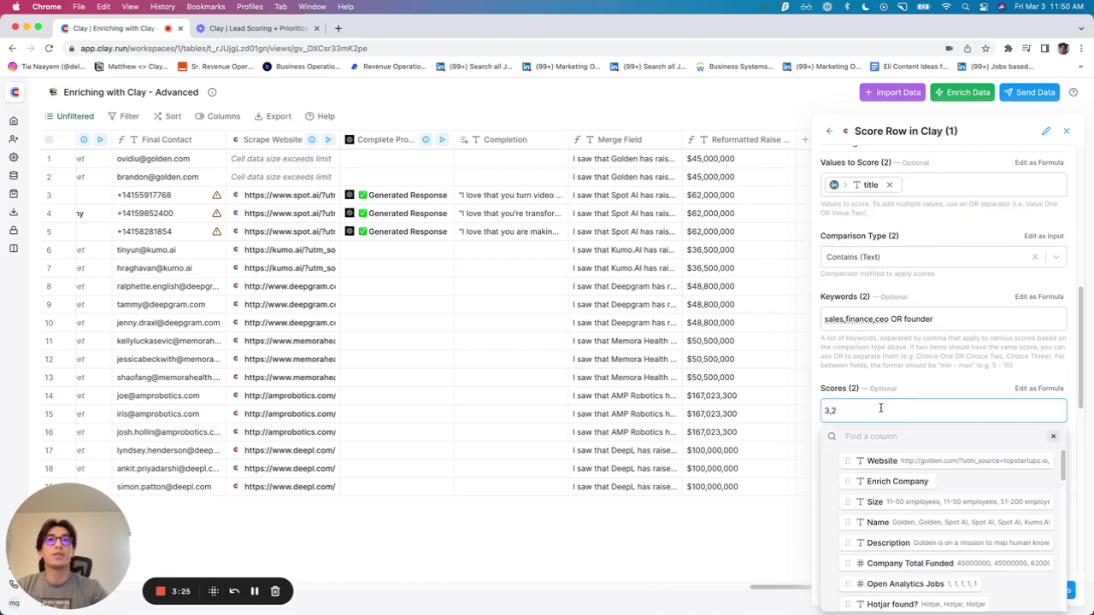
{"action": "type", "text": ",1"}
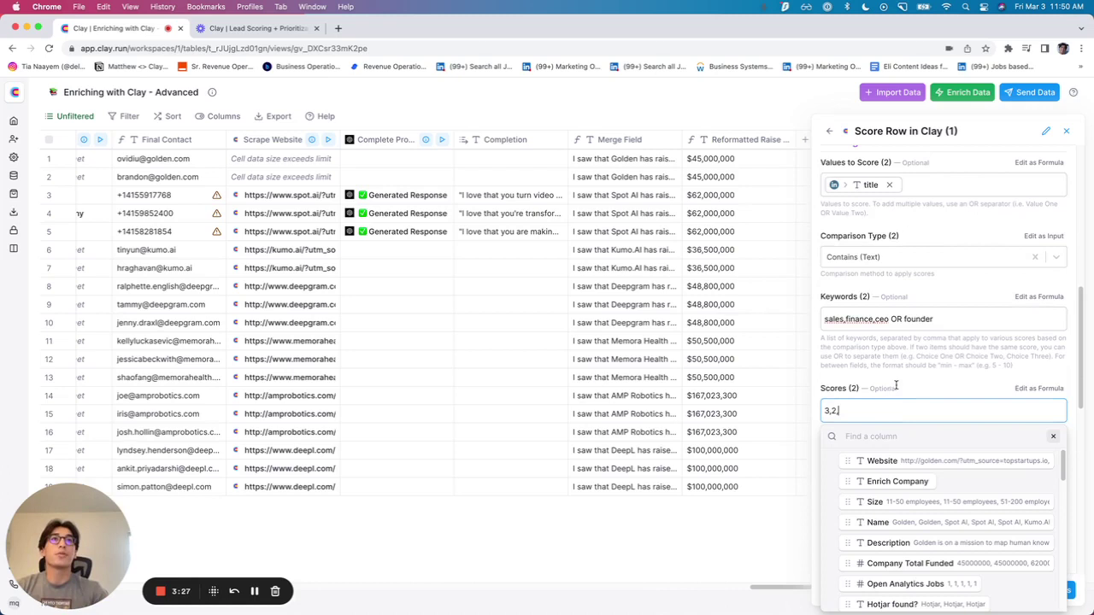
{"action": "left_click", "coordinate": [944, 417]}
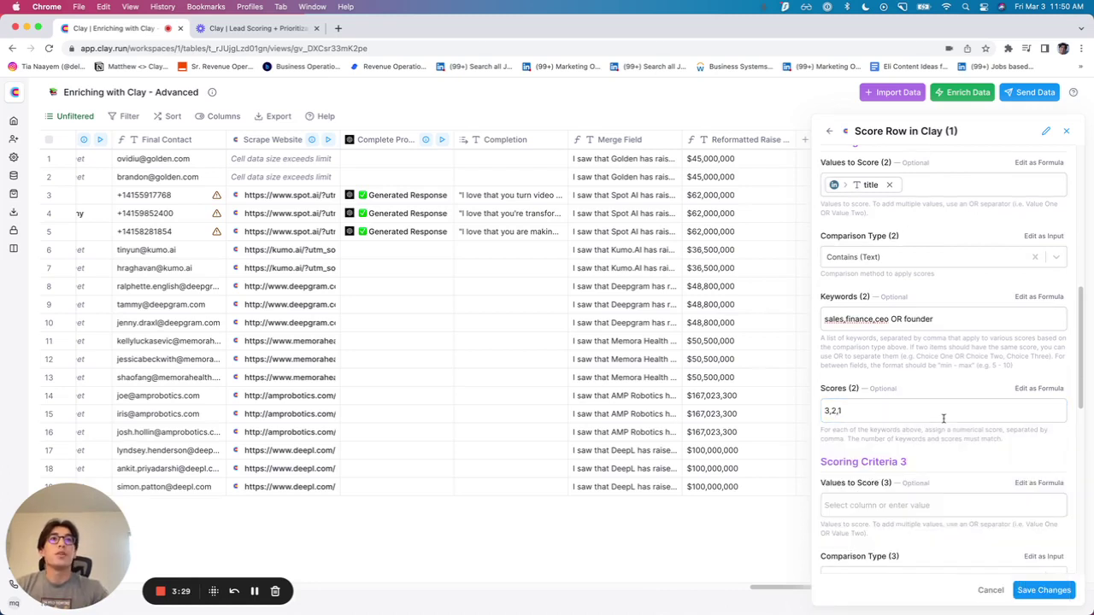
- Set criterion 3 to score the country field from Enrich Person from LinkedIn Profile
{"action": "scroll", "coordinate": [940, 427], "scroll_direction": "down", "scroll_amount": 1}
{"action": "scroll", "coordinate": [940, 429], "scroll_direction": "down", "scroll_amount": 2}
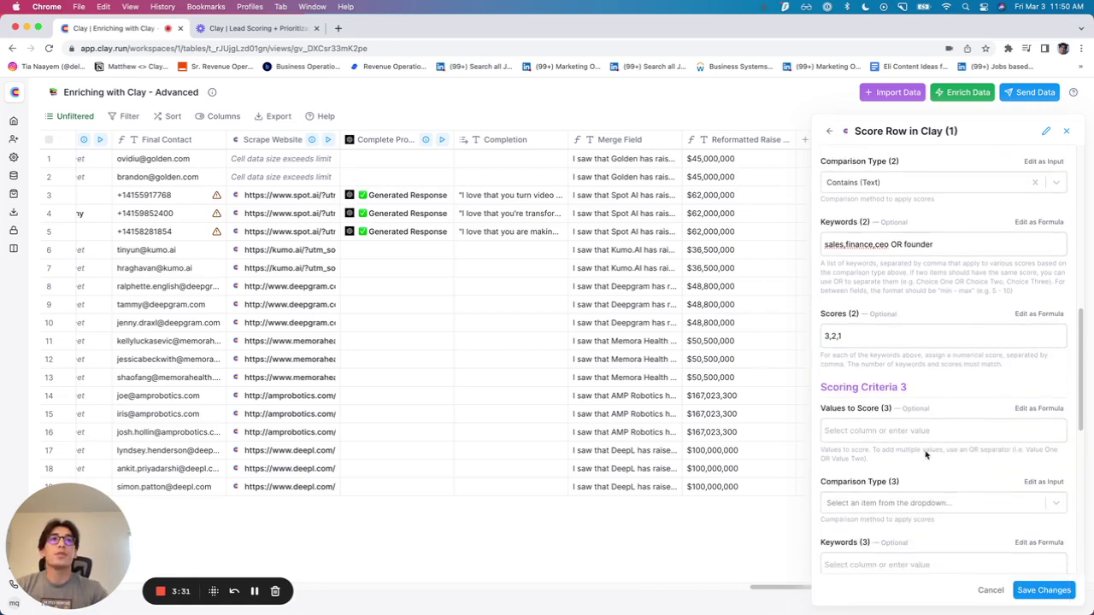
{"action": "left_click", "coordinate": [910, 502]}
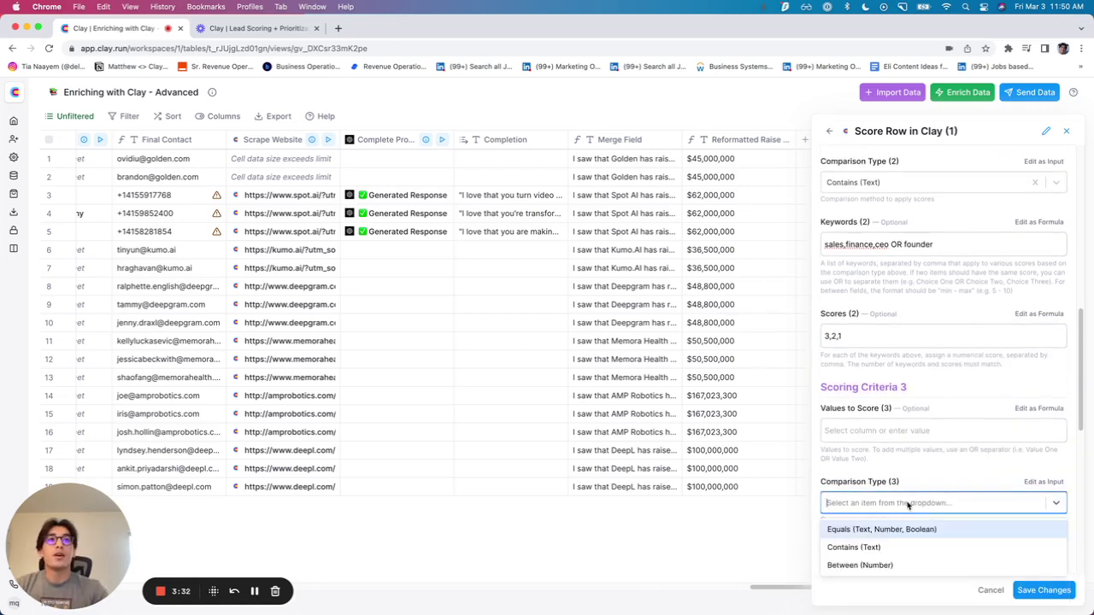
{"action": "left_click", "coordinate": [935, 430]}
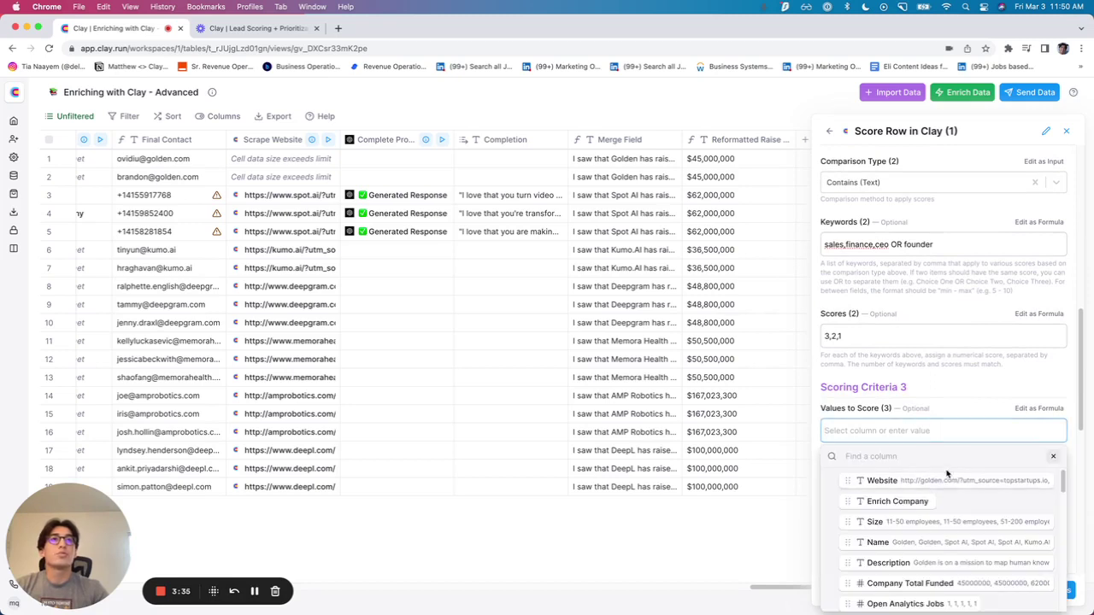
{"action": "scroll", "coordinate": [943, 512], "scroll_direction": "down", "scroll_amount": 1}
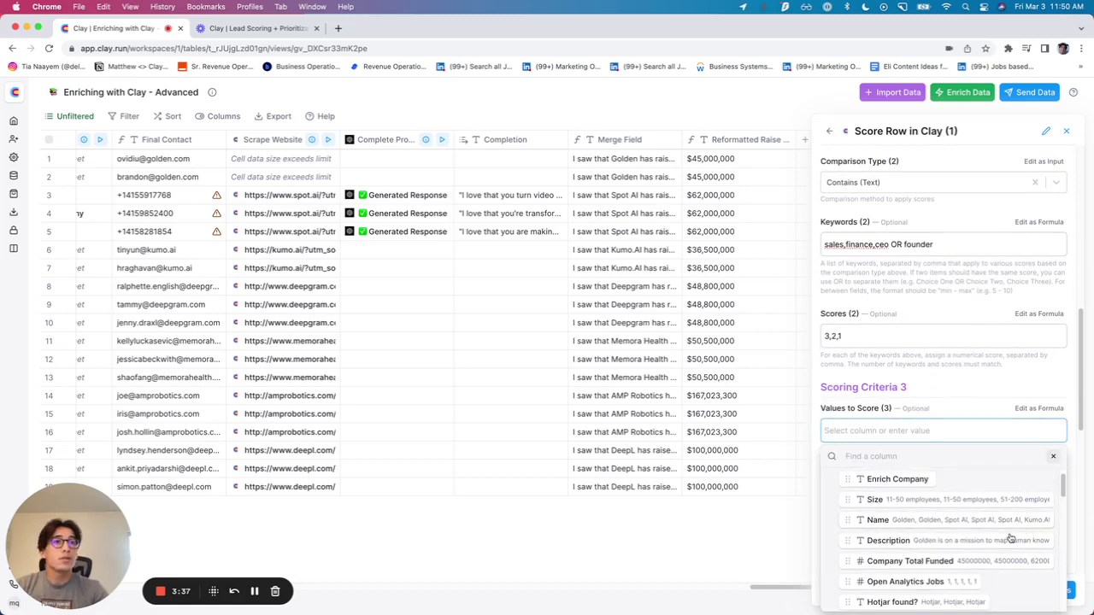
{"action": "scroll", "coordinate": [1008, 539], "scroll_direction": "down", "scroll_amount": 3}
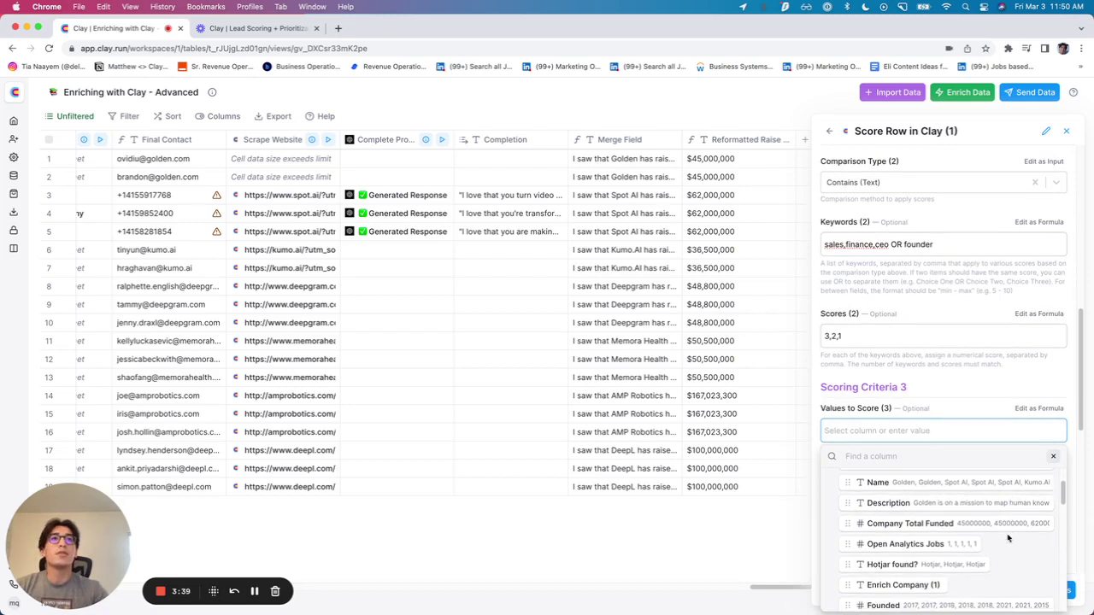
{"action": "scroll", "coordinate": [1004, 537], "scroll_direction": "down", "scroll_amount": 4}
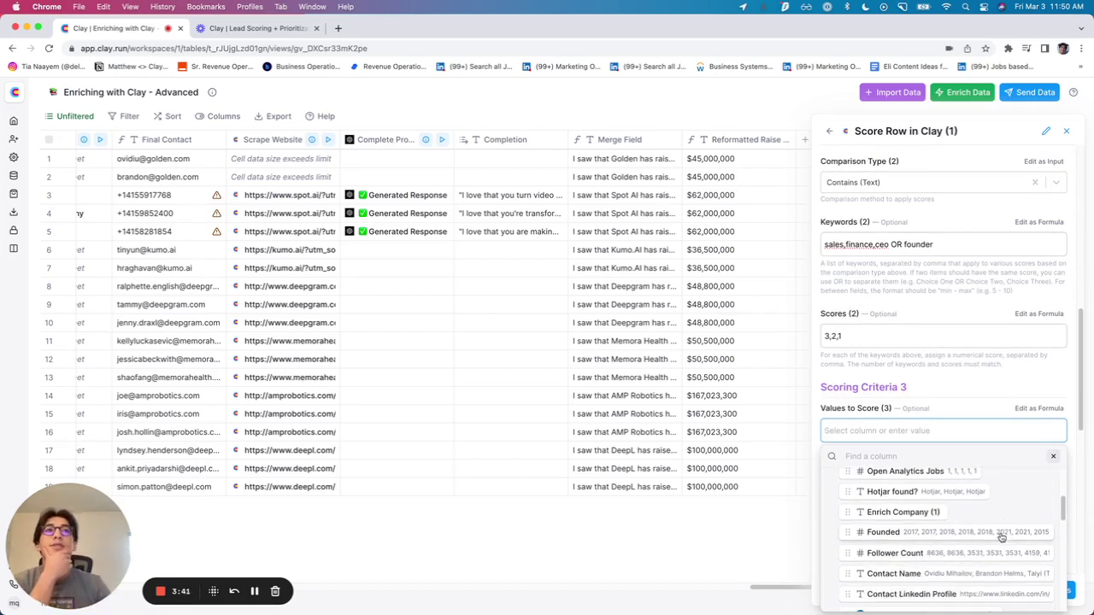
{"action": "scroll", "coordinate": [865, 578], "scroll_direction": "down", "scroll_amount": 5}
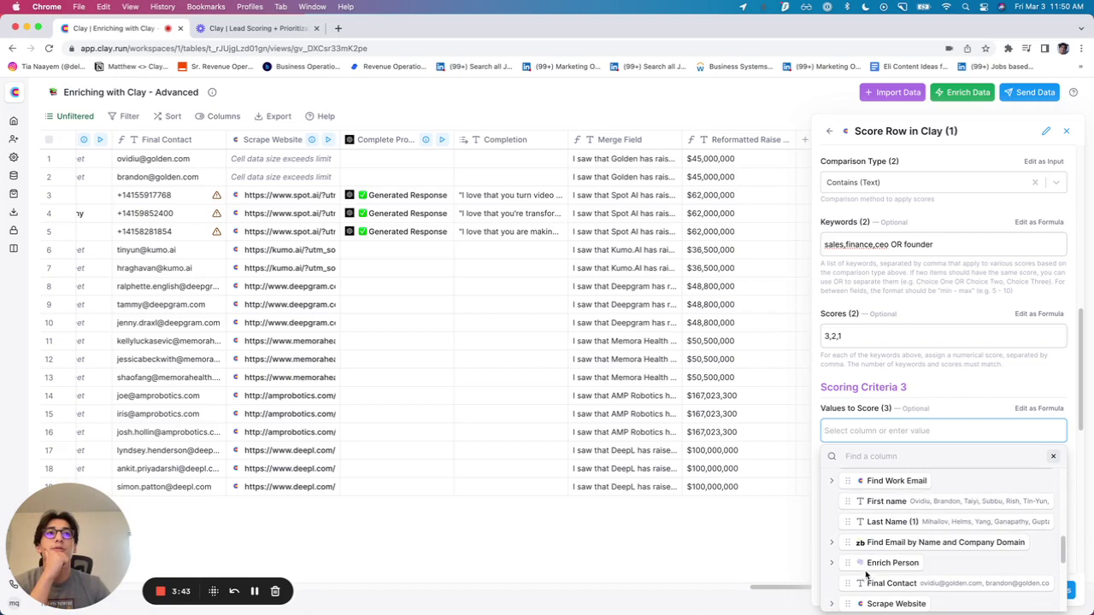
{"action": "scroll", "coordinate": [869, 574], "scroll_direction": "up", "scroll_amount": 5}
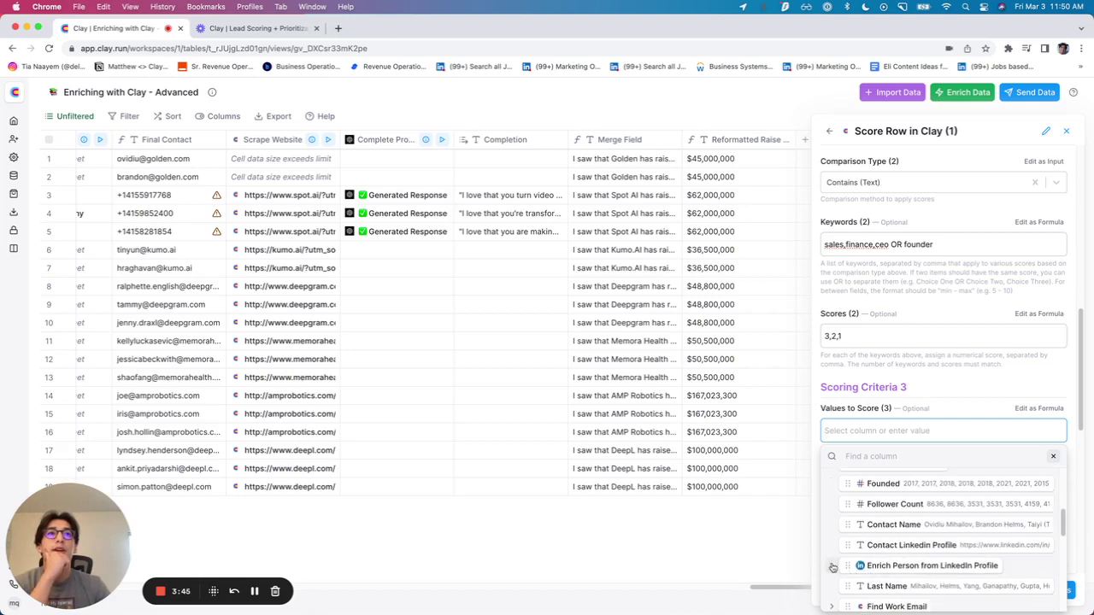
{"action": "left_click", "coordinate": [832, 565]}
{"action": "scroll", "coordinate": [880, 555], "scroll_direction": "down", "scroll_amount": 3}
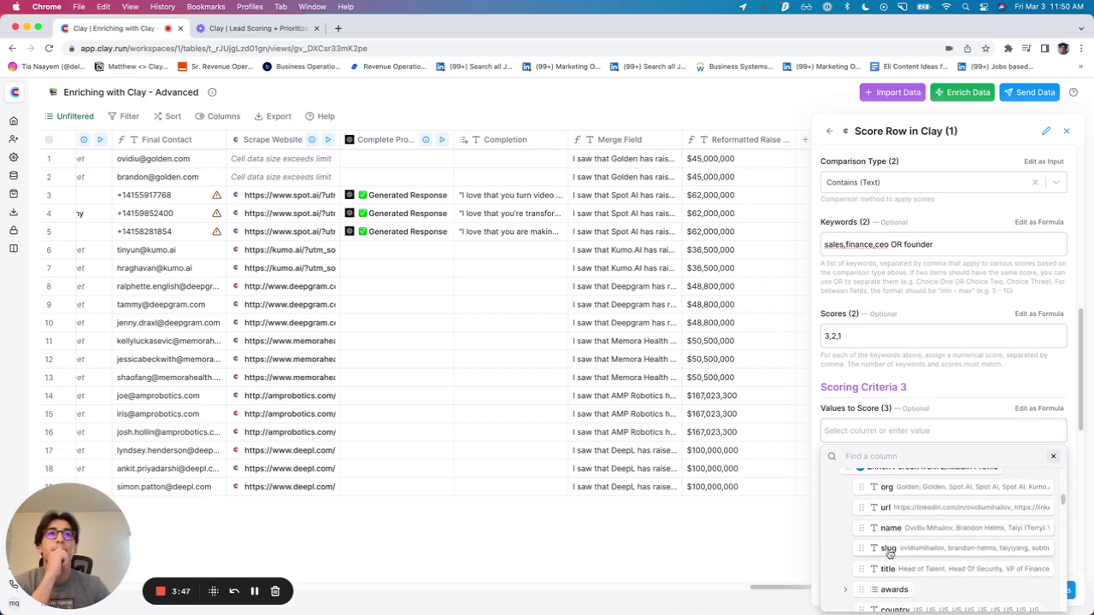
{"action": "left_click", "coordinate": [894, 576]}
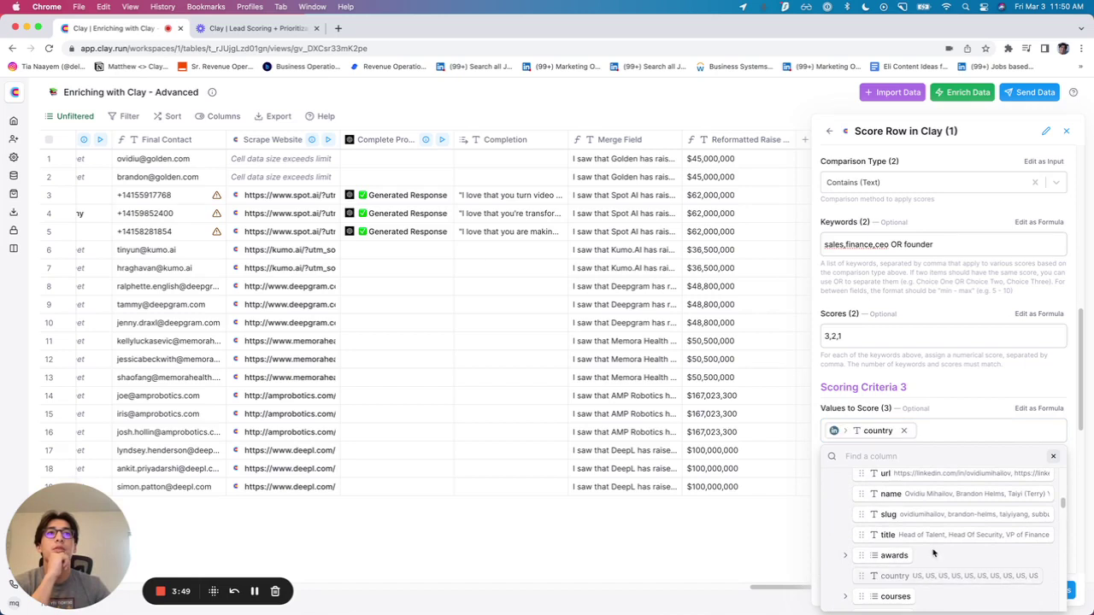
{"action": "left_click", "coordinate": [1053, 459]}
{"action": "scroll", "coordinate": [942, 476], "scroll_direction": "down", "scroll_amount": 1}
- Make criterion 3 use Equals with keyword 'US' and score 1
{"action": "left_click", "coordinate": [921, 487]}
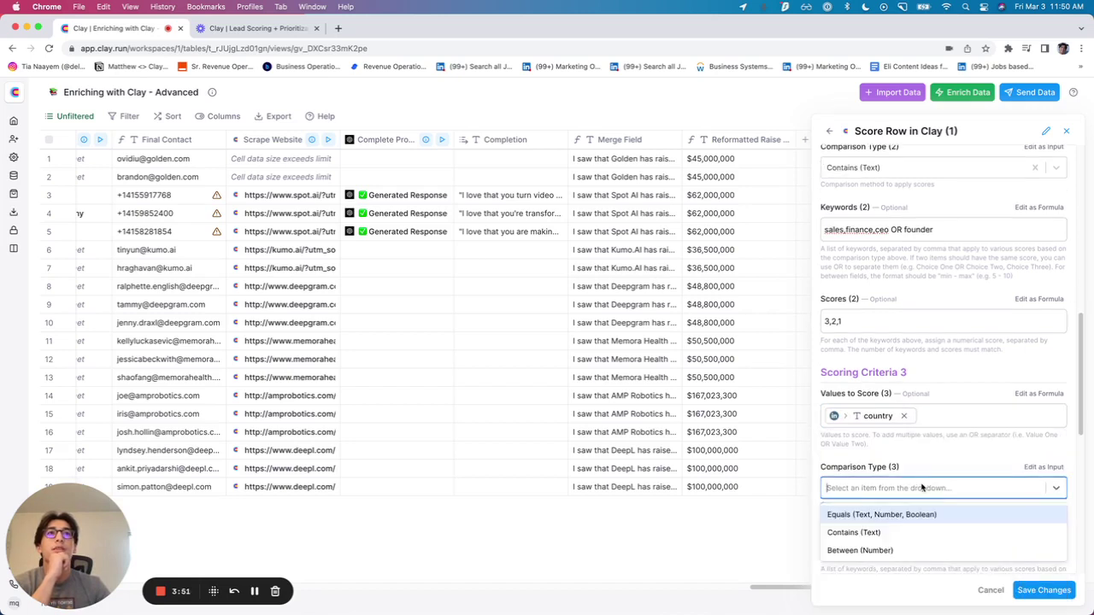
{"action": "left_click", "coordinate": [912, 514]}
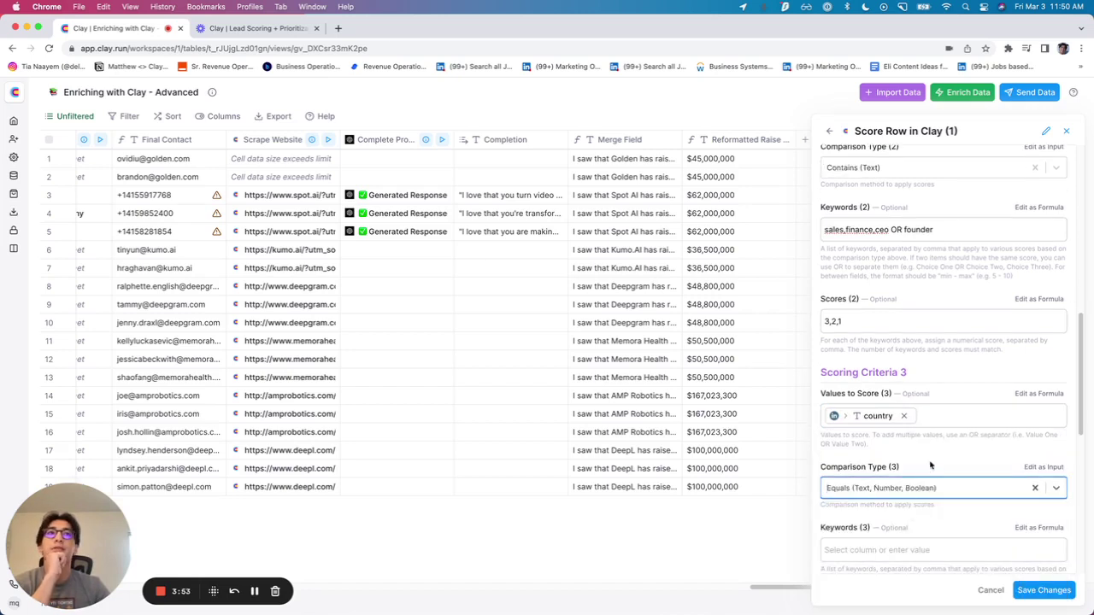
{"action": "scroll", "coordinate": [959, 481], "scroll_direction": "down", "scroll_amount": 1}
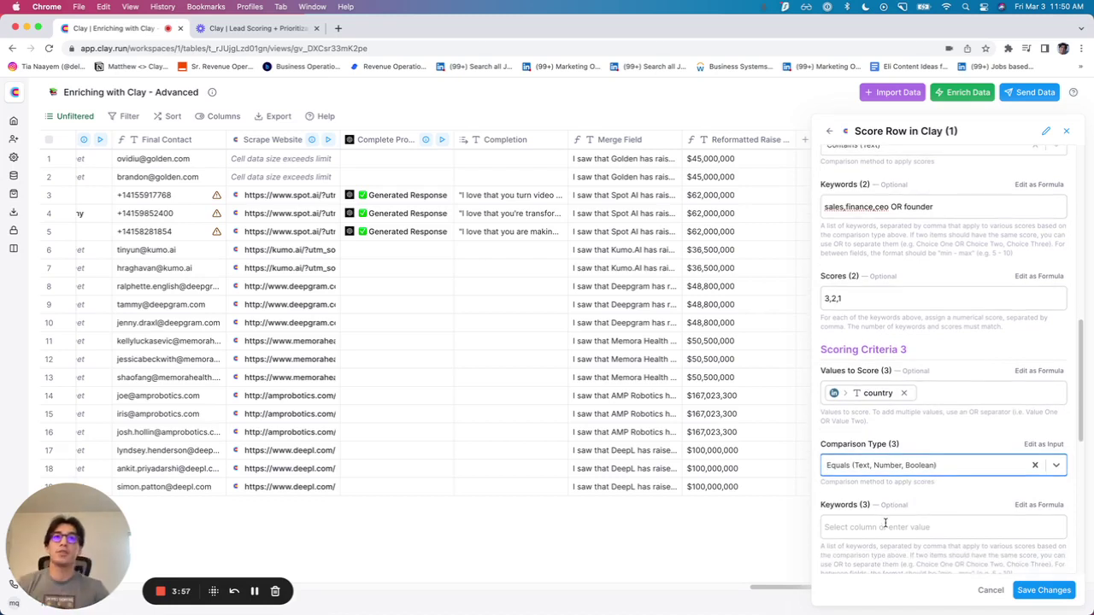
{"action": "left_click", "coordinate": [885, 524]}
{"action": "type", "text": "US"}
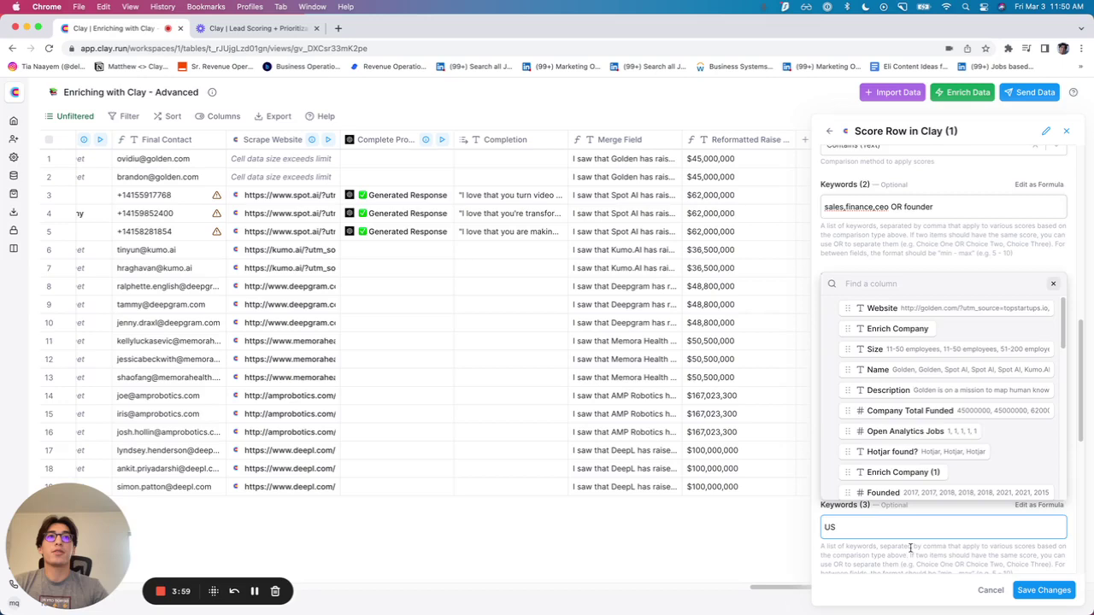
{"action": "left_click", "coordinate": [910, 546]}
{"action": "scroll", "coordinate": [908, 551], "scroll_direction": "down", "scroll_amount": 3}
{"action": "left_click", "coordinate": [899, 556]}
{"action": "type", "text": "1"}
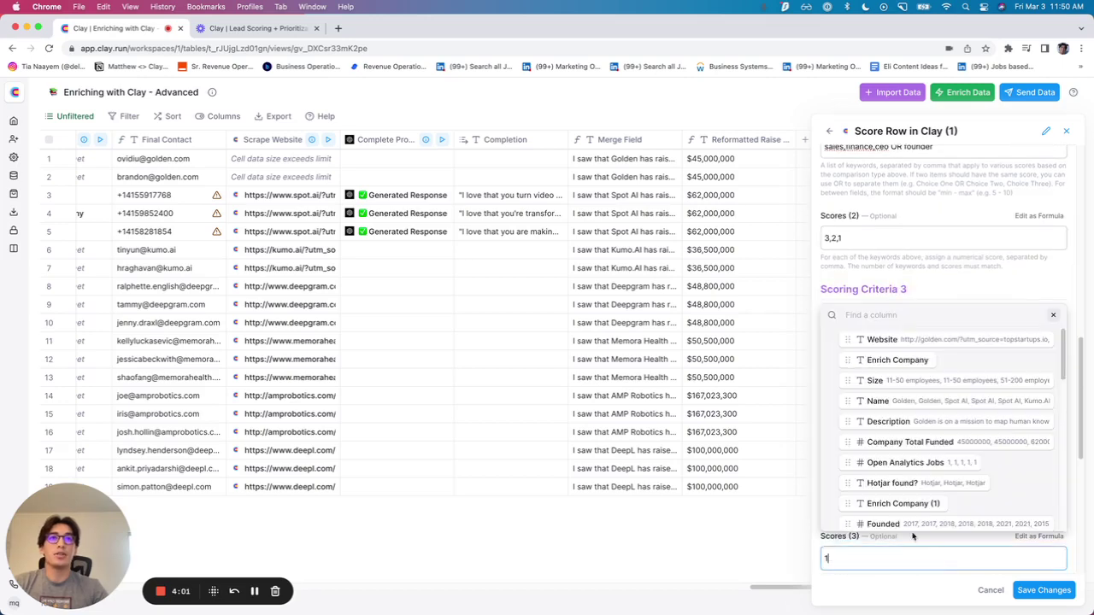
{"action": "scroll", "coordinate": [912, 538], "scroll_direction": "down", "scroll_amount": 6}
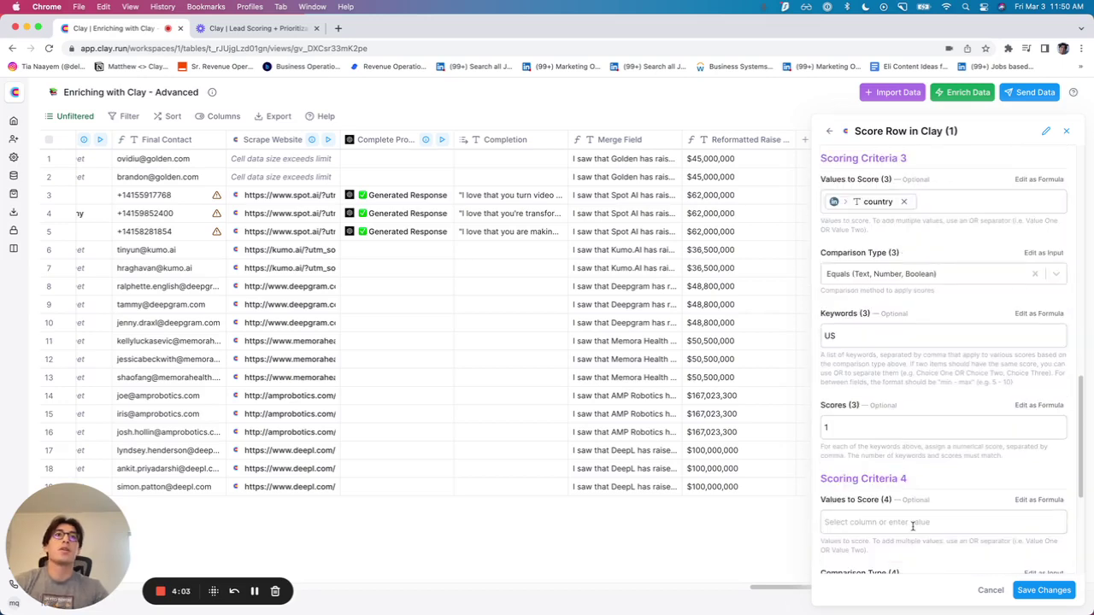
{"action": "left_click", "coordinate": [913, 525]}
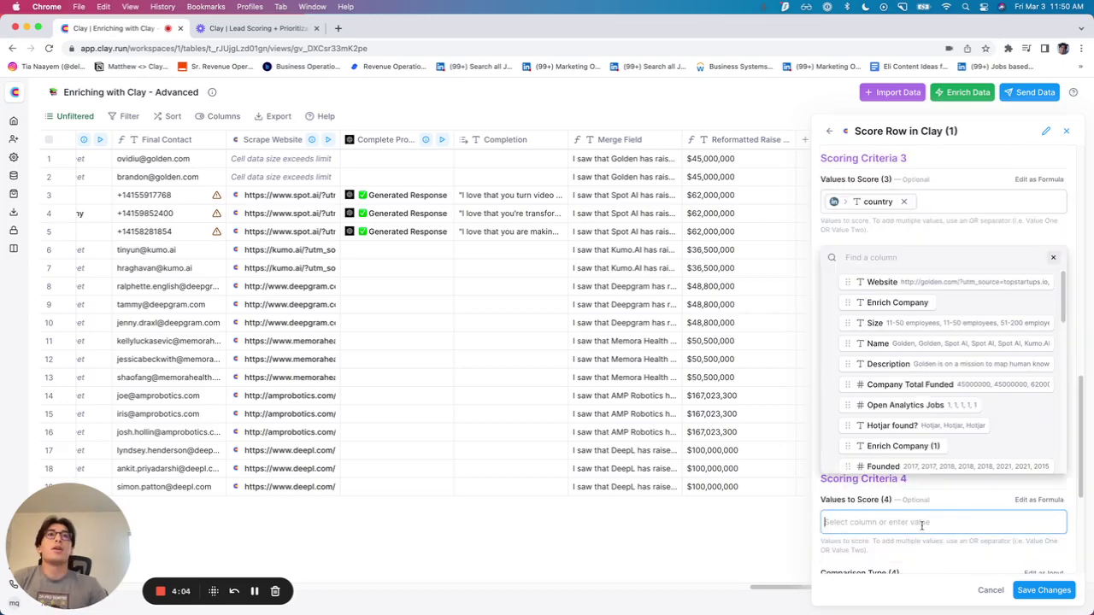
- Score criterion 4 on Founded using the Between (Number) comparison
{"action": "left_click", "coordinate": [934, 469]}
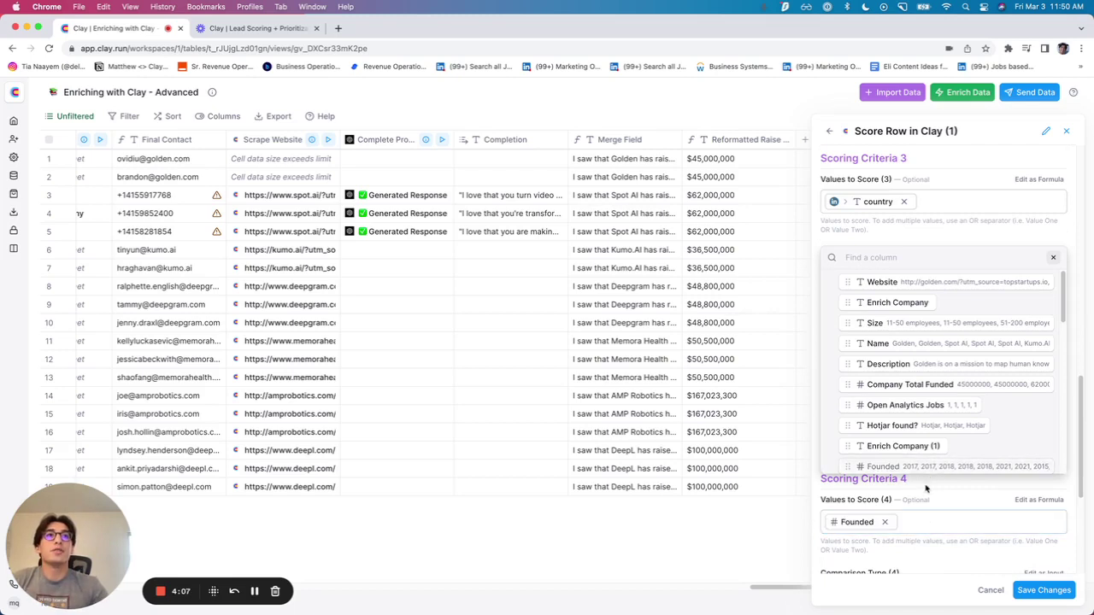
{"action": "scroll", "coordinate": [925, 486], "scroll_direction": "down", "scroll_amount": 1}
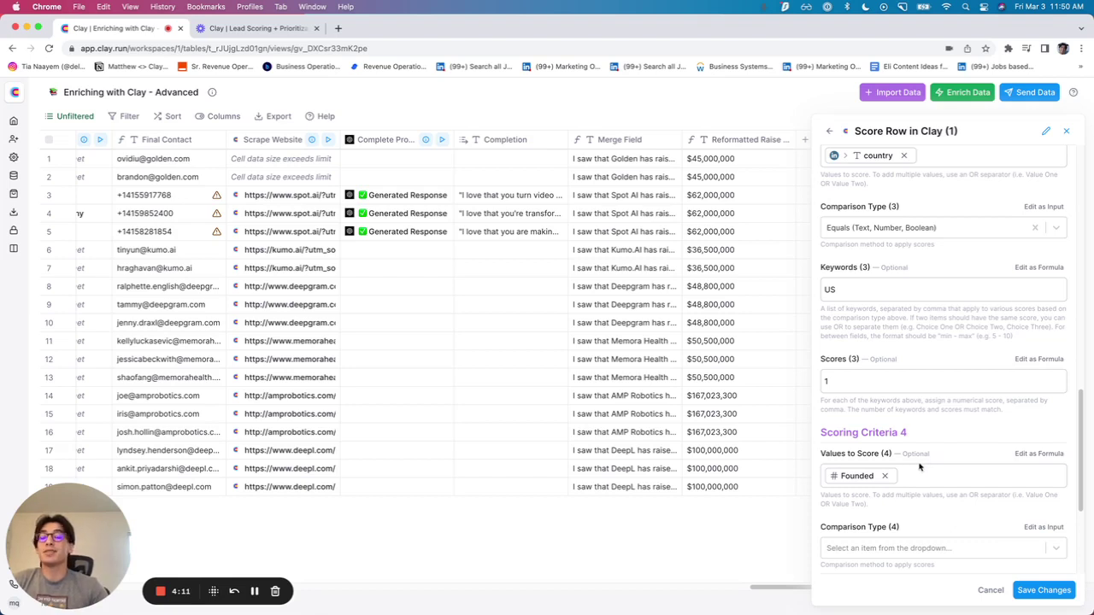
{"action": "scroll", "coordinate": [919, 469], "scroll_direction": "down", "scroll_amount": 1}
{"action": "left_click", "coordinate": [900, 523]}
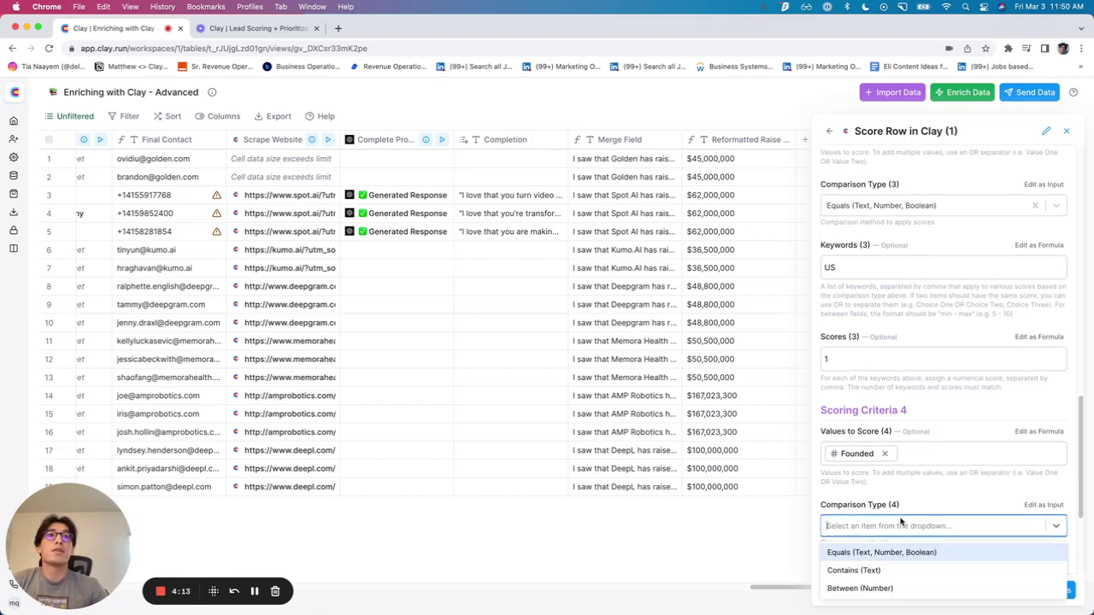
{"action": "scroll", "coordinate": [900, 521], "scroll_direction": "down", "scroll_amount": 1}
{"action": "left_click", "coordinate": [881, 572]}
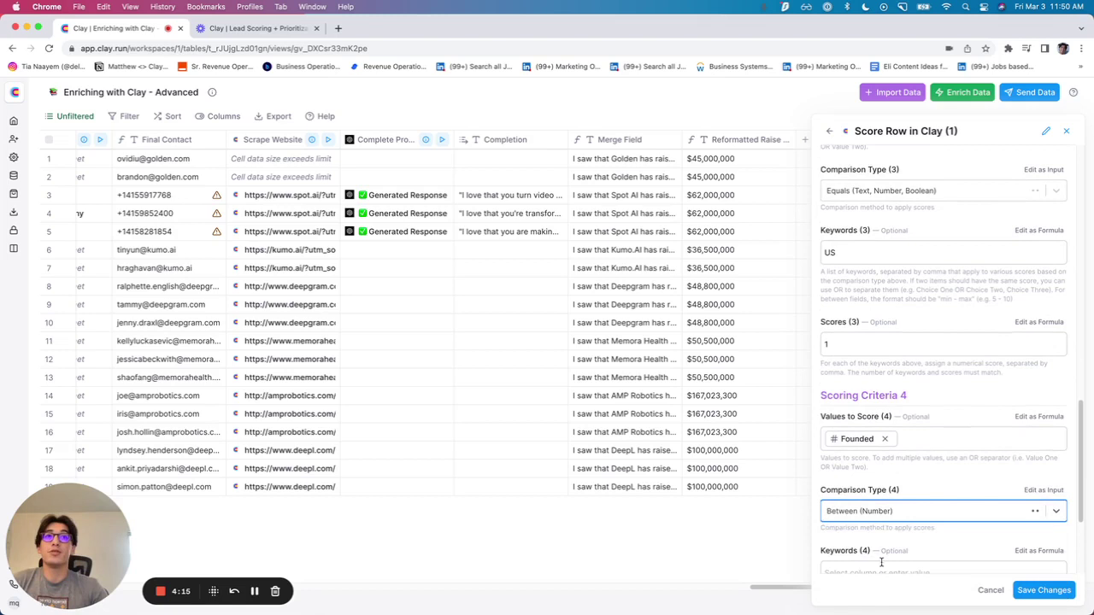
{"action": "scroll", "coordinate": [914, 480], "scroll_direction": "down", "scroll_amount": 2}
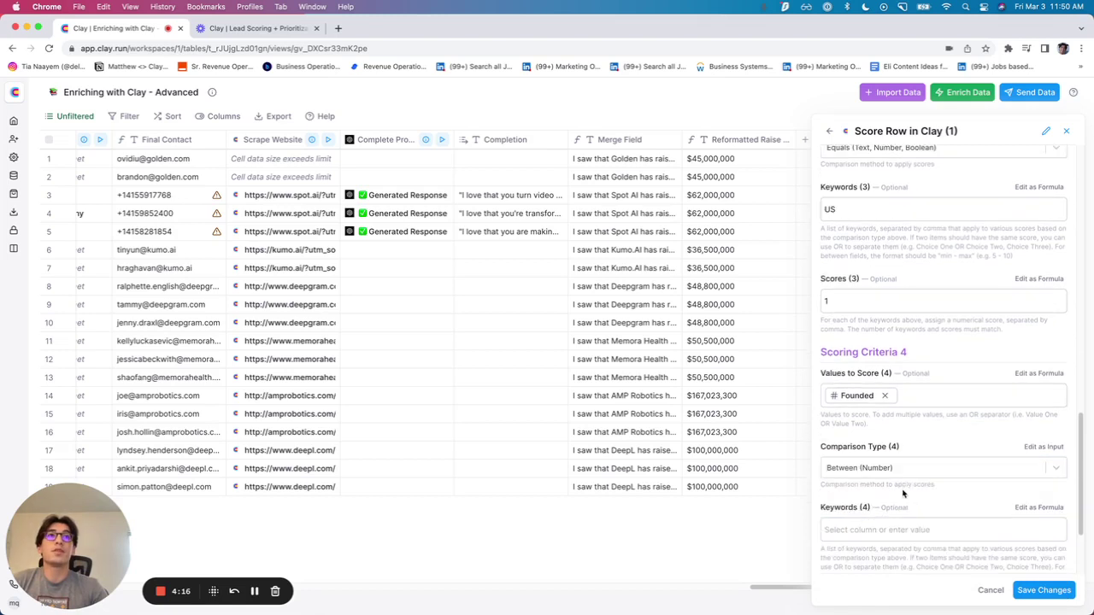
- Enter Keywords (4) as 2000-2017,2018-2020,2021-2022,2023
{"action": "left_click", "coordinate": [847, 528]}
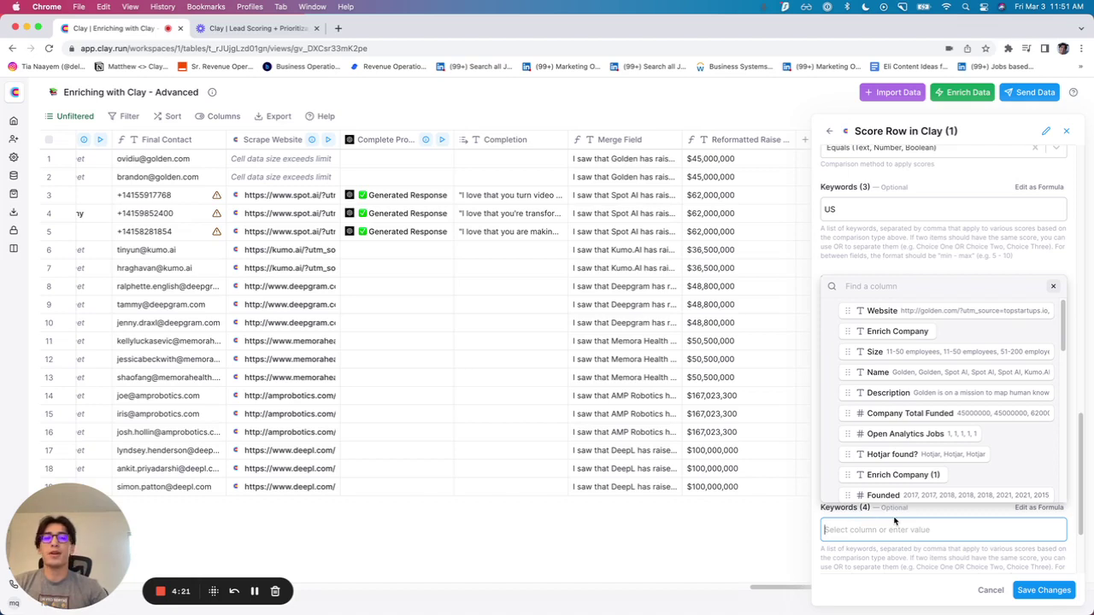
{"action": "type", "text": "2000-1027"}
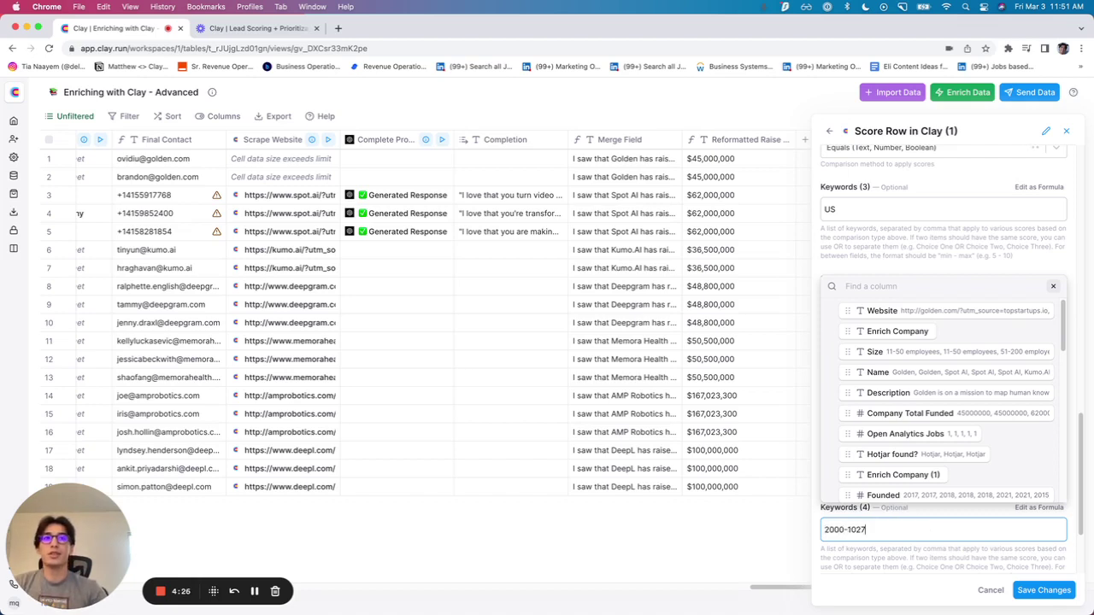
{"action": "key", "text": "BackSpace"}
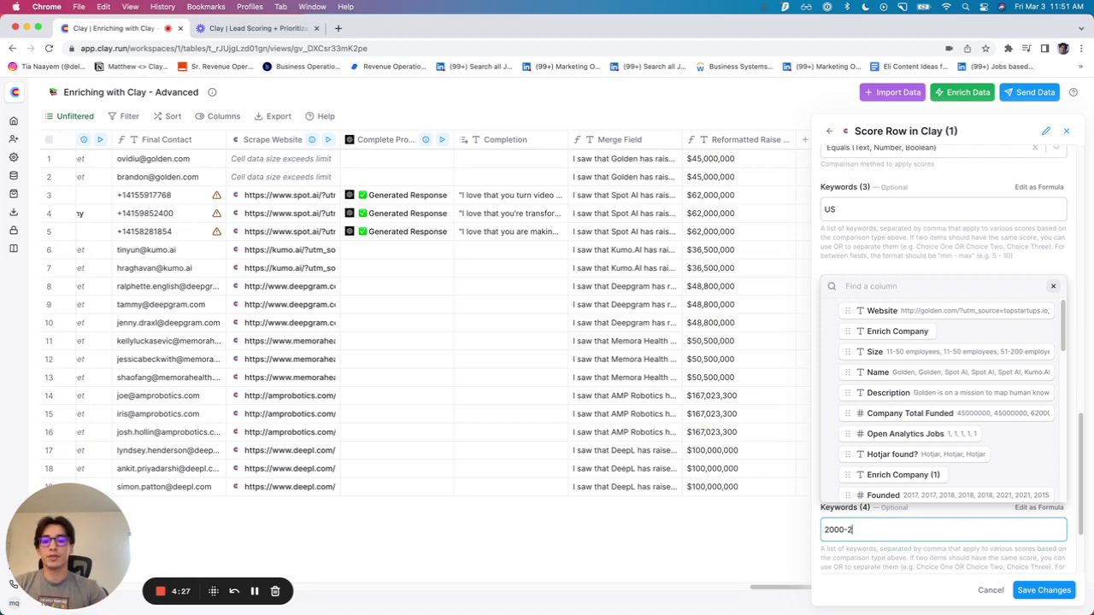
{"action": "type", "text": "0167"}
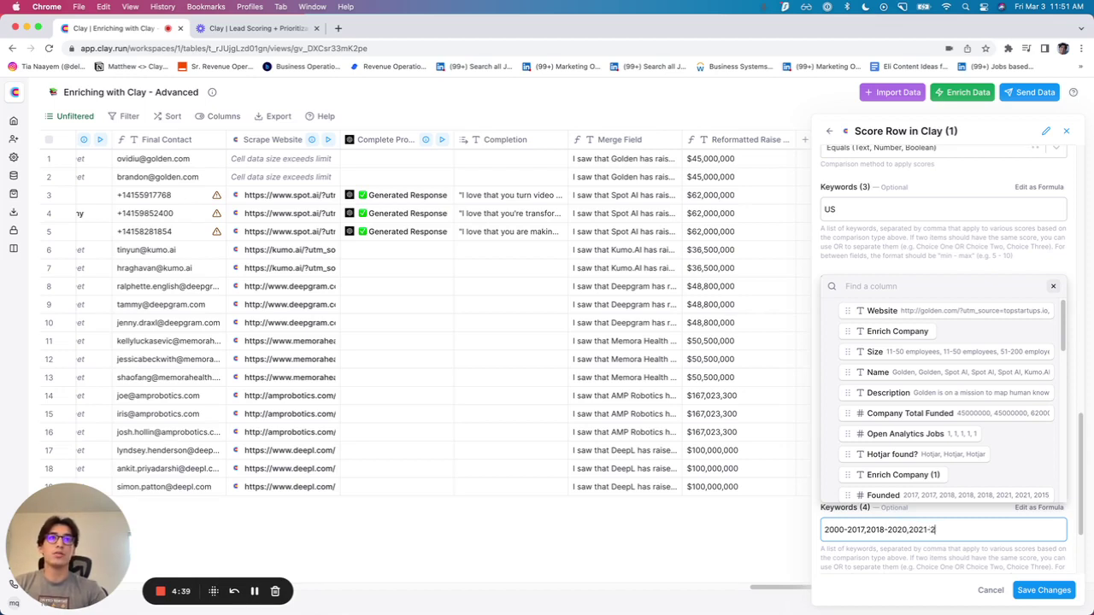
{"action": "type", "text": "022"}
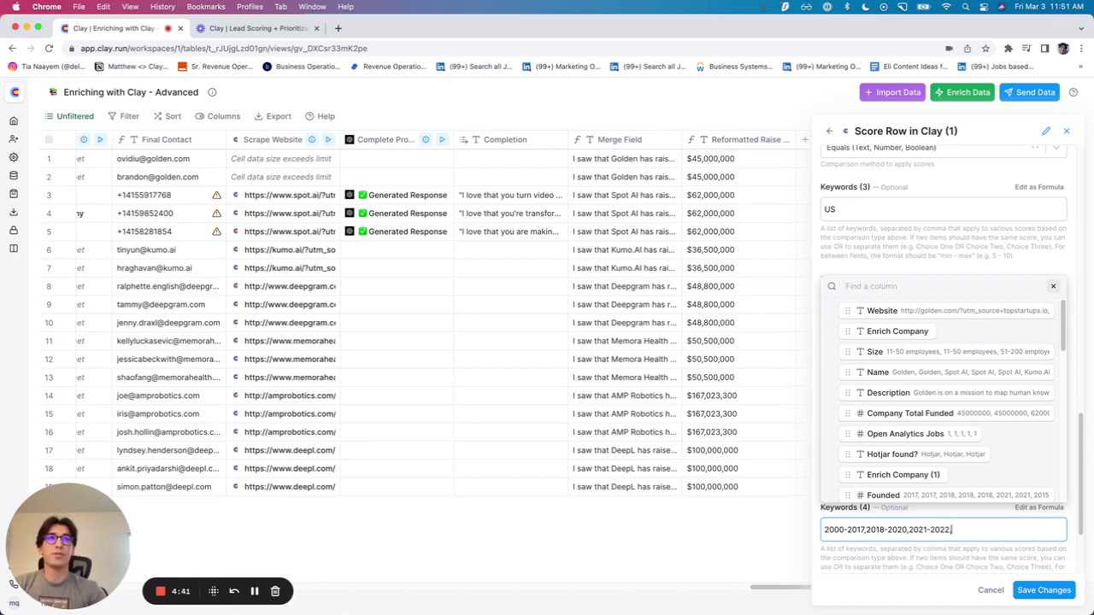
{"action": "type", "text": ",2023"}
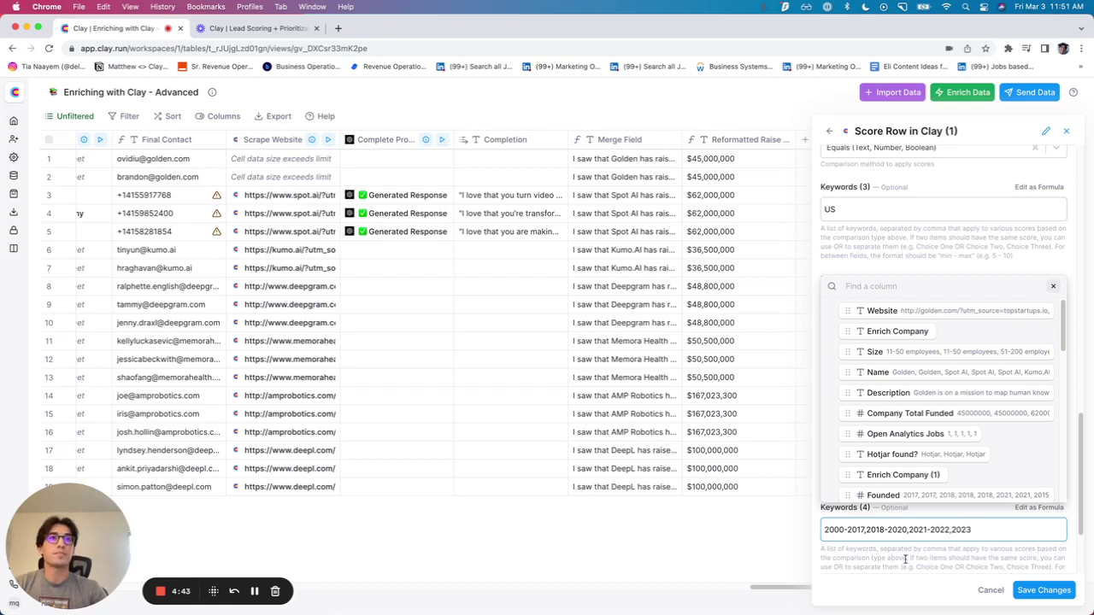
{"action": "left_click", "coordinate": [904, 560]}
{"action": "scroll", "coordinate": [889, 521], "scroll_direction": "down", "scroll_amount": 2}
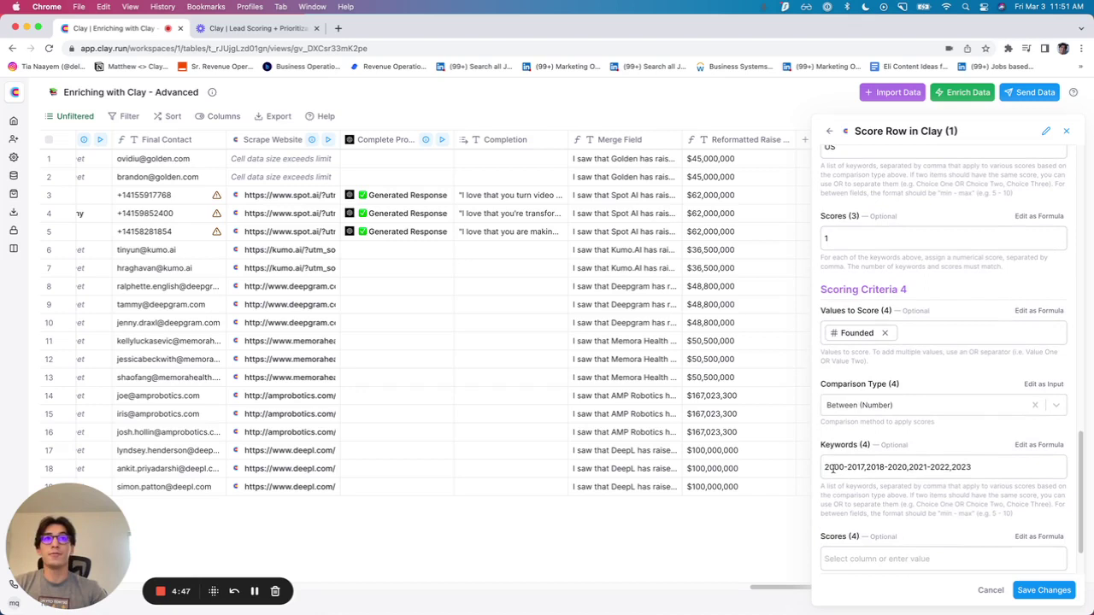
{"action": "scroll", "coordinate": [907, 486], "scroll_direction": "down", "scroll_amount": 1}
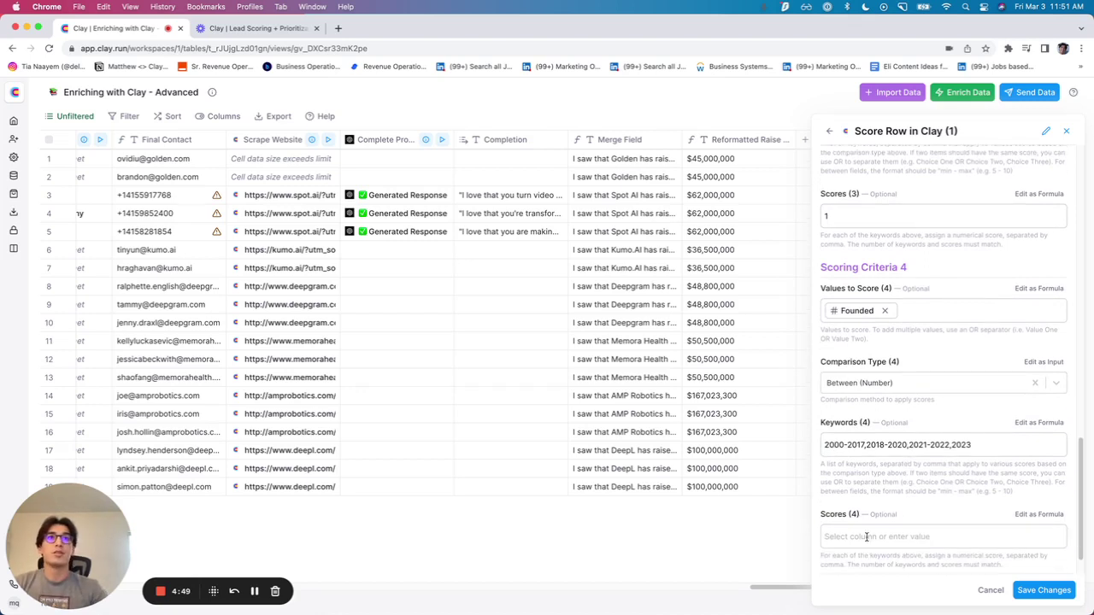
- Enter Scores (4) as 0.5,1,1.5,2 for the founding-year ranges
{"action": "left_click", "coordinate": [865, 536]}
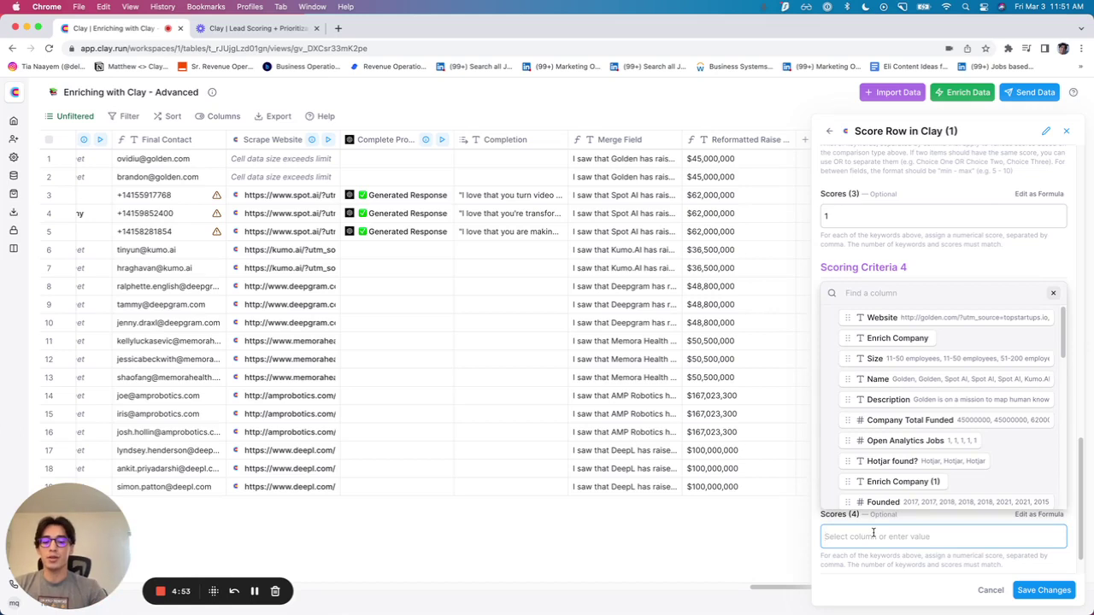
{"action": "type", "text": "0.5"}
{"action": "left_click", "coordinate": [909, 567]}
{"action": "scroll", "coordinate": [915, 558], "scroll_direction": "down", "scroll_amount": 1}
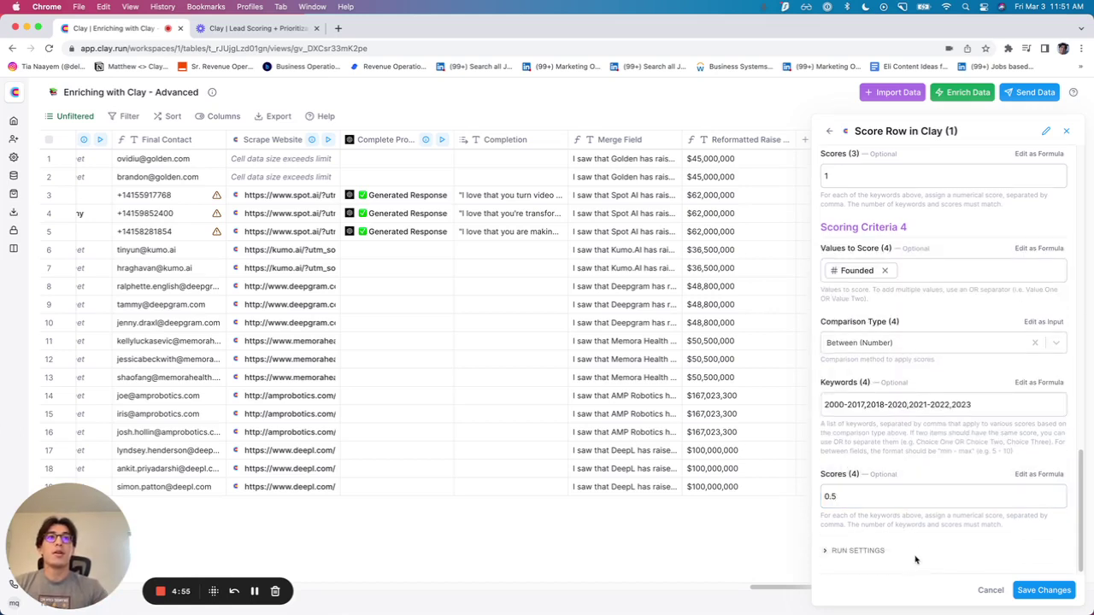
{"action": "left_click", "coordinate": [862, 494]}
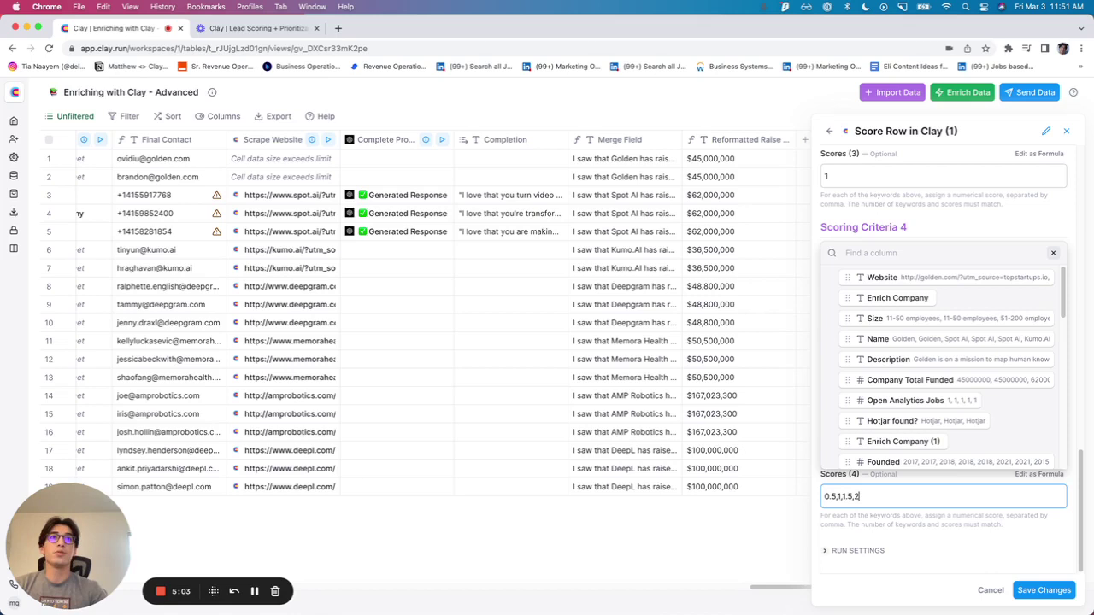
{"action": "key", "text": "Escape"}
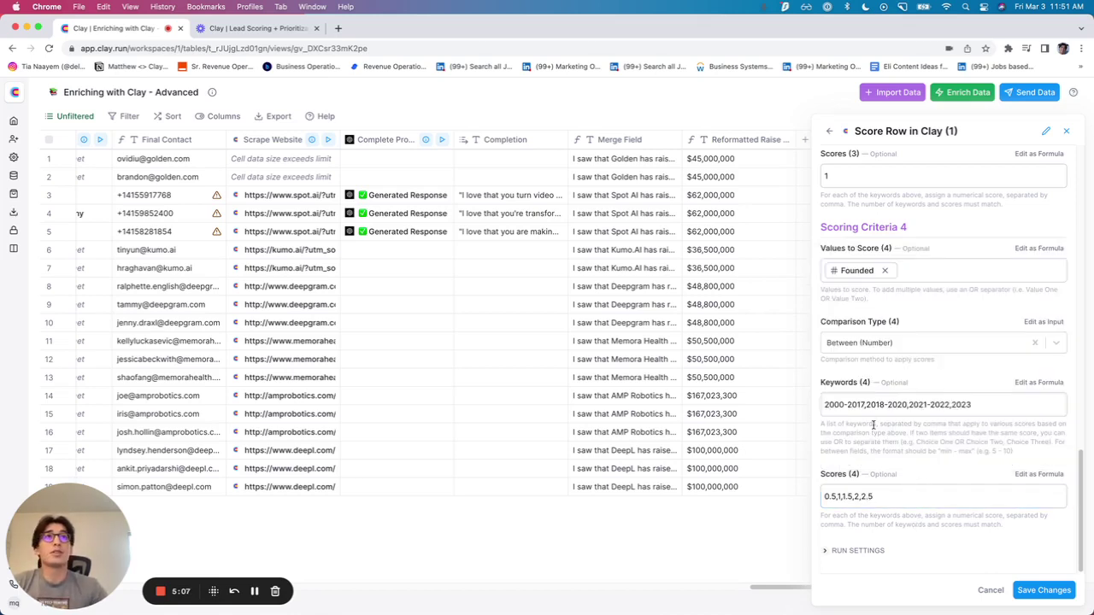
- Recheck the year ranges and delete the extra 2.5 score from Scores (4)
{"action": "left_click", "coordinate": [845, 407]}
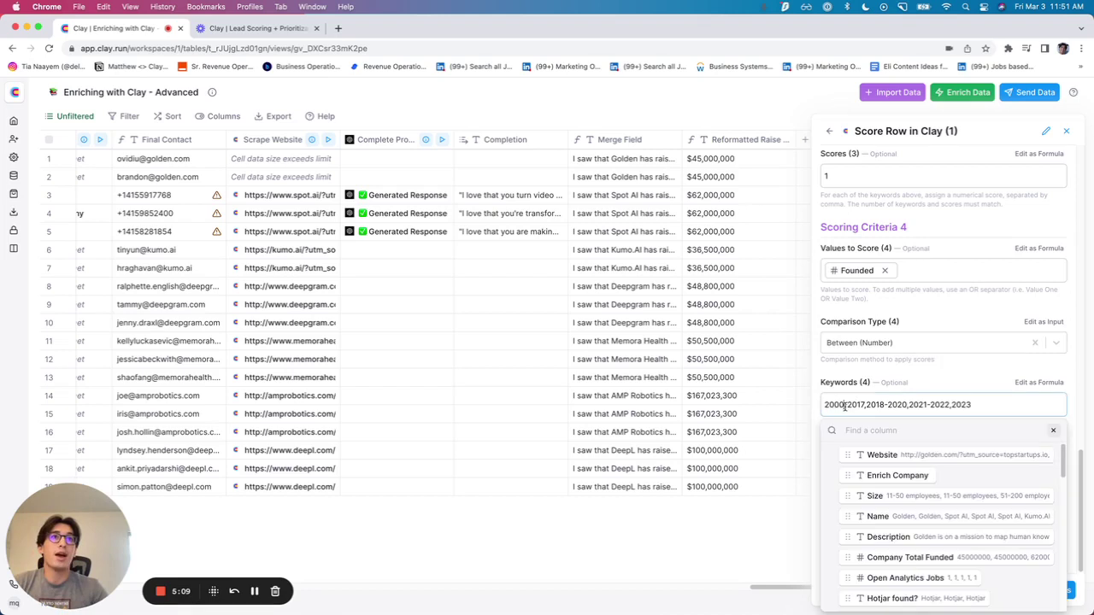
{"action": "left_click", "coordinate": [1053, 430]}
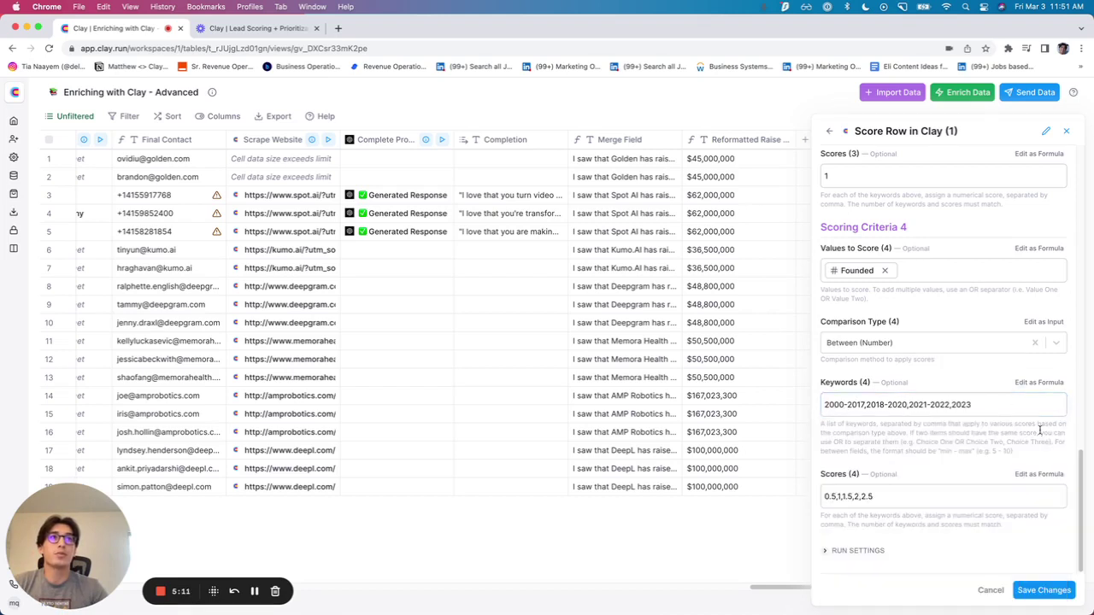
{"action": "left_click", "coordinate": [932, 496]}
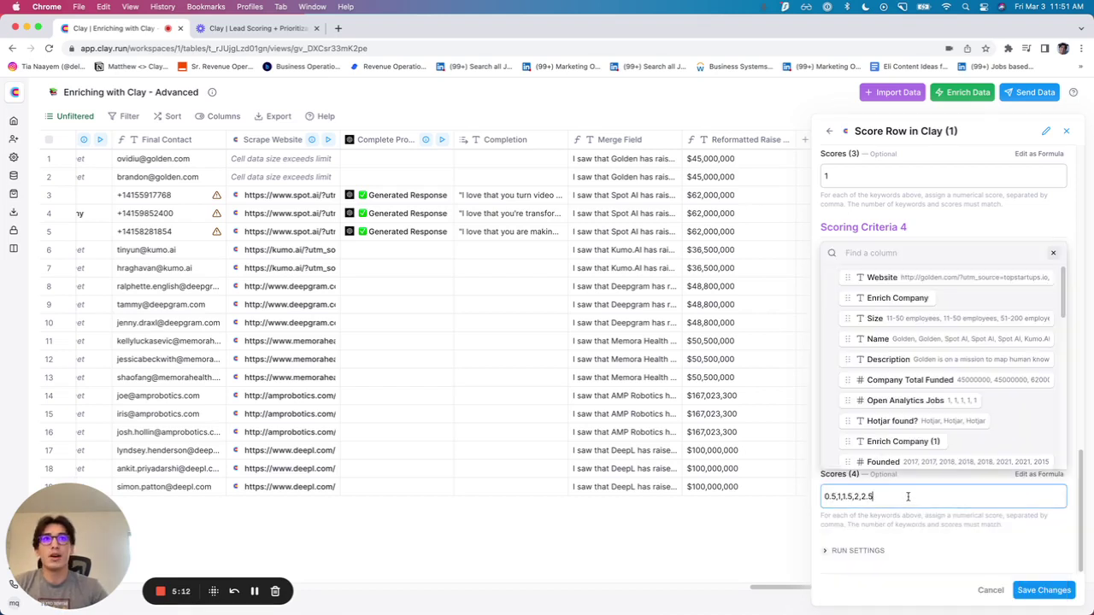
{"action": "left_click", "coordinate": [1053, 253]}
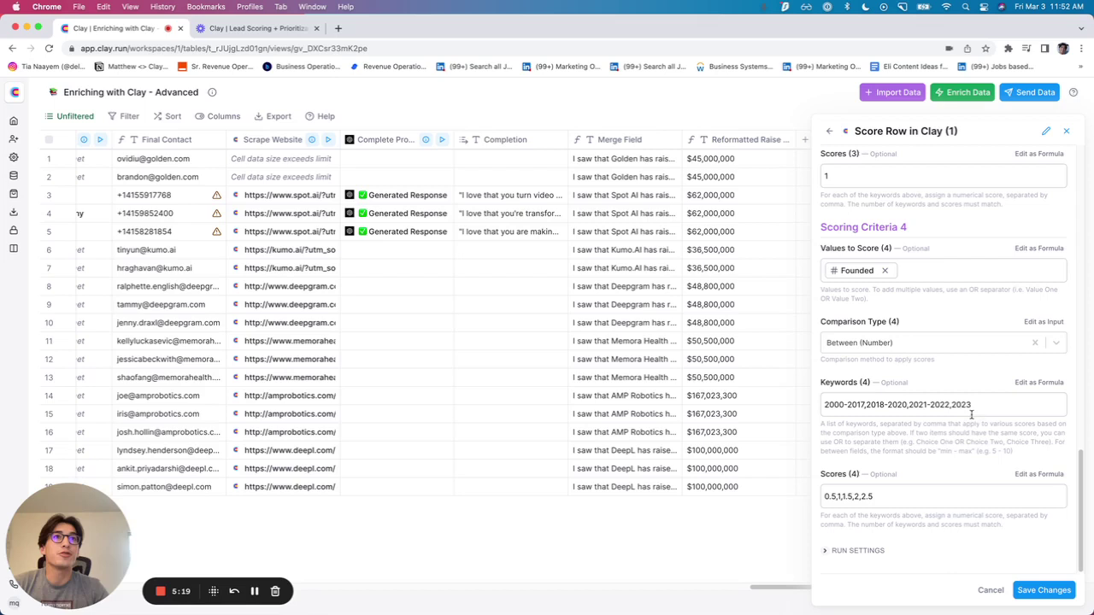
{"action": "left_click", "coordinate": [880, 499]}
{"action": "key", "text": "BackSpace"}
{"action": "key", "text": "BackSpace"}
{"action": "key", "text": "BackSpace"}
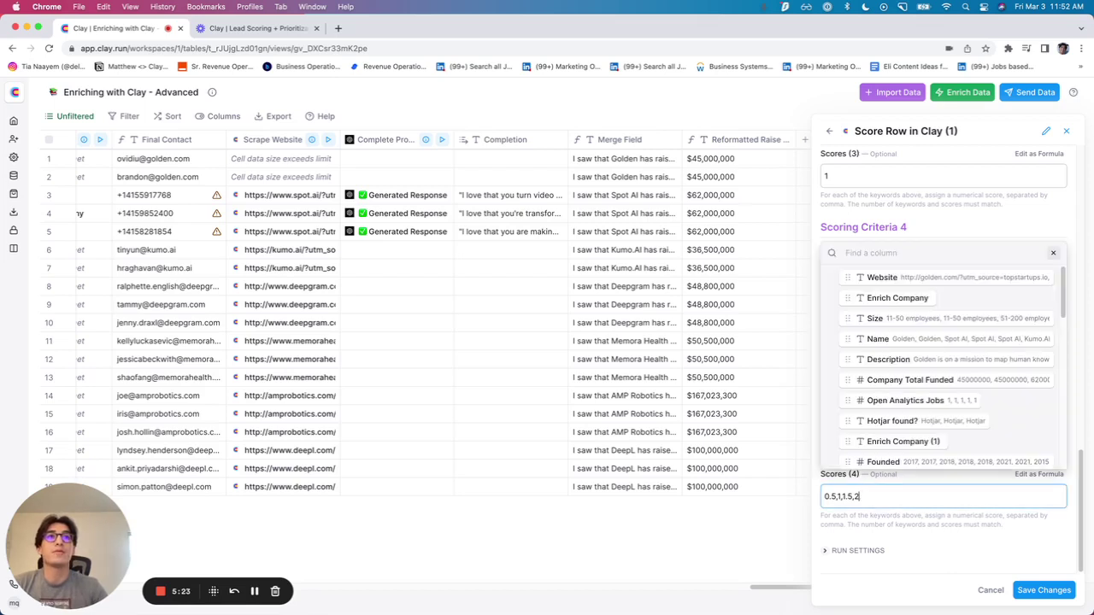
{"action": "left_click", "coordinate": [919, 520]}
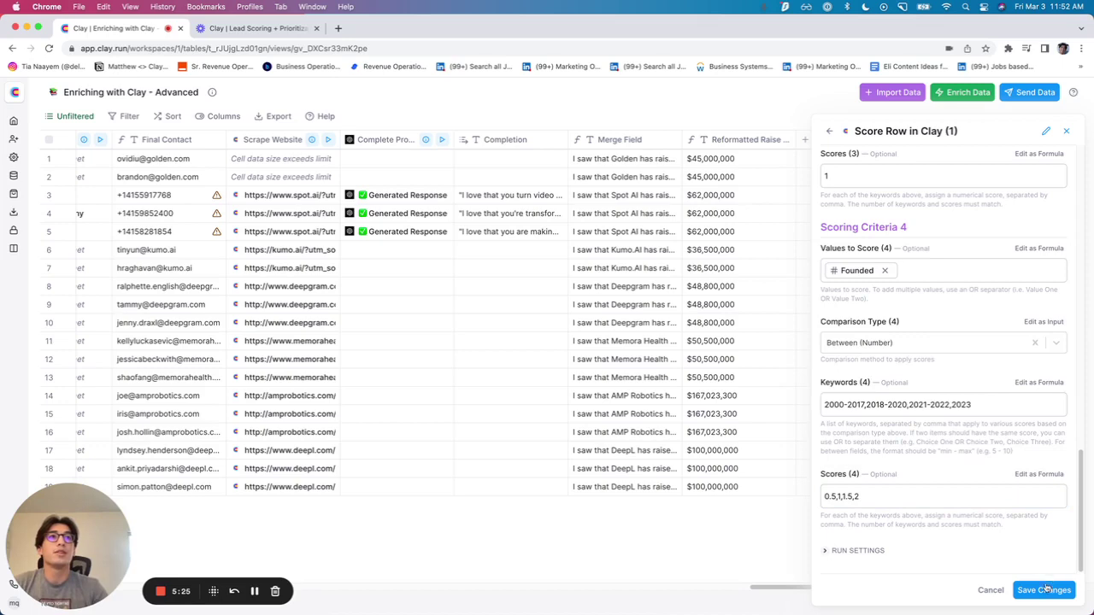
- Save the Score Row setup as a new column and force-run it on all 19 rows
{"action": "left_click", "coordinate": [1043, 589]}
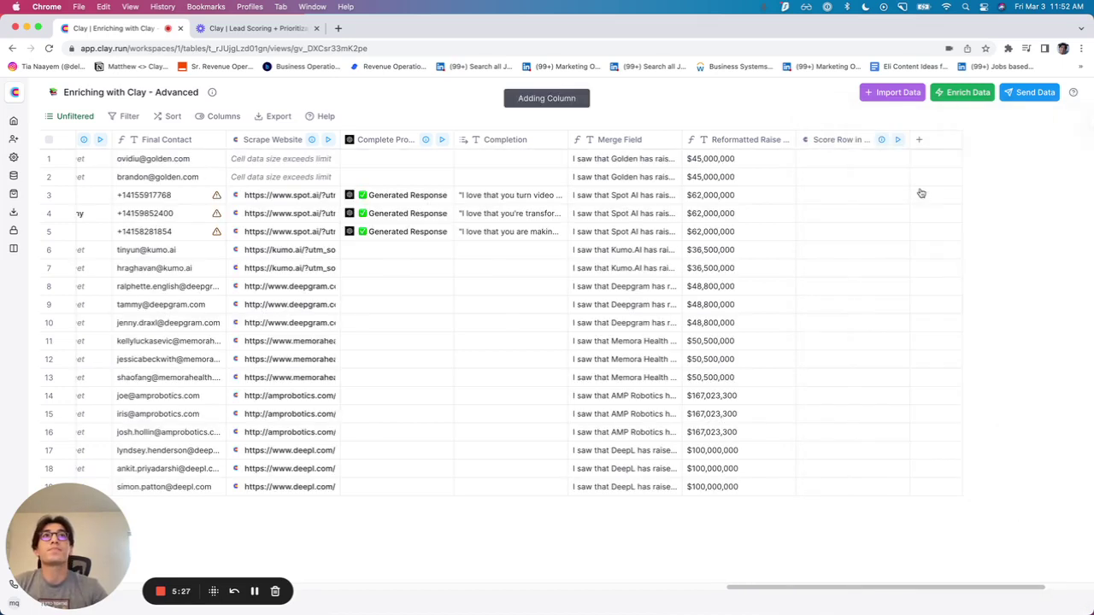
{"action": "left_click", "coordinate": [870, 141]}
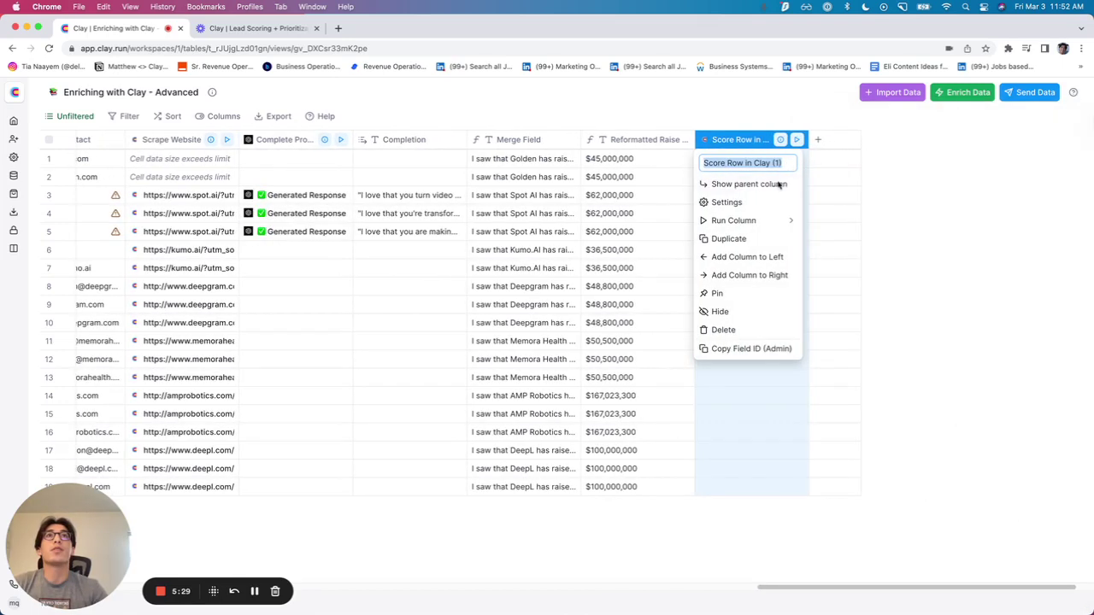
{"action": "mouse_move", "coordinate": [752, 221]}
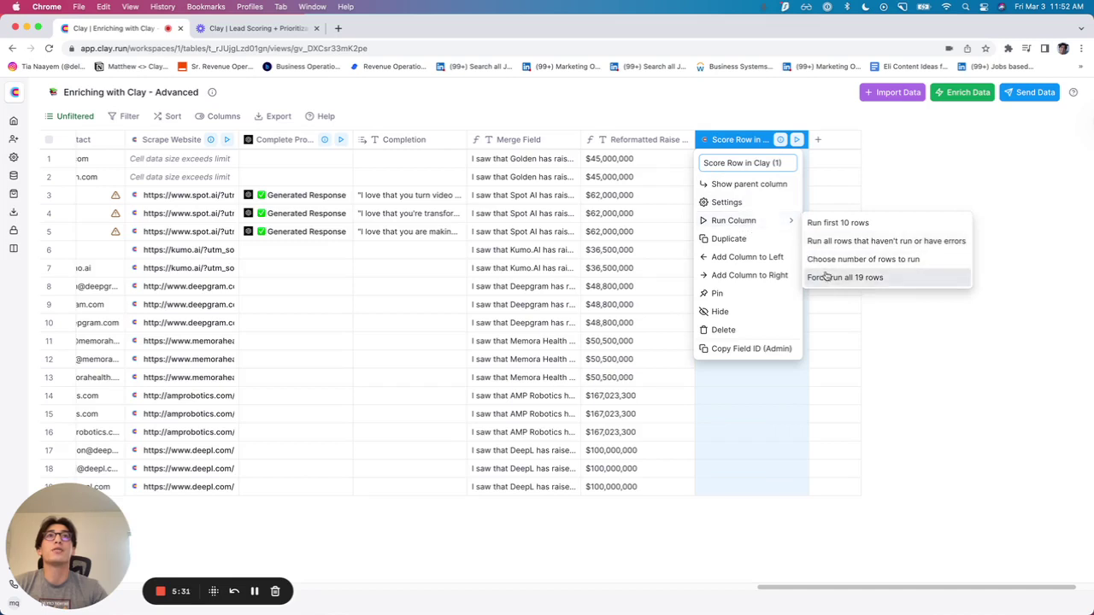
{"action": "left_click", "coordinate": [825, 277]}
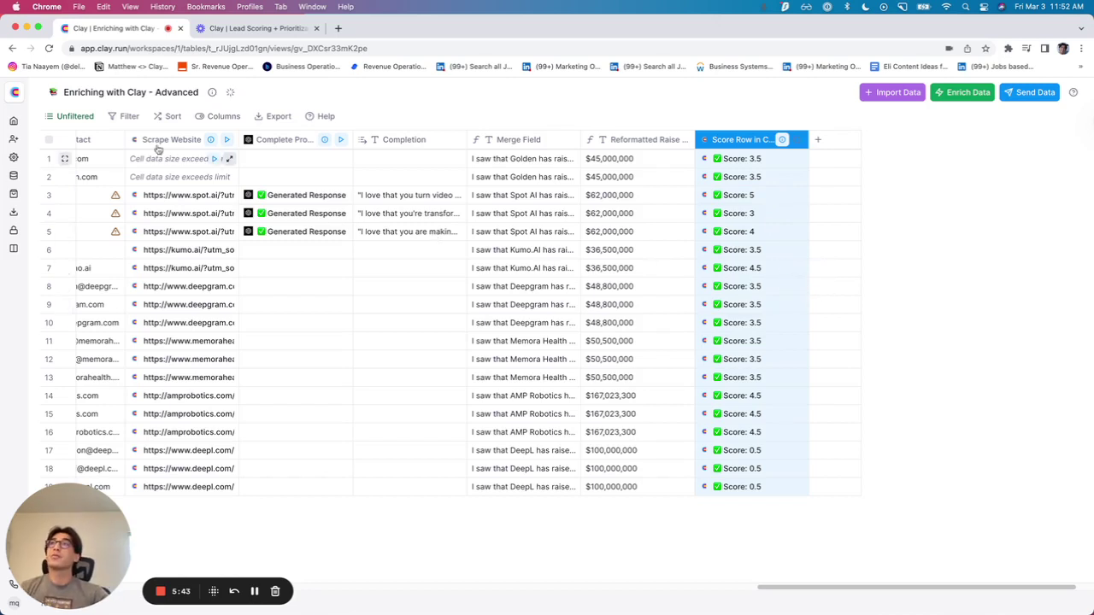
- Add a new grid view from the views list and open its options
{"action": "left_click", "coordinate": [89, 121]}
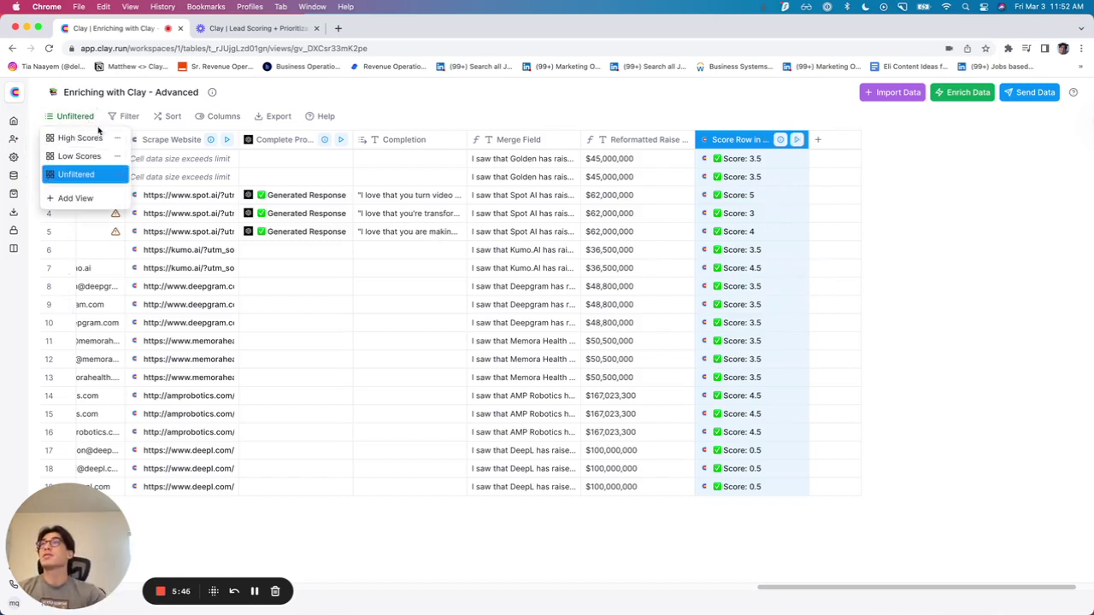
{"action": "left_click", "coordinate": [83, 199]}
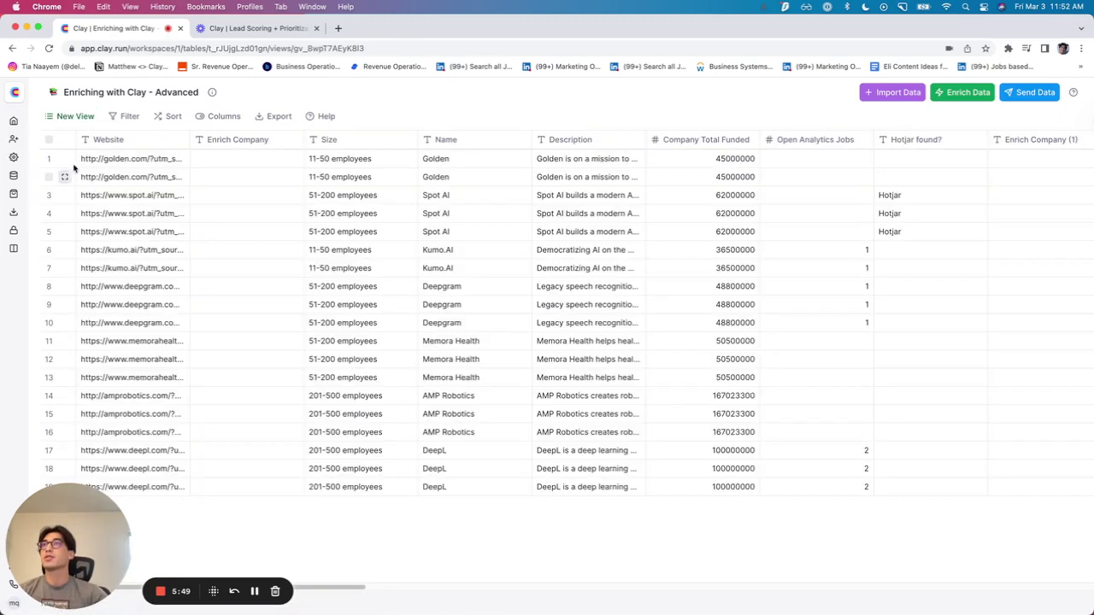
{"action": "left_click", "coordinate": [92, 116]}
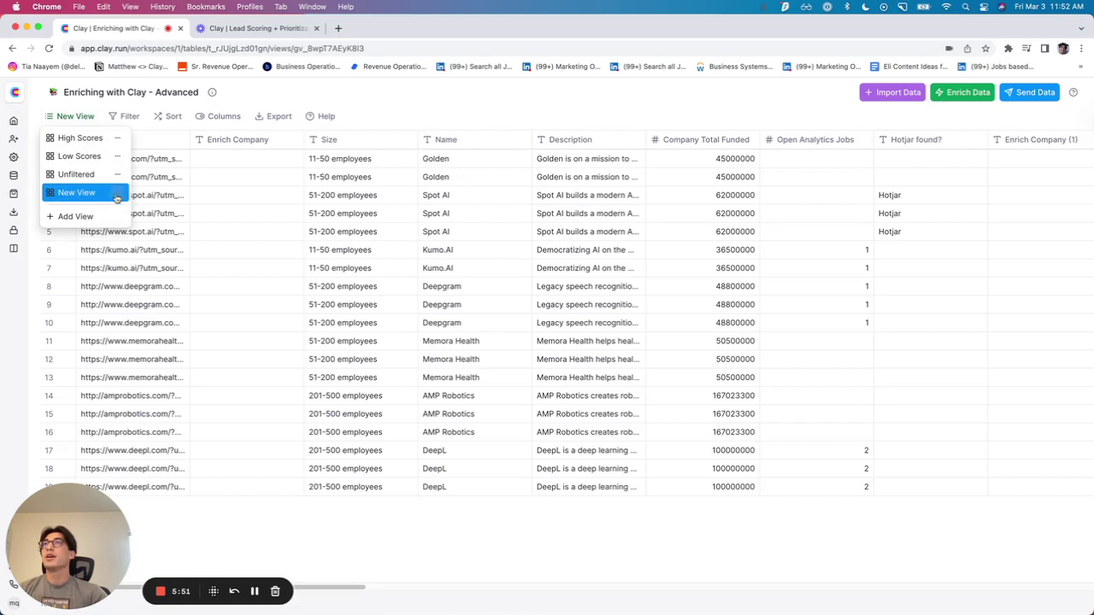
{"action": "left_click", "coordinate": [118, 193]}
- Rename the new view to 'Best Quality Leads'
{"action": "left_click", "coordinate": [204, 202]}
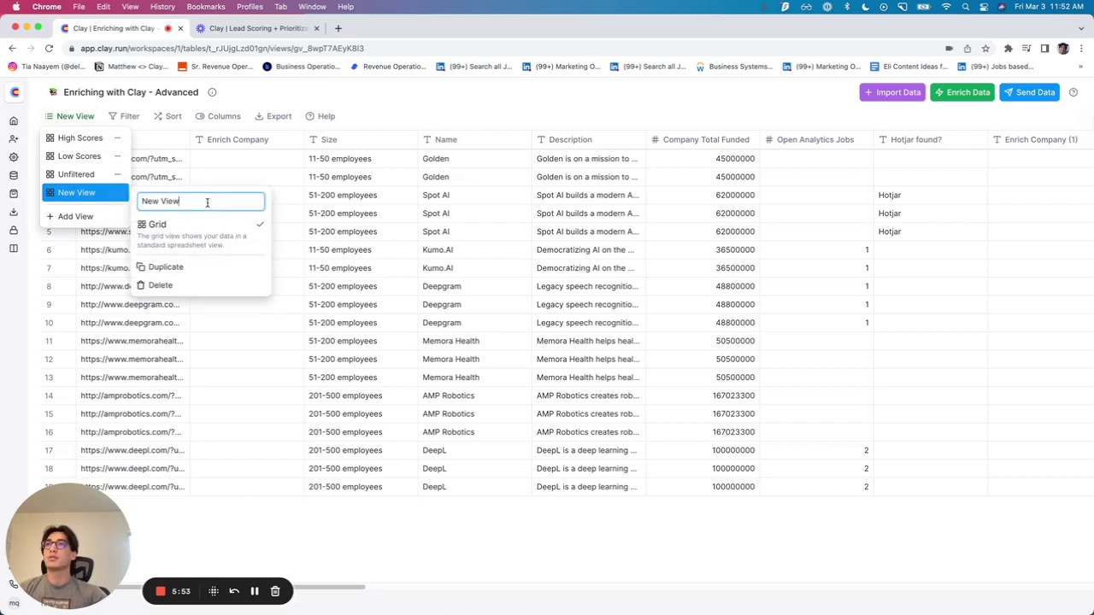
{"action": "key", "text": "super+a"}
{"action": "type", "text": "Best QUality"}
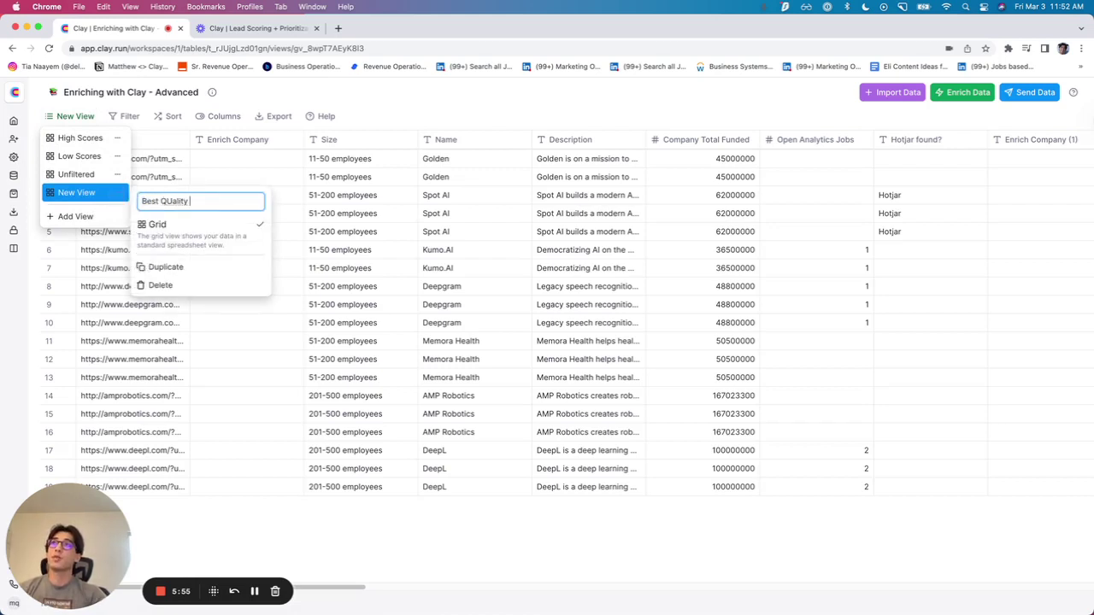
{"action": "key", "text": "Return"}
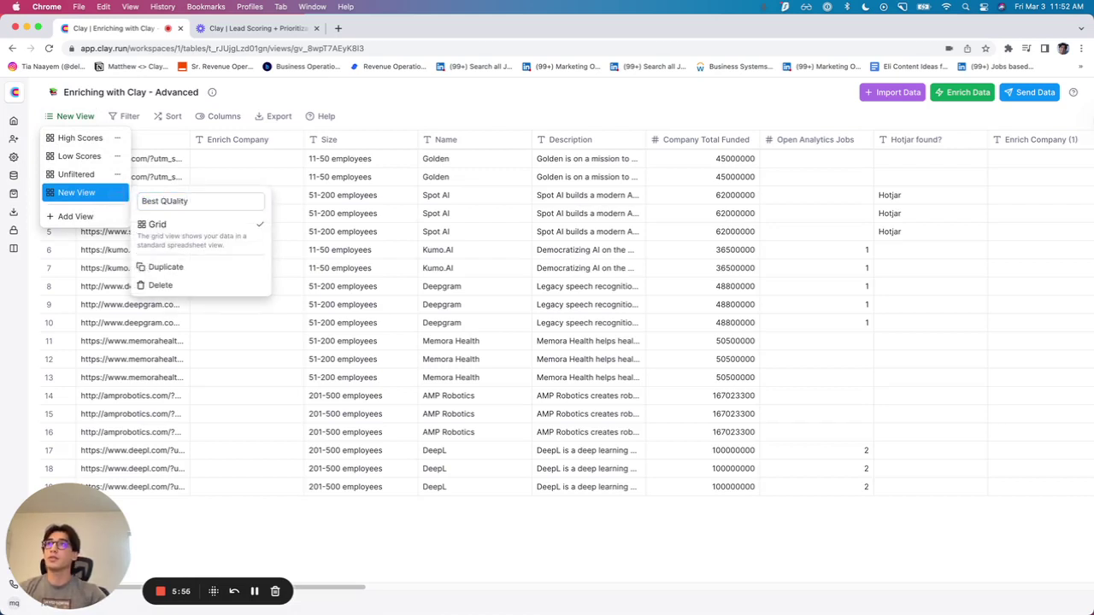
{"action": "left_click", "coordinate": [201, 203]}
{"action": "key", "text": "Return"}
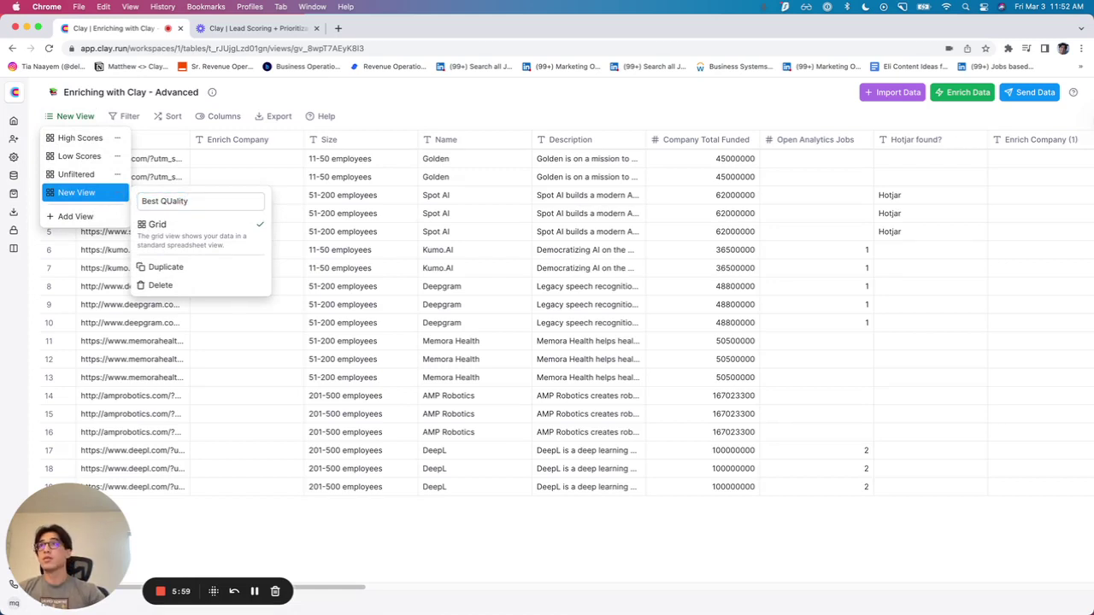
{"action": "triple_click", "coordinate": [183, 203]}
{"action": "type", "text": "Best Qu"}
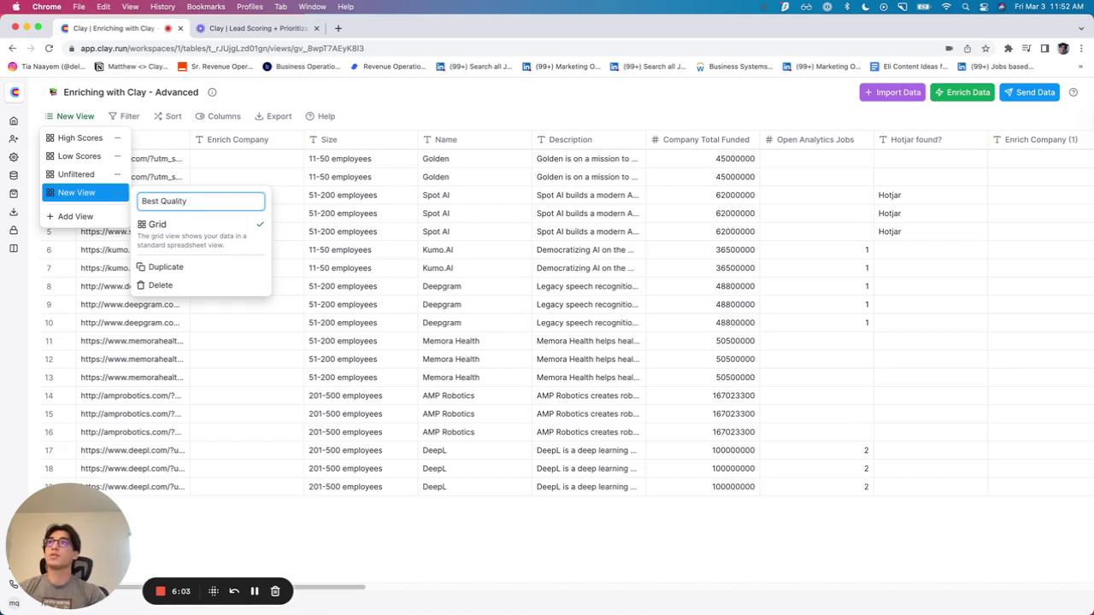
{"action": "left_click", "coordinate": [406, 103]}
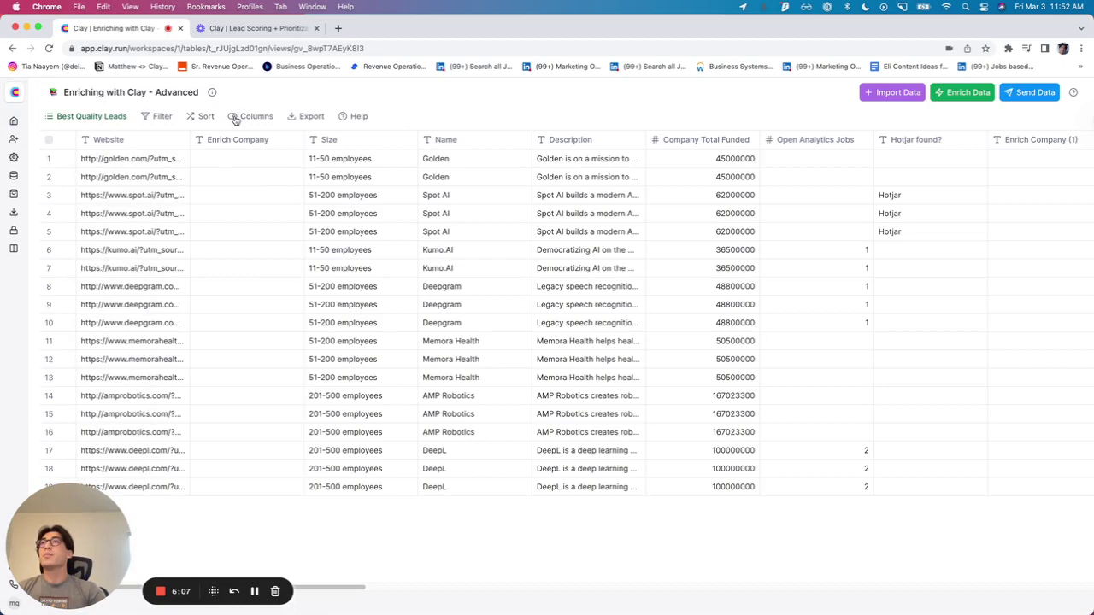
- Back on the Unfiltered view, extract row 1's score into a new Score (1) column
{"action": "left_click", "coordinate": [89, 117]}
{"action": "left_click", "coordinate": [77, 174]}
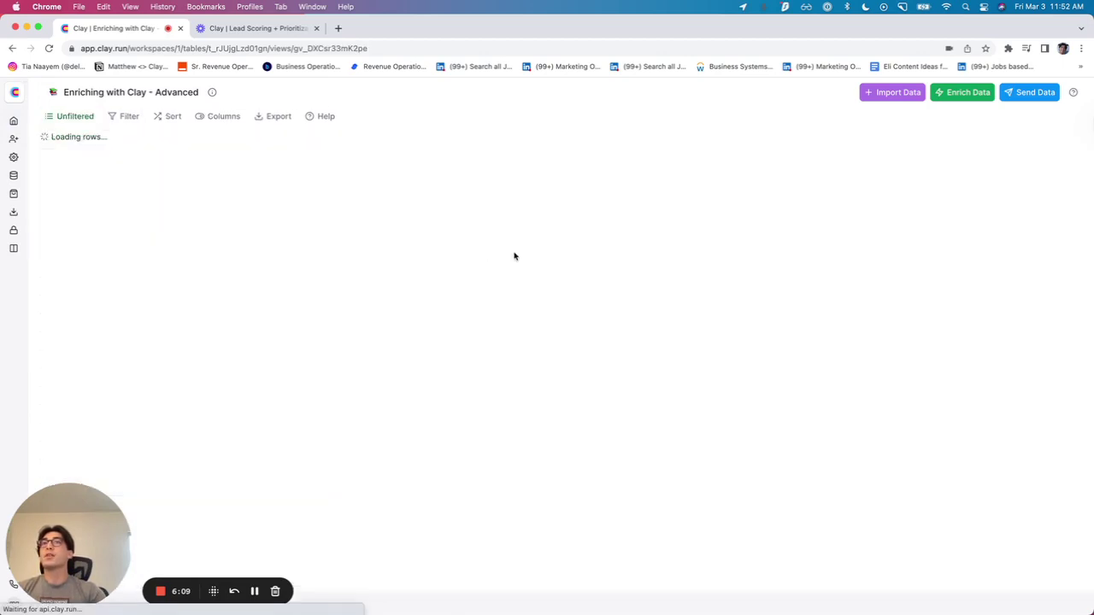
{"action": "left_click_drag", "start_coordinate": [389, 588], "coordinate": [863, 586]}
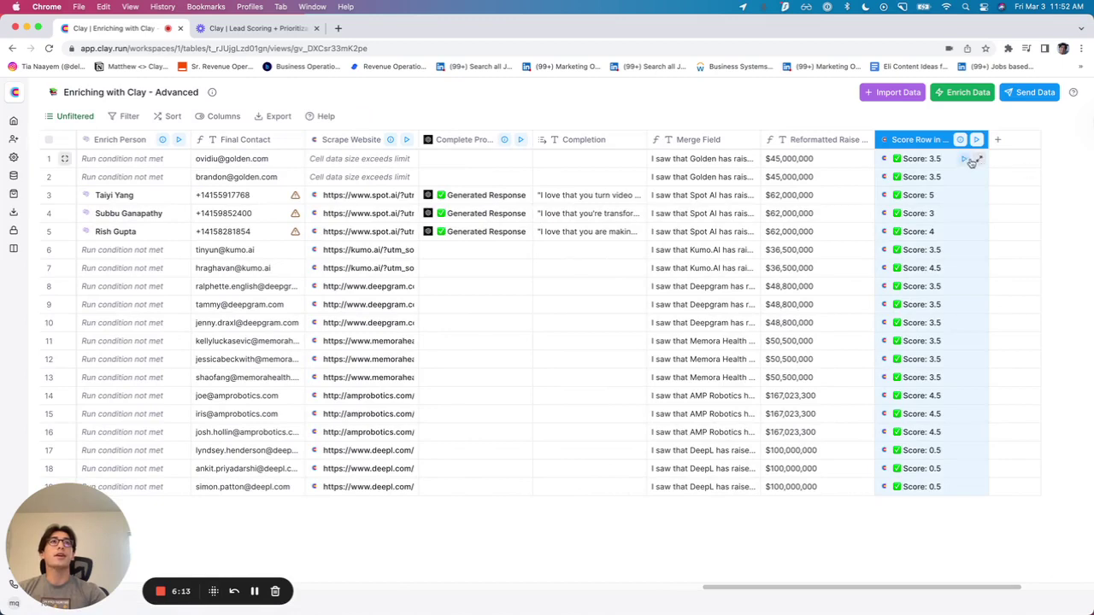
{"action": "left_click", "coordinate": [976, 159]}
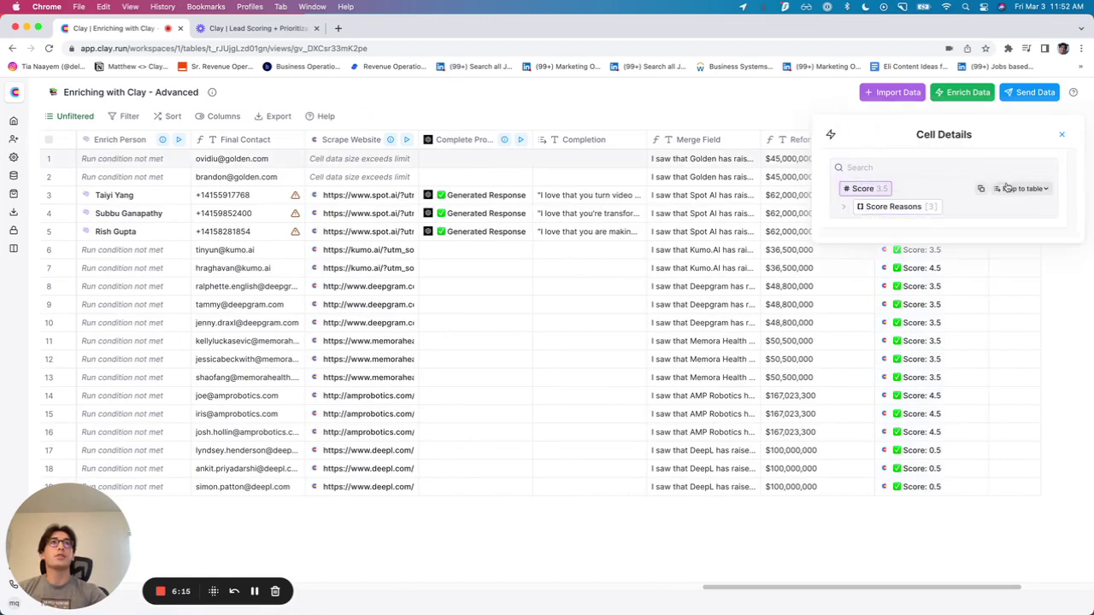
{"action": "left_click", "coordinate": [1010, 189]}
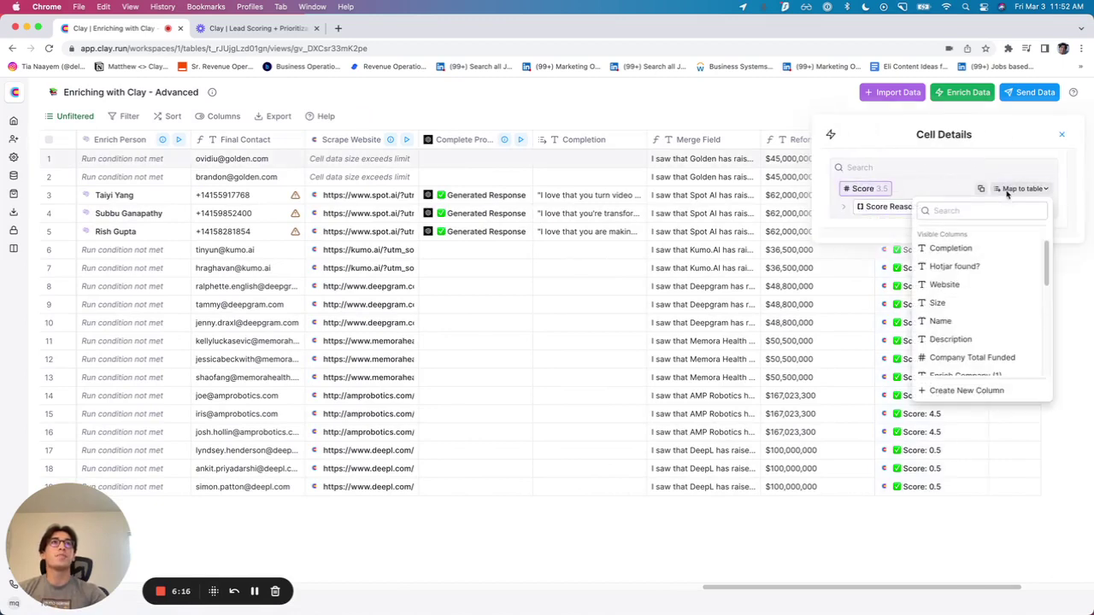
{"action": "left_click", "coordinate": [966, 391]}
- Rename the Score (1) column to 'Final Lead Score'
{"action": "left_click", "coordinate": [1063, 136]}
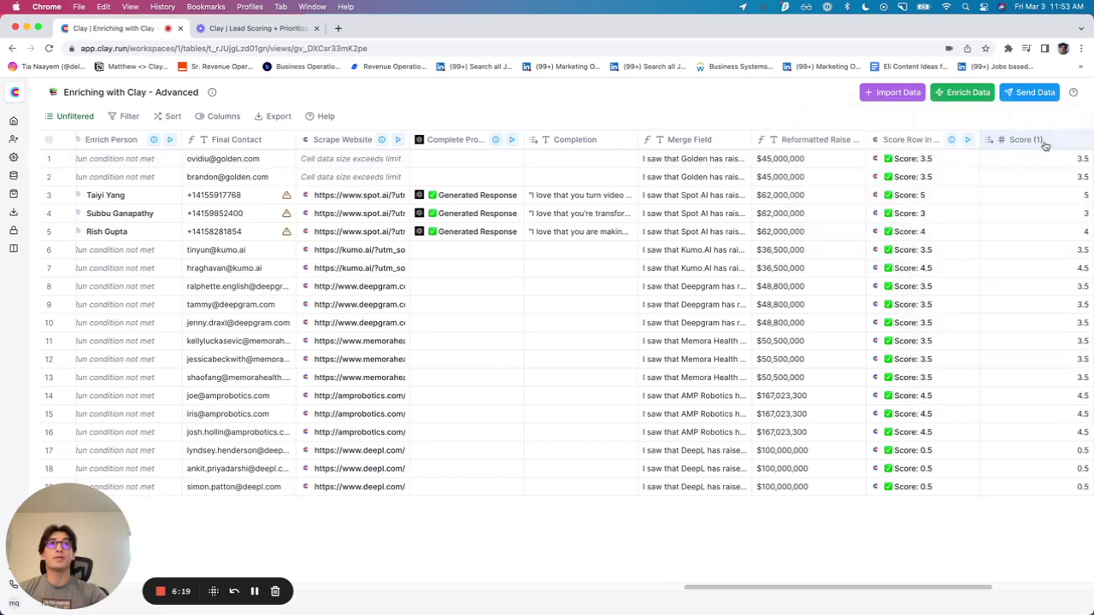
{"action": "left_click", "coordinate": [1044, 143]}
{"action": "type", "text": "Fi"}
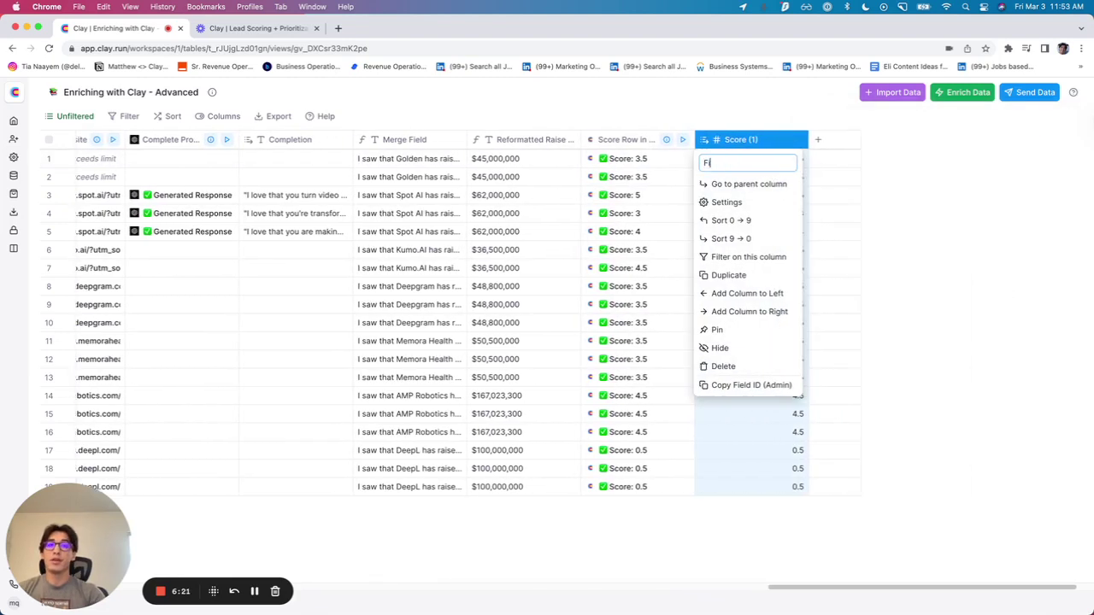
{"action": "type", "text": "nal Lead Sco"}
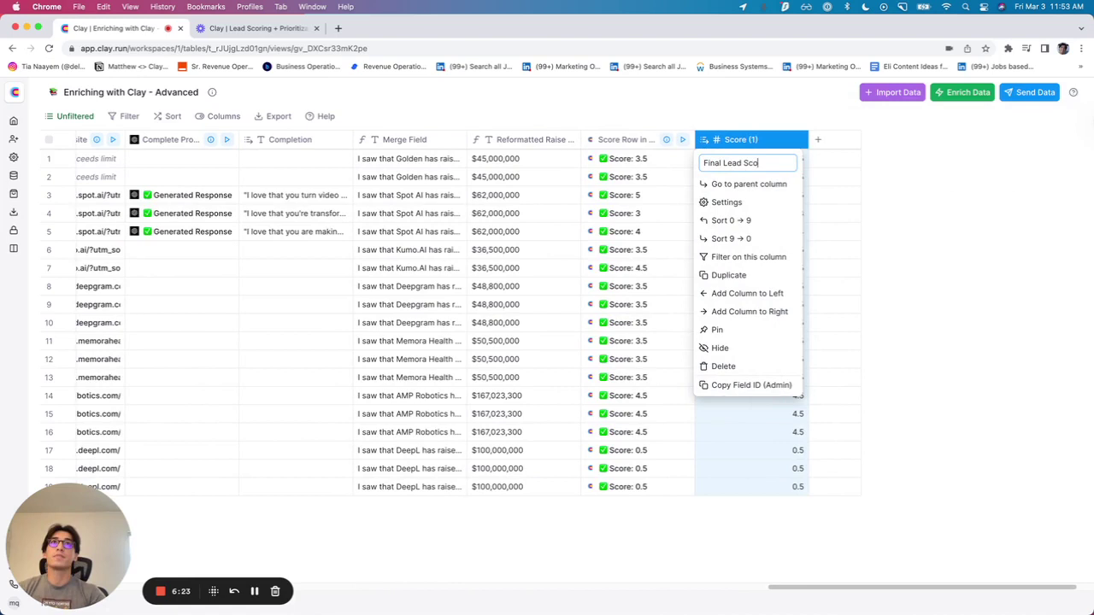
{"action": "type", "text": "re"}
{"action": "key", "text": "Return"}
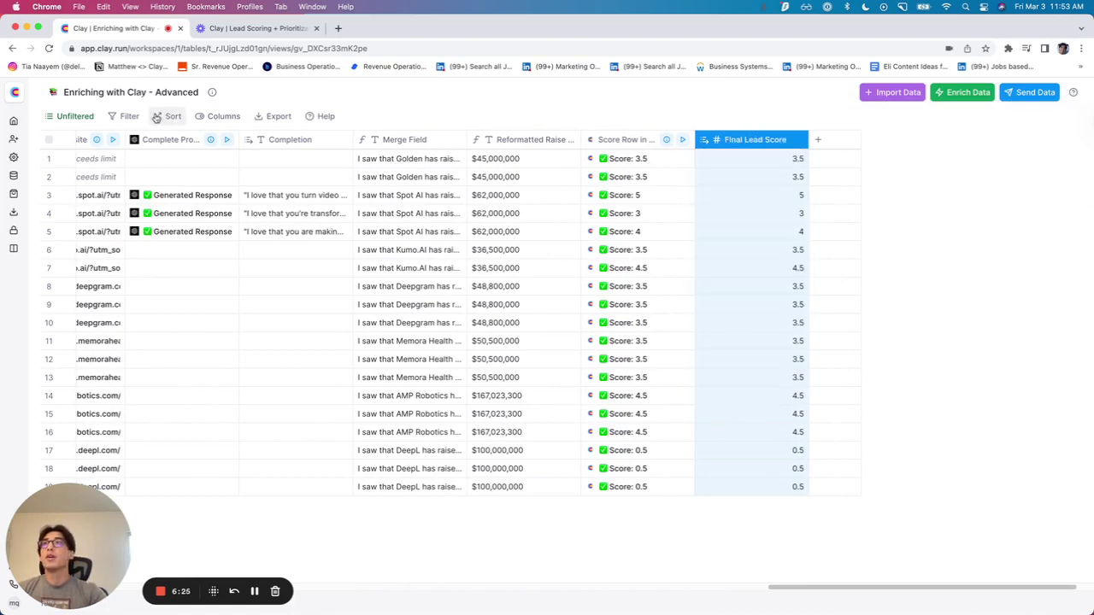
- On the Best Quality Leads view, save a filter for Final Lead Score greater than 4
{"action": "left_click", "coordinate": [75, 115]}
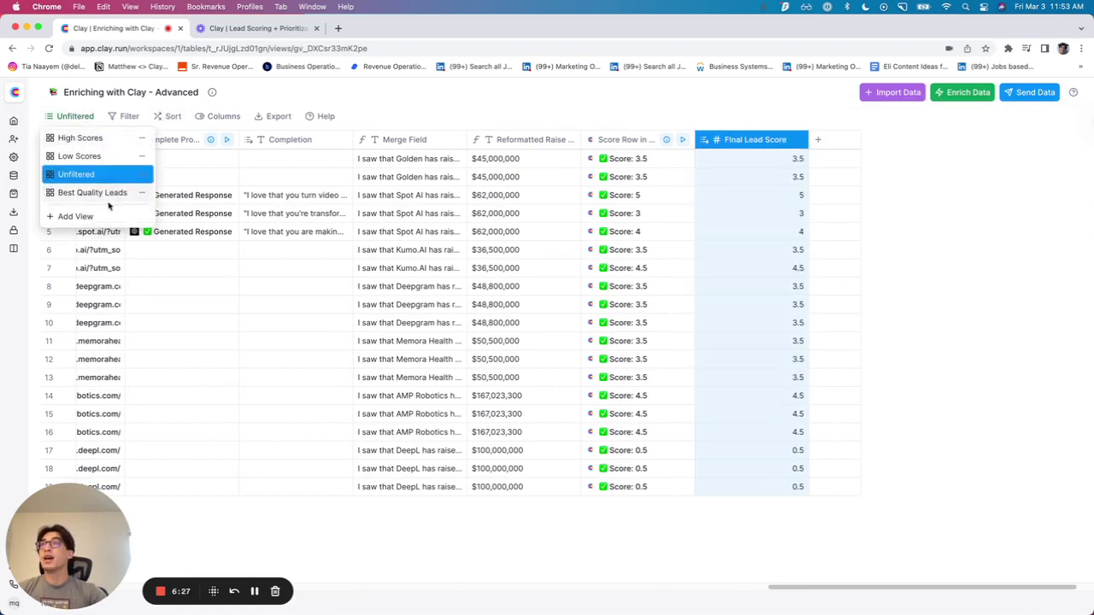
{"action": "left_click", "coordinate": [108, 193]}
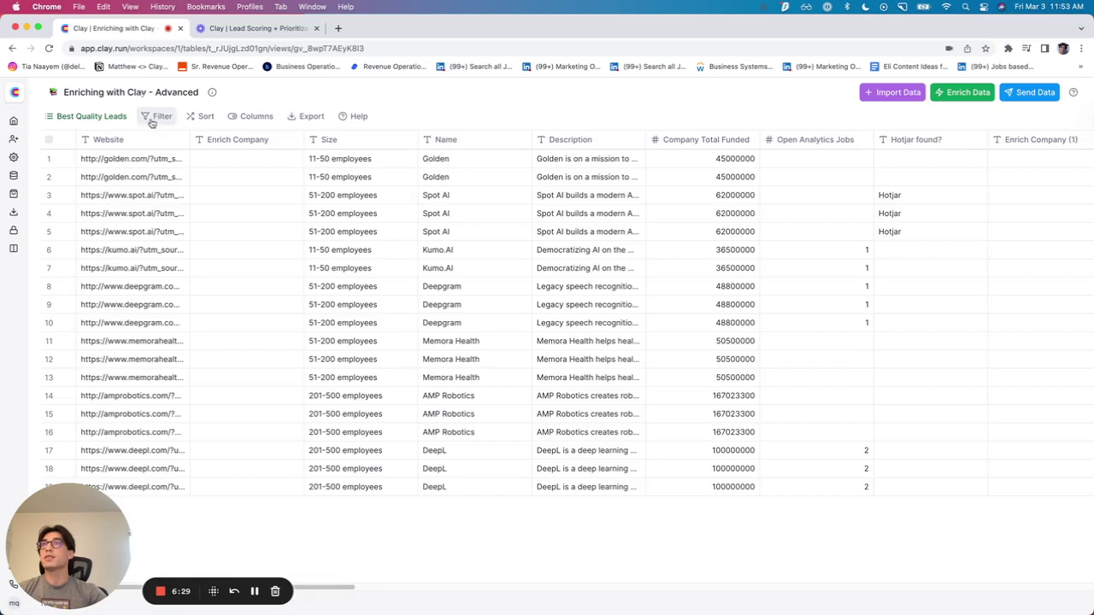
{"action": "left_click", "coordinate": [155, 116]}
{"action": "left_click", "coordinate": [218, 142]}
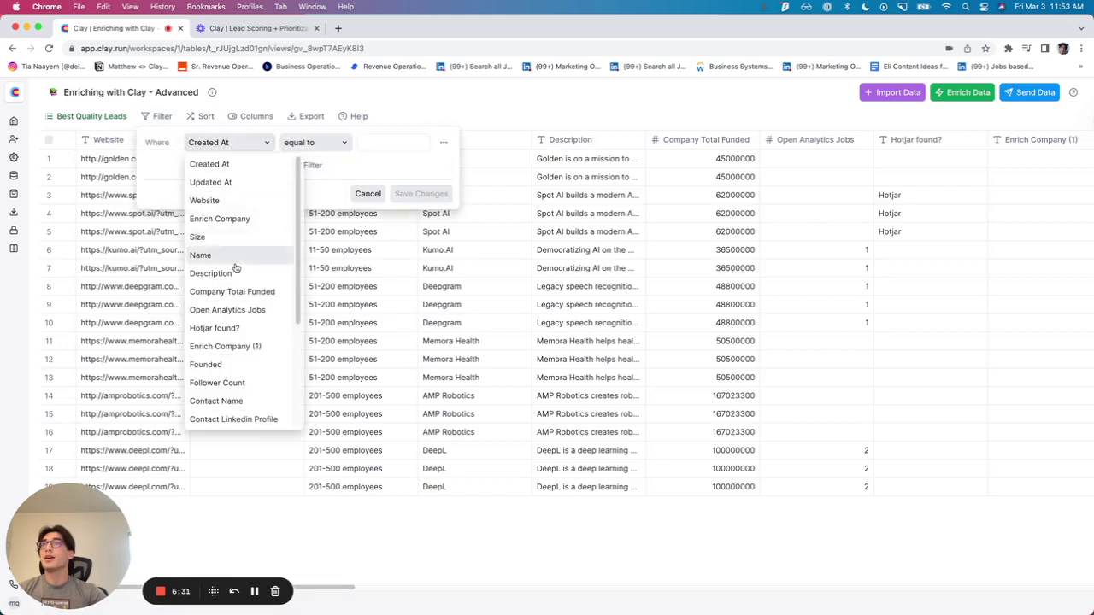
{"action": "scroll", "coordinate": [235, 268], "scroll_direction": "down", "scroll_amount": 5}
{"action": "left_click", "coordinate": [256, 418]}
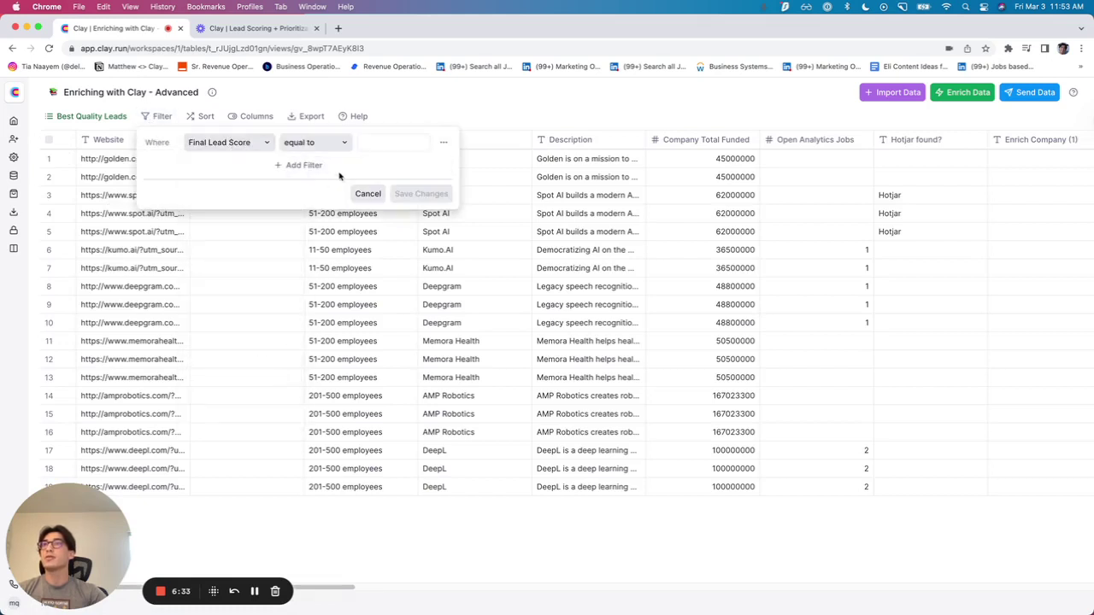
{"action": "left_click", "coordinate": [339, 144]}
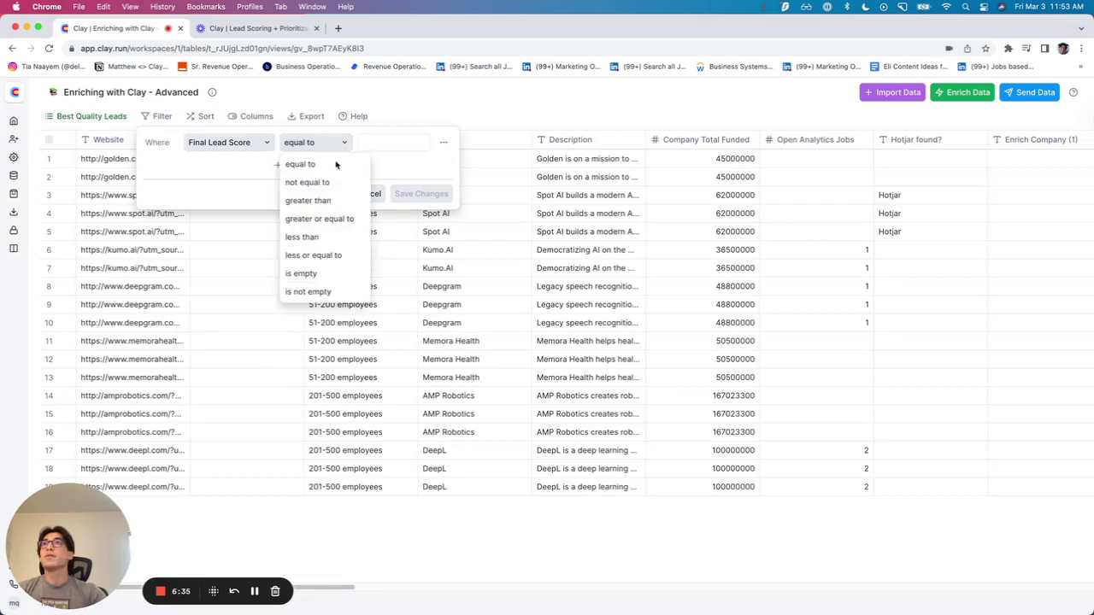
{"action": "left_click", "coordinate": [331, 201]}
{"action": "left_click", "coordinate": [384, 144]}
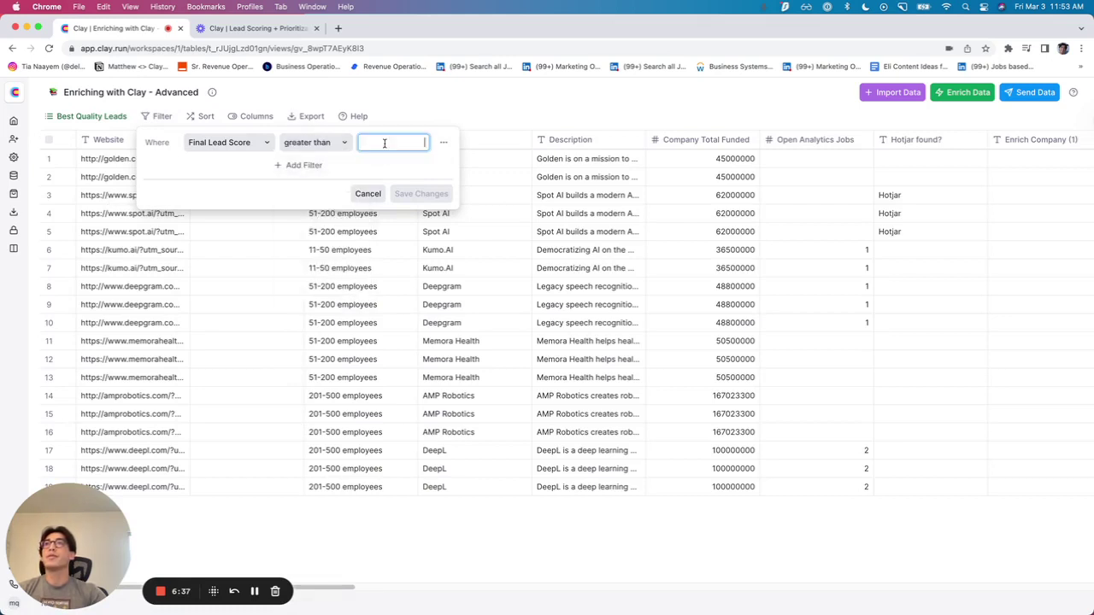
{"action": "type", "text": "4"}
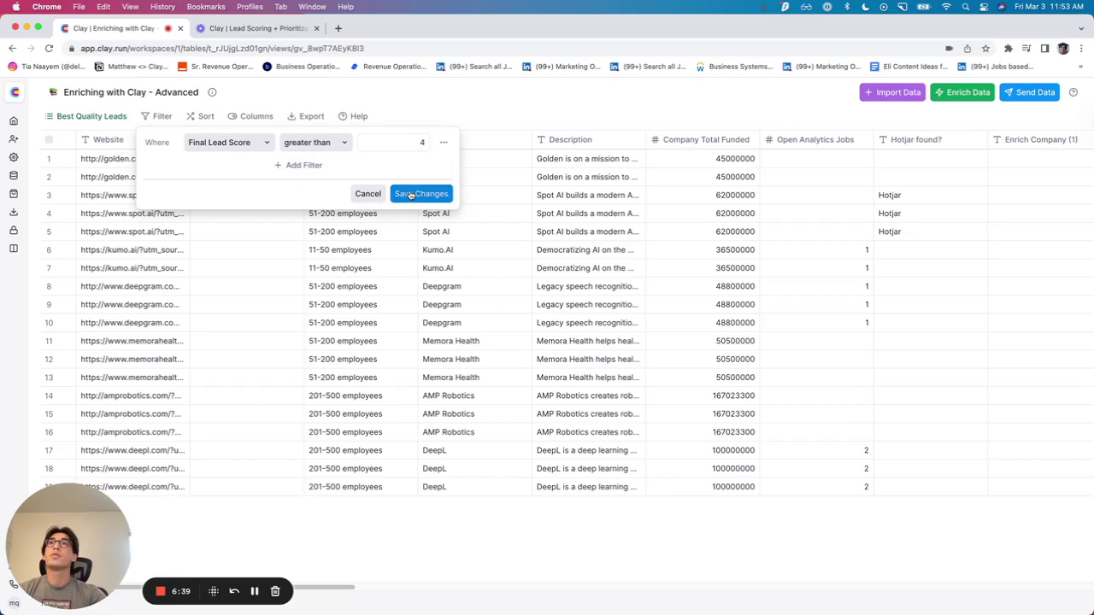
{"action": "left_click", "coordinate": [411, 195]}
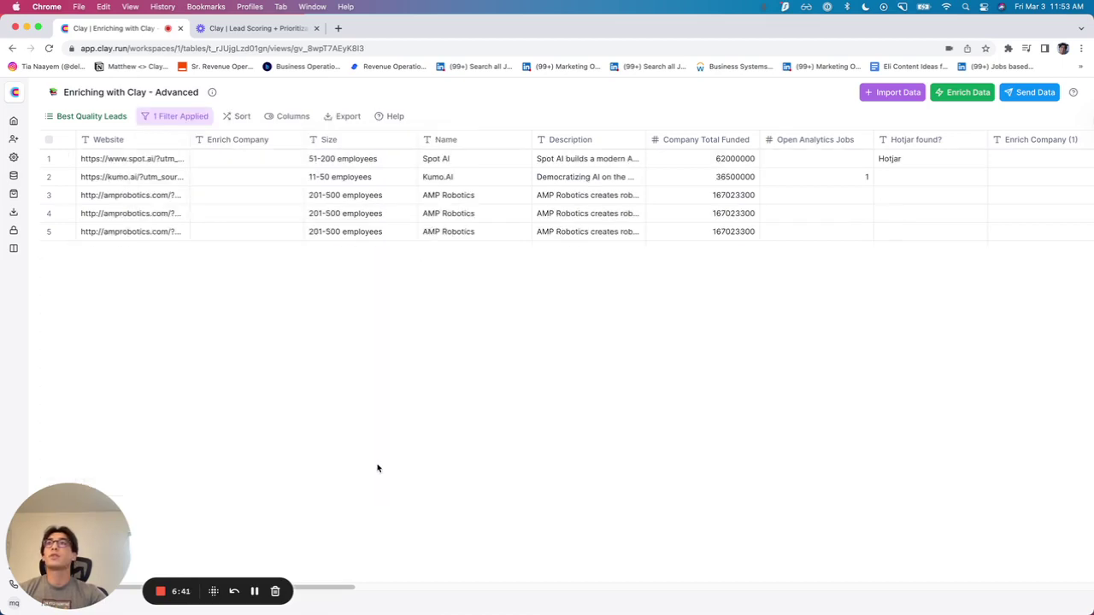
- Add a new table view named 'Medium Quality Leads'
{"action": "left_click", "coordinate": [94, 118]}
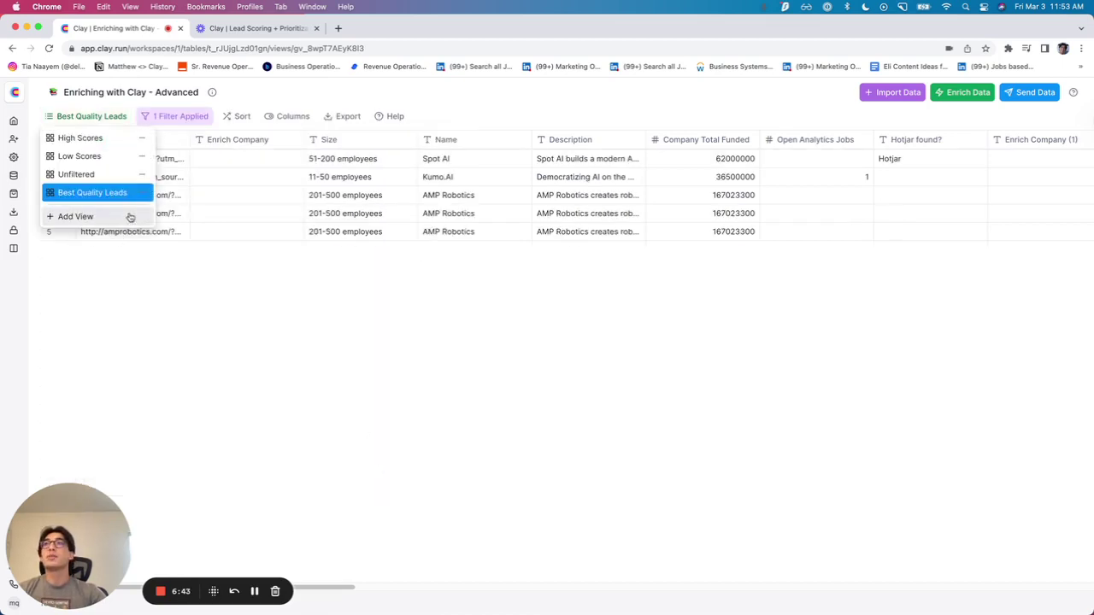
{"action": "left_click", "coordinate": [130, 217]}
{"action": "left_click", "coordinate": [81, 117]}
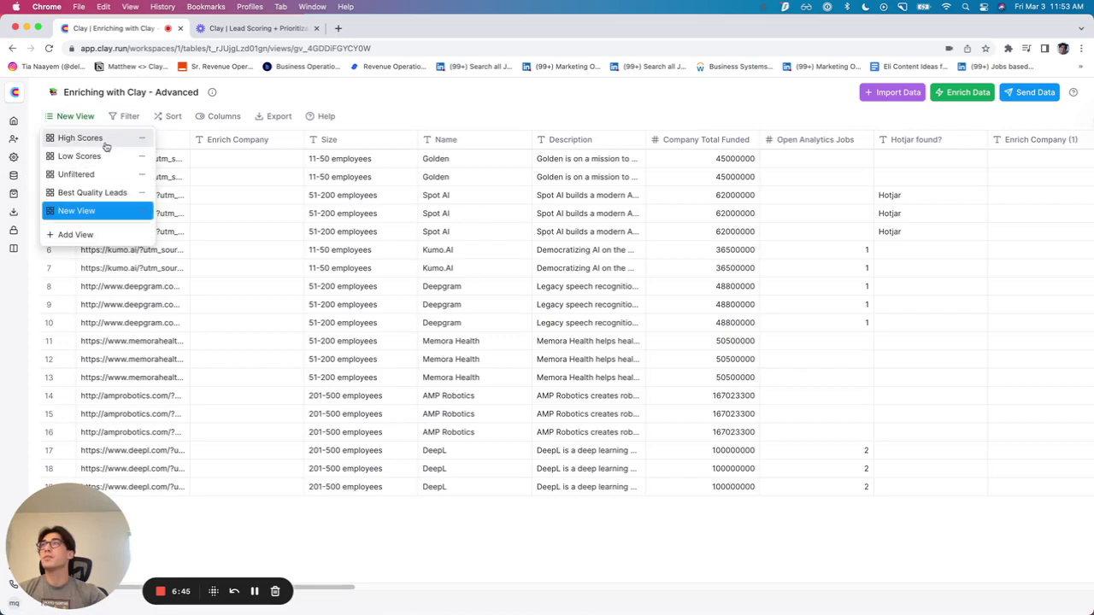
{"action": "left_click", "coordinate": [142, 211]}
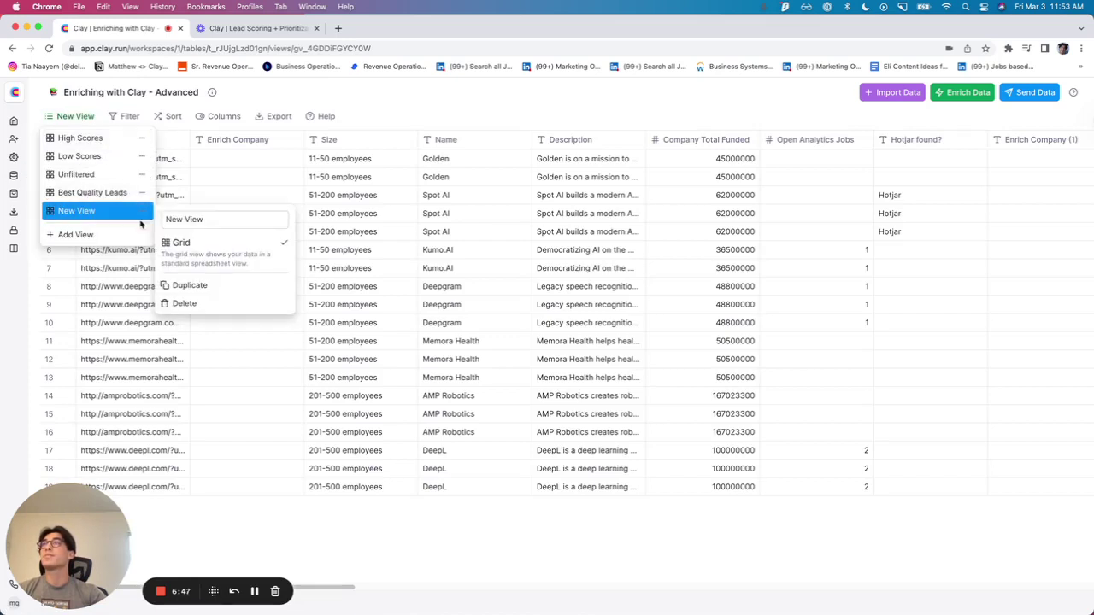
{"action": "triple_click", "coordinate": [202, 219]}
{"action": "type", "text": "Medium "}
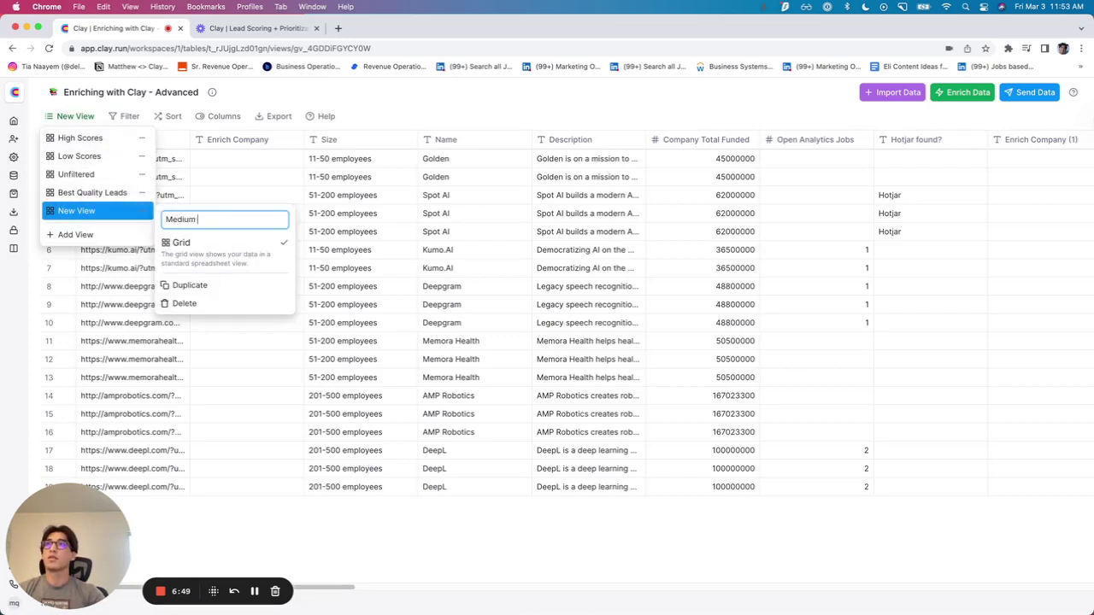
{"action": "type", "text": "Quality Leads"}
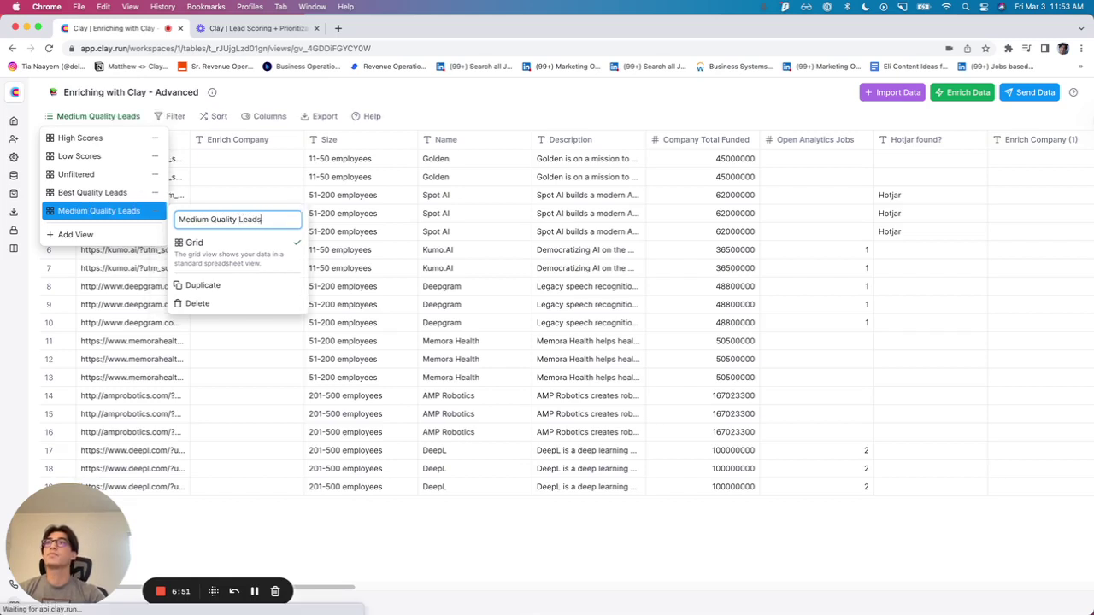
{"action": "key", "text": "Return"}
- Filter the view to Final Lead Score less than 4
{"action": "left_click", "coordinate": [168, 117]}
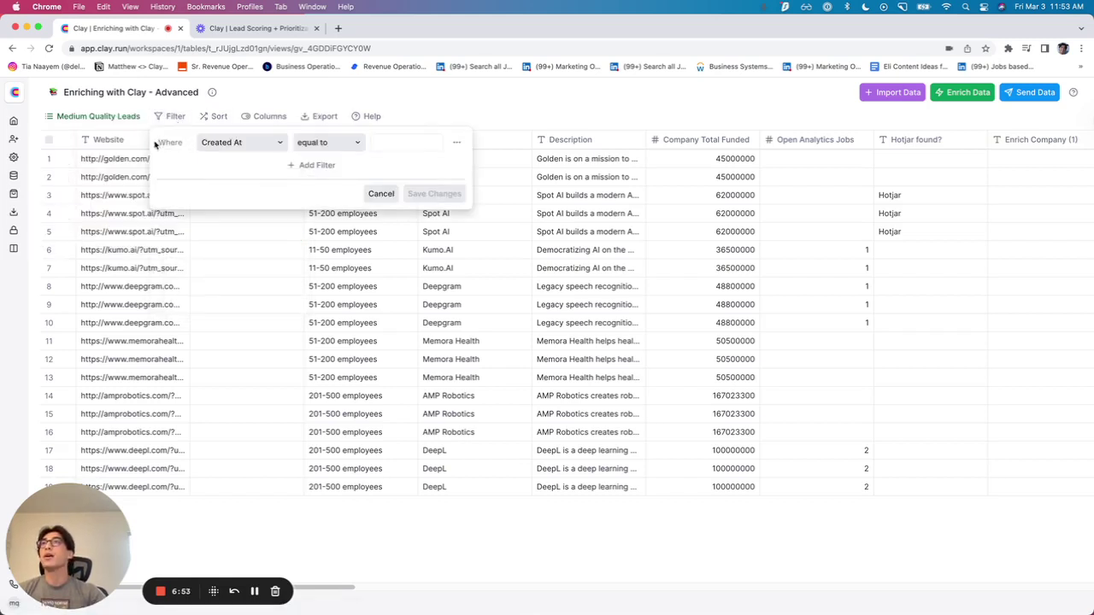
{"action": "left_click", "coordinate": [238, 142]}
{"action": "left_click", "coordinate": [249, 417]}
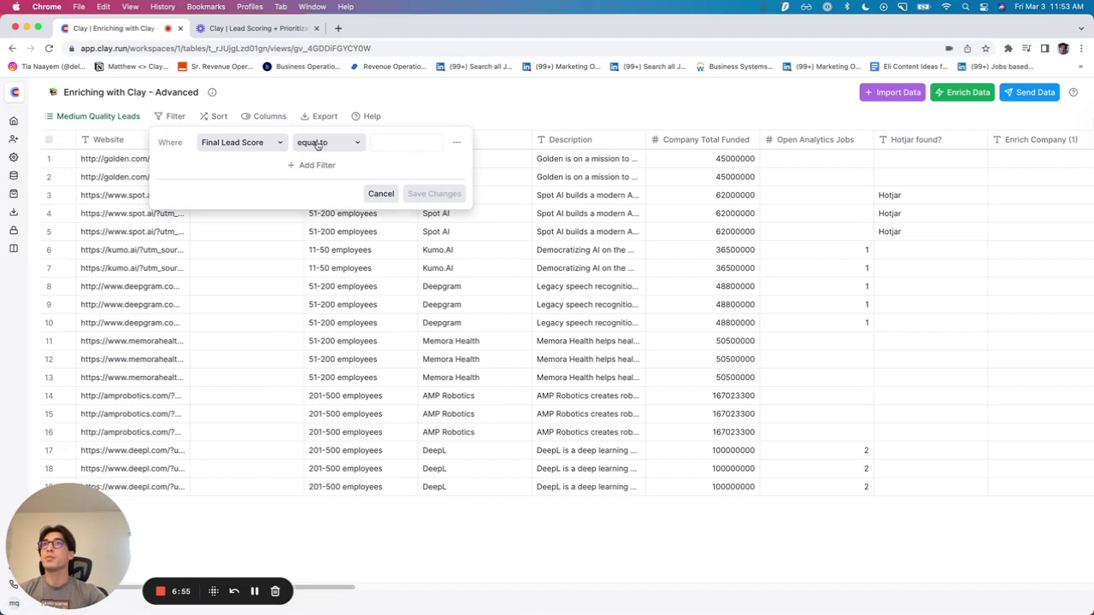
{"action": "left_click", "coordinate": [317, 143]}
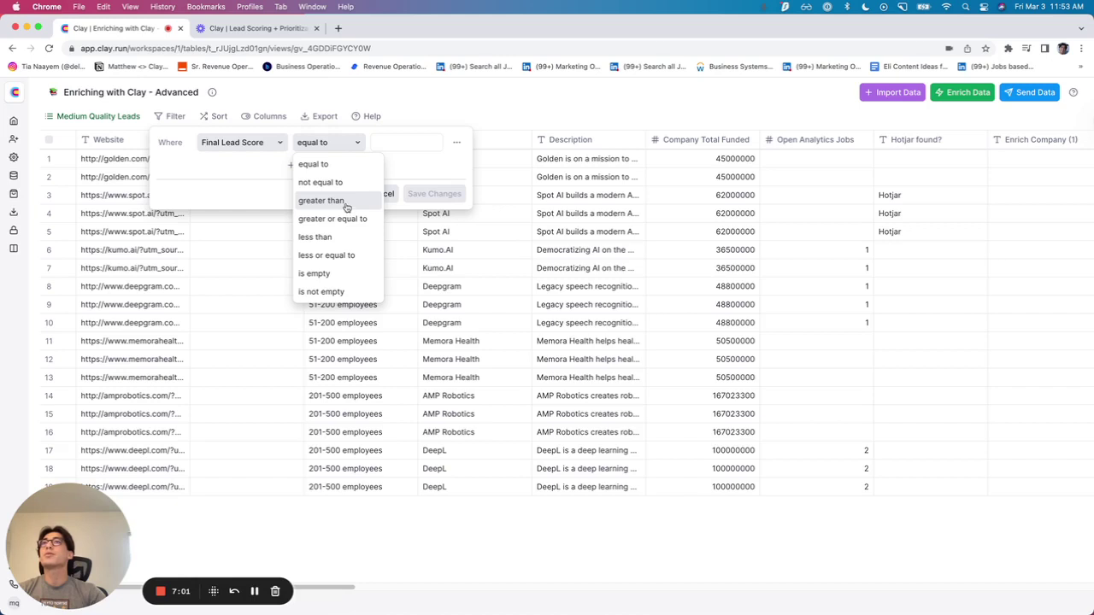
{"action": "left_click", "coordinate": [346, 237]}
{"action": "left_click", "coordinate": [405, 141]}
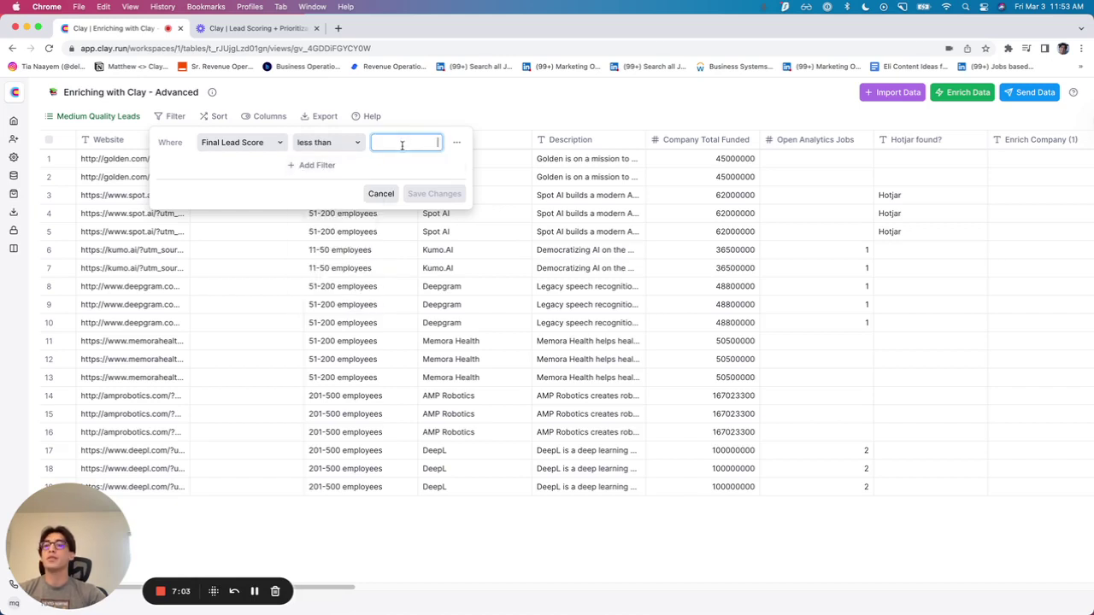
{"action": "type", "text": "4"}
- Add a second condition, Final Lead Score greater than 2, and save both filters
{"action": "left_click", "coordinate": [310, 165]}
{"action": "left_click", "coordinate": [238, 167]}
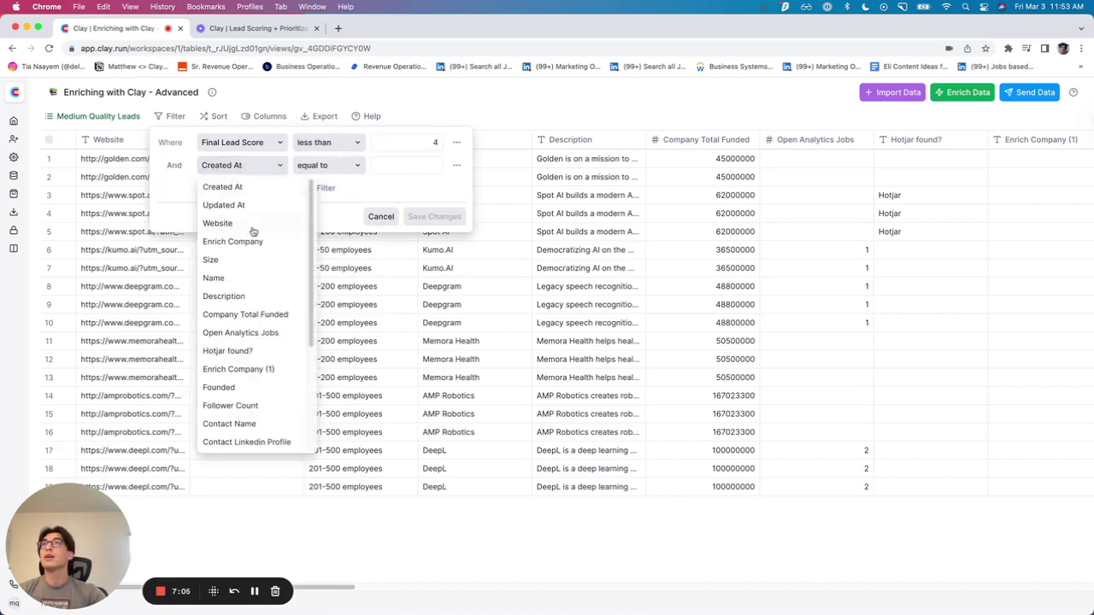
{"action": "scroll", "coordinate": [257, 359], "scroll_direction": "down", "scroll_amount": 5}
{"action": "left_click", "coordinate": [256, 445]}
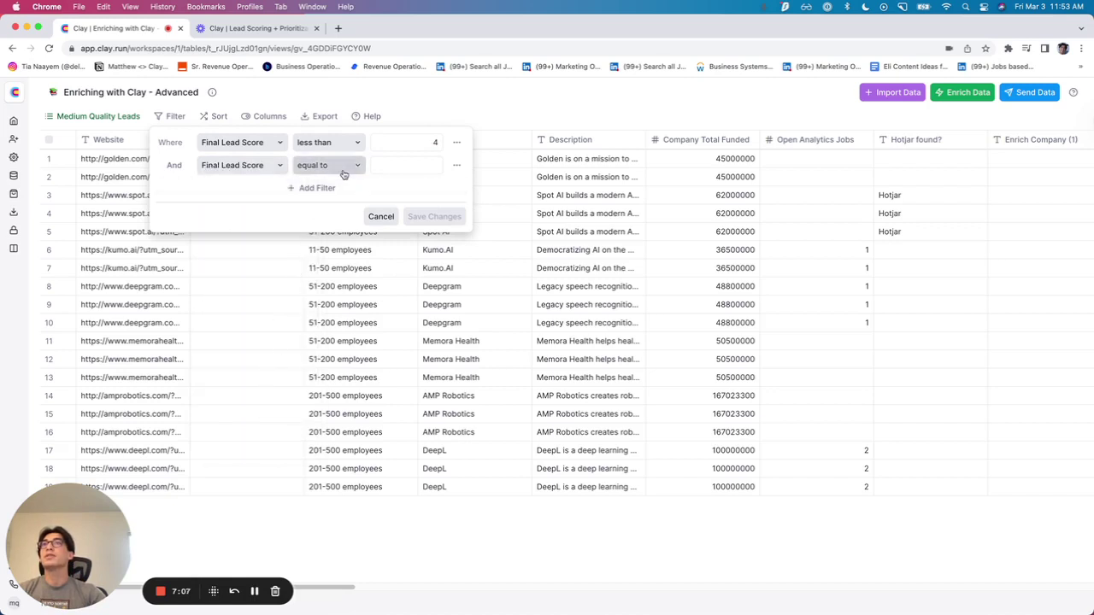
{"action": "left_click", "coordinate": [340, 168]}
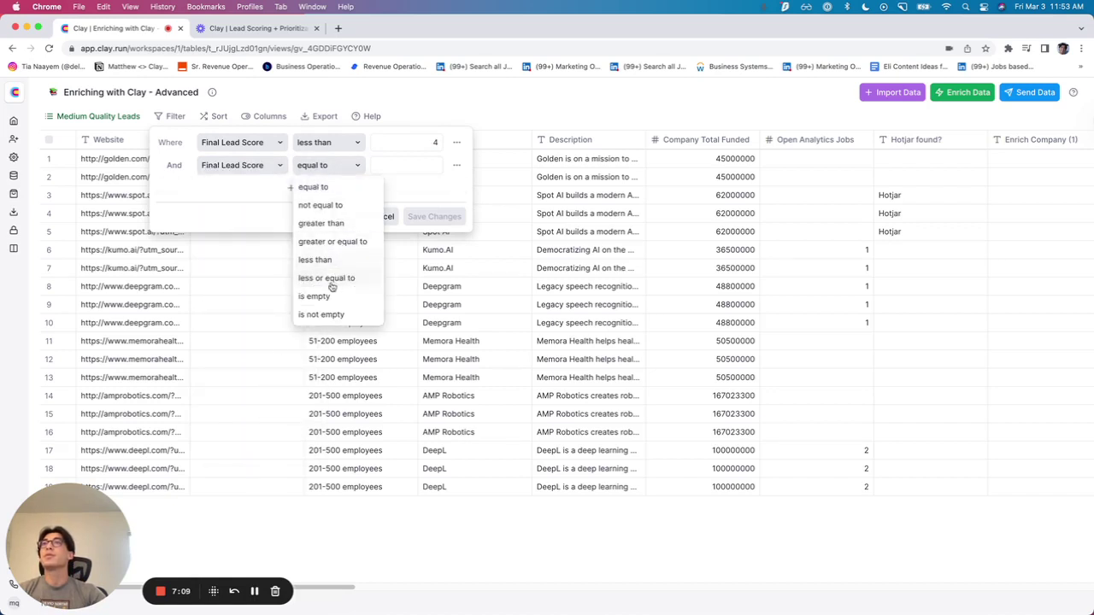
{"action": "left_click", "coordinate": [332, 223]}
{"action": "left_click", "coordinate": [395, 167]}
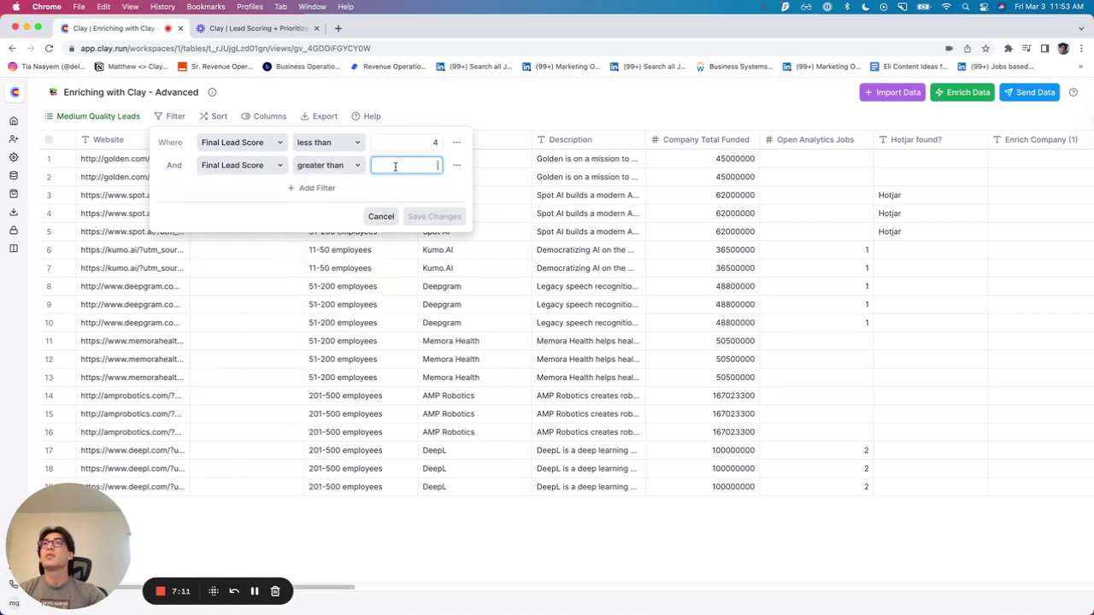
{"action": "type", "text": "2"}
{"action": "left_click", "coordinate": [316, 224]}
{"action": "left_click", "coordinate": [386, 278]}
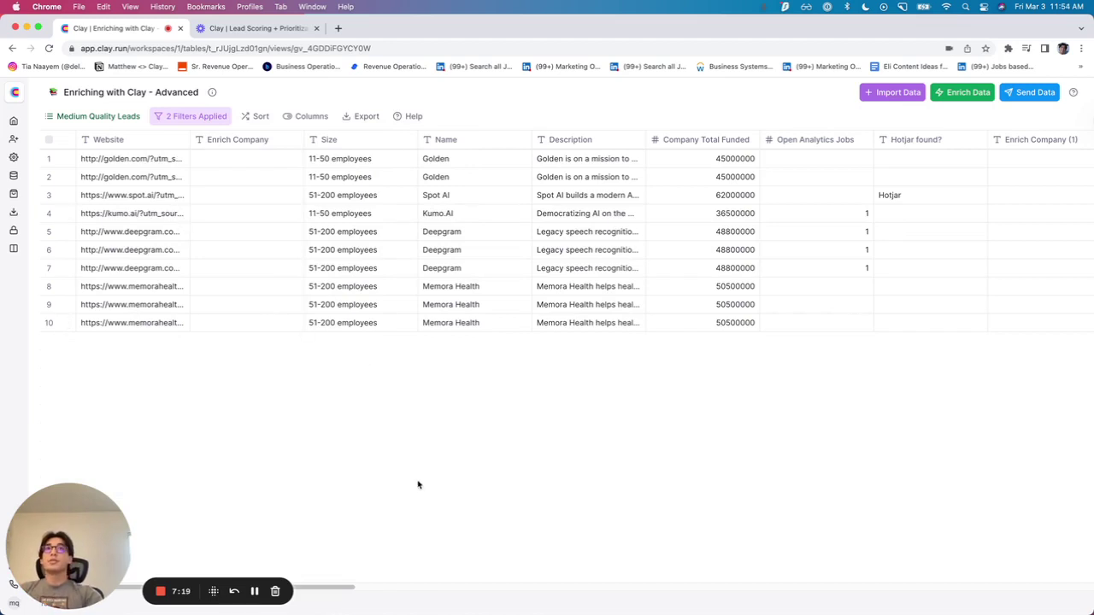
- Return to the Best Quality Leads view and scroll across to check its Final Lead Score values
{"action": "left_click", "coordinate": [117, 119]}
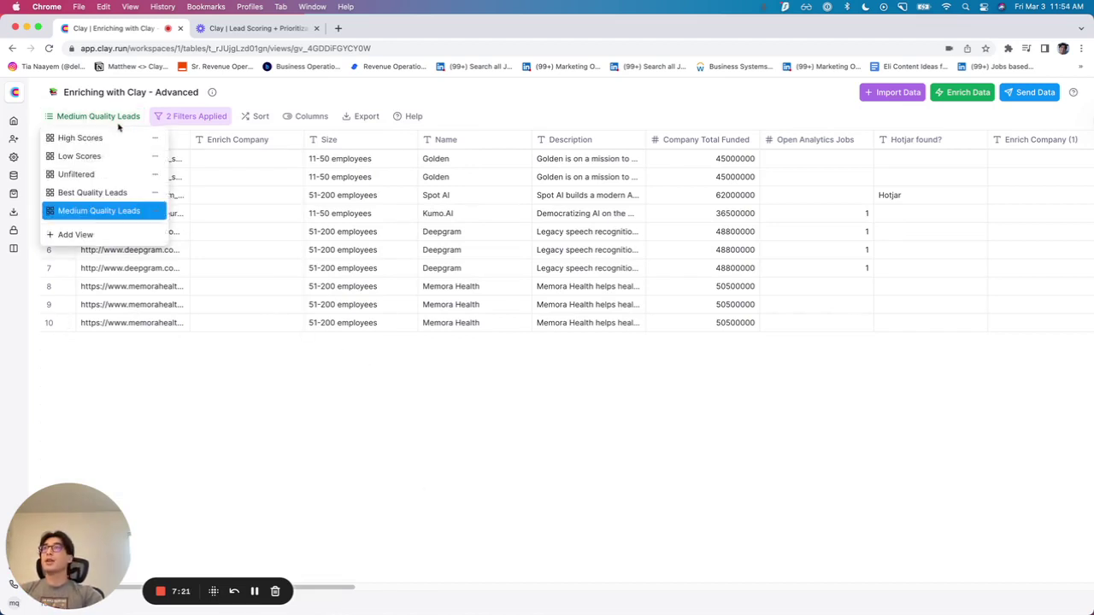
{"action": "left_click", "coordinate": [99, 192]}
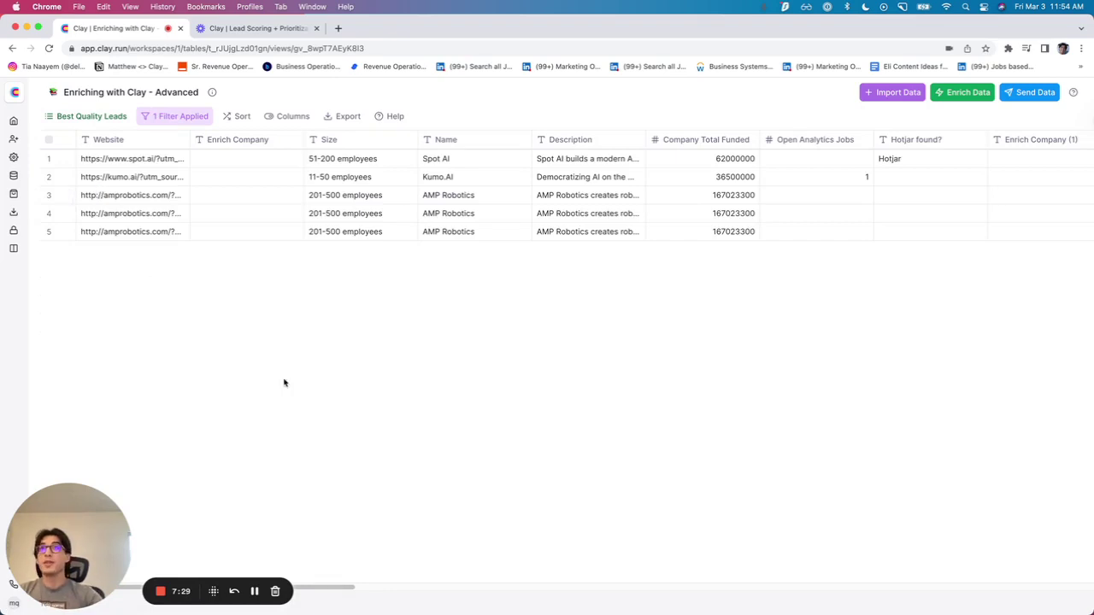
{"action": "left_click_drag", "start_coordinate": [350, 588], "coordinate": [1054, 577]}
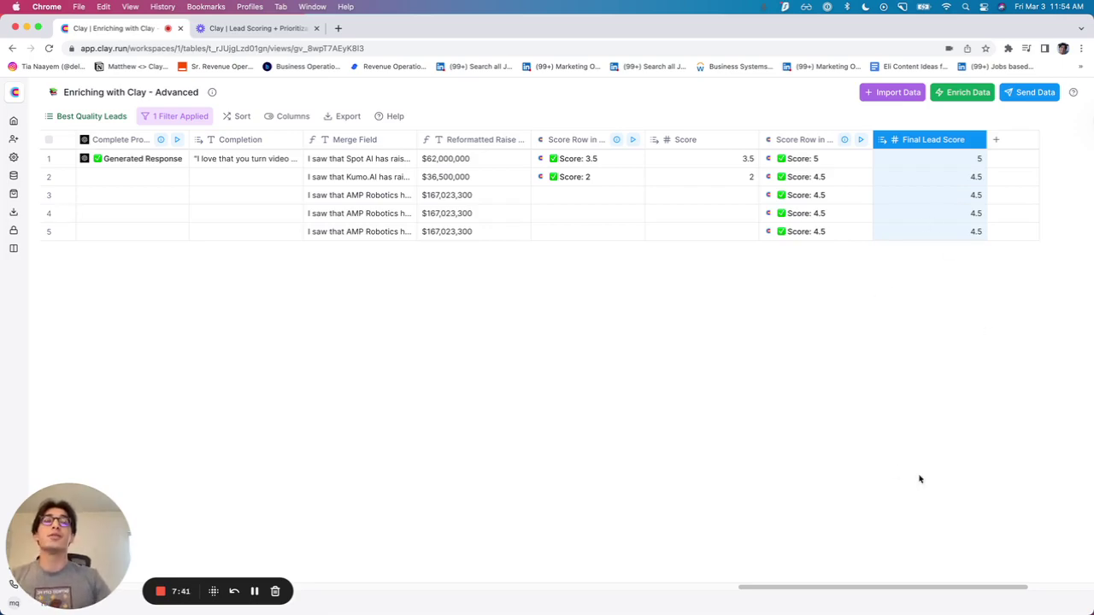
{"action": "left_click_drag", "start_coordinate": [901, 588], "coordinate": [135, 515]}
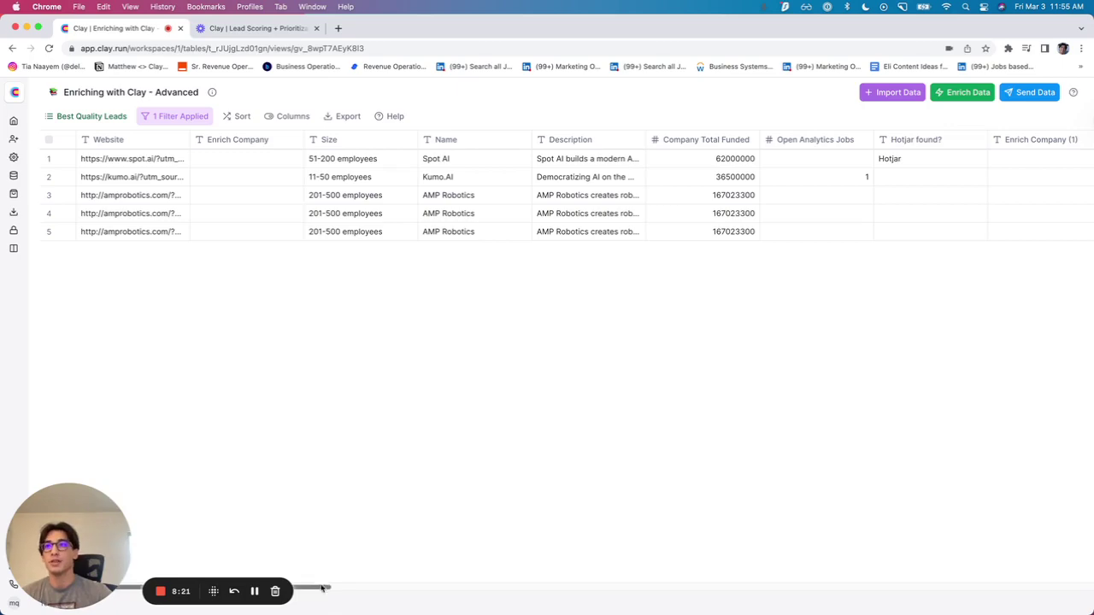
{"action": "left_click_drag", "start_coordinate": [322, 588], "coordinate": [897, 532]}
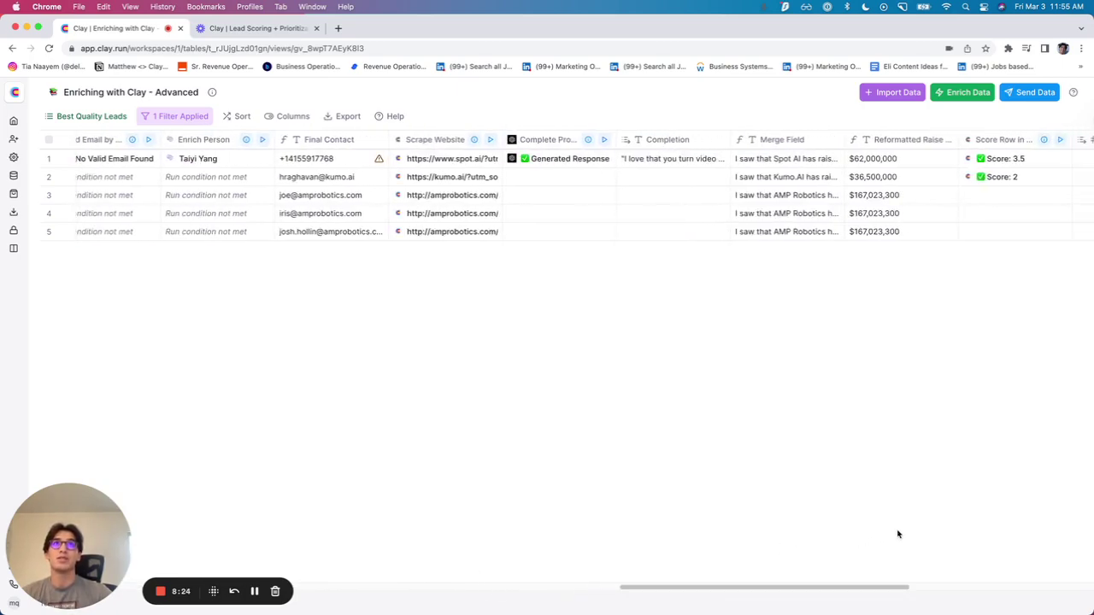
{"action": "left_click", "coordinate": [784, 160]}
{"action": "left_click", "coordinate": [708, 367]}
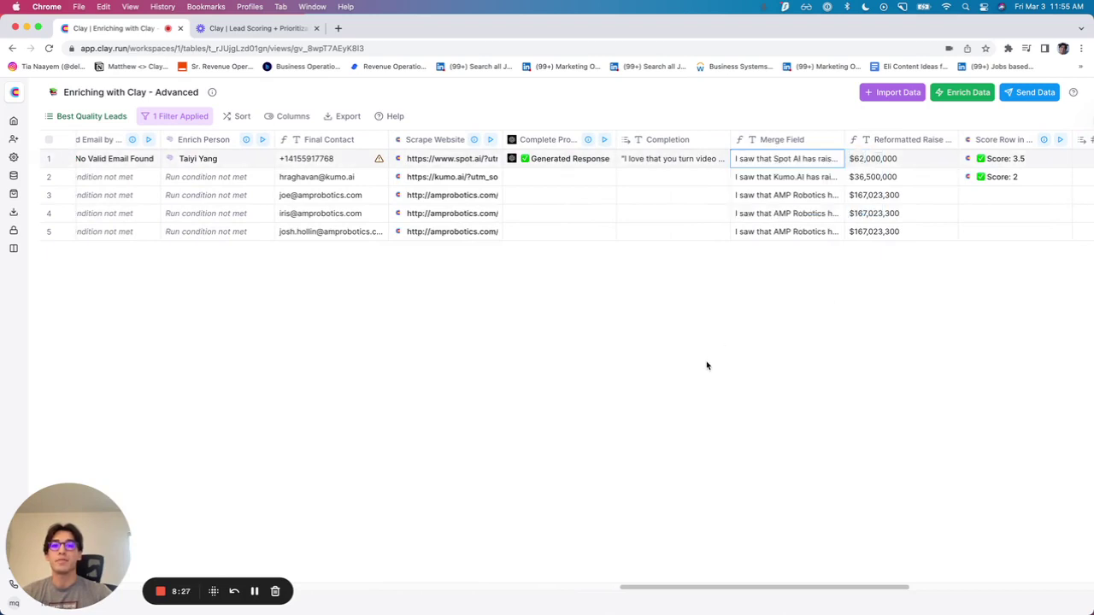